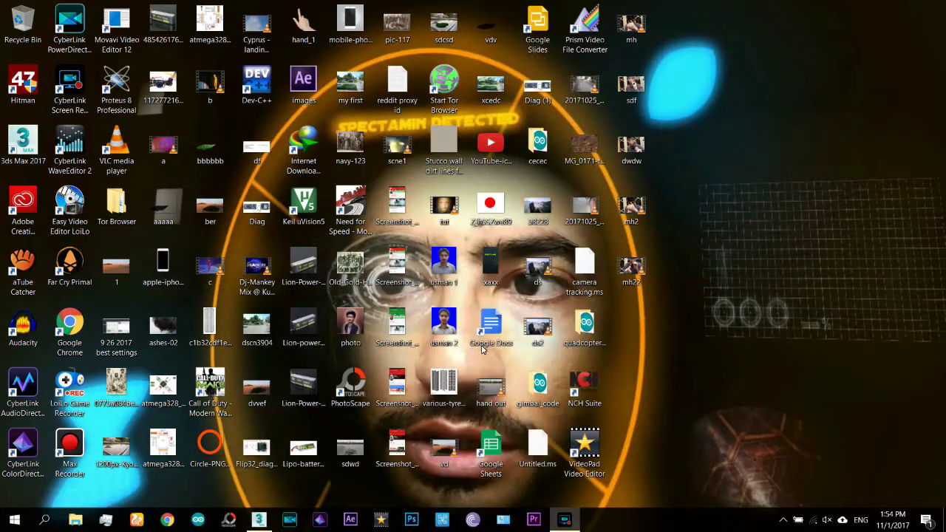
# Step: Set smoke vid.avi as the viewport background using Use Files
pyautogui.click(259, 523)
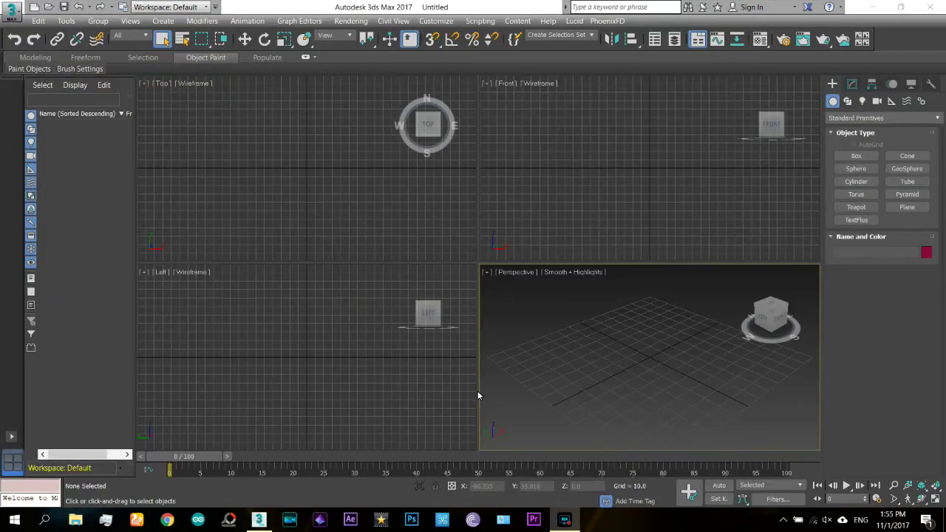
pyautogui.click(140, 21)
pyautogui.moveTo(168, 239)
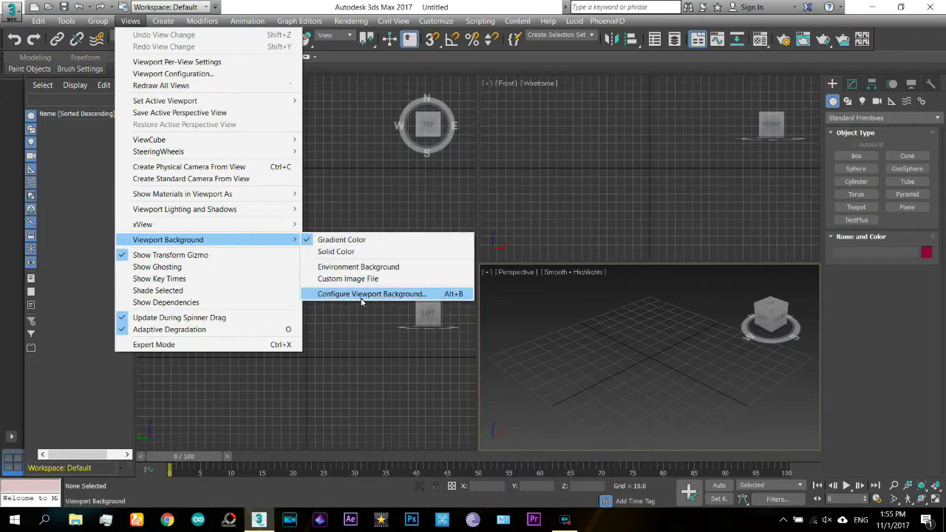
pyautogui.click(362, 294)
pyautogui.click(320, 219)
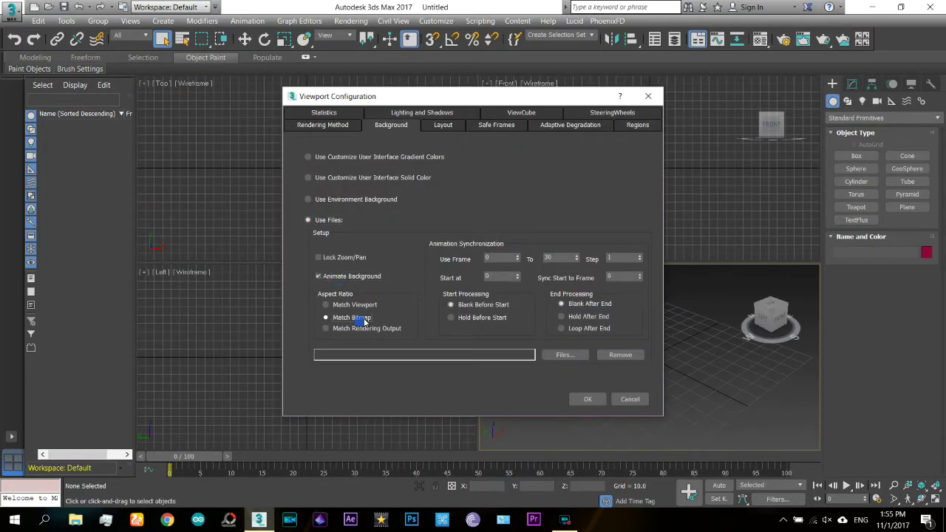
pyautogui.click(563, 356)
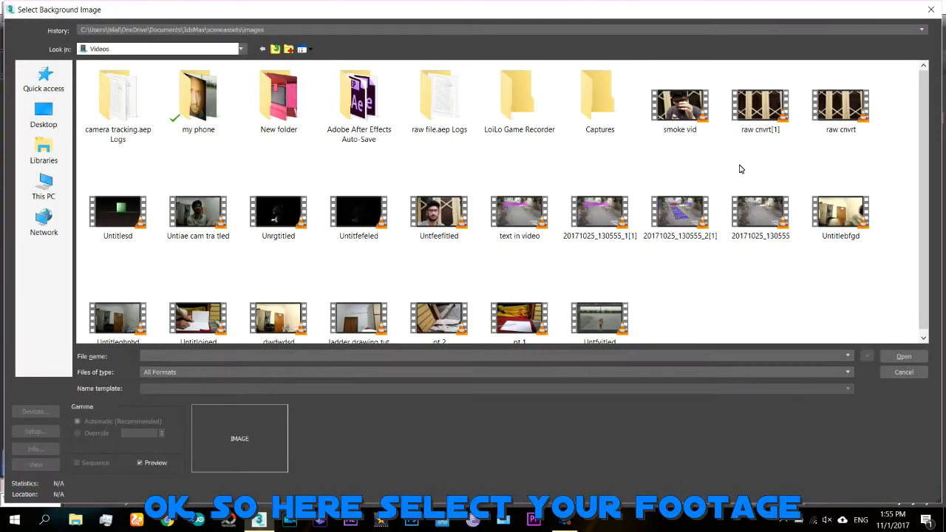
pyautogui.doubleClick(680, 107)
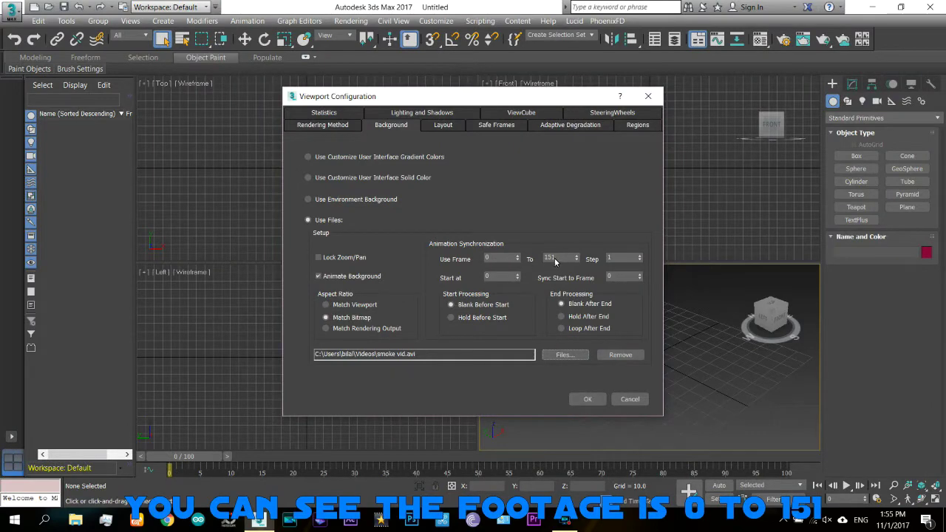
pyautogui.click(591, 399)
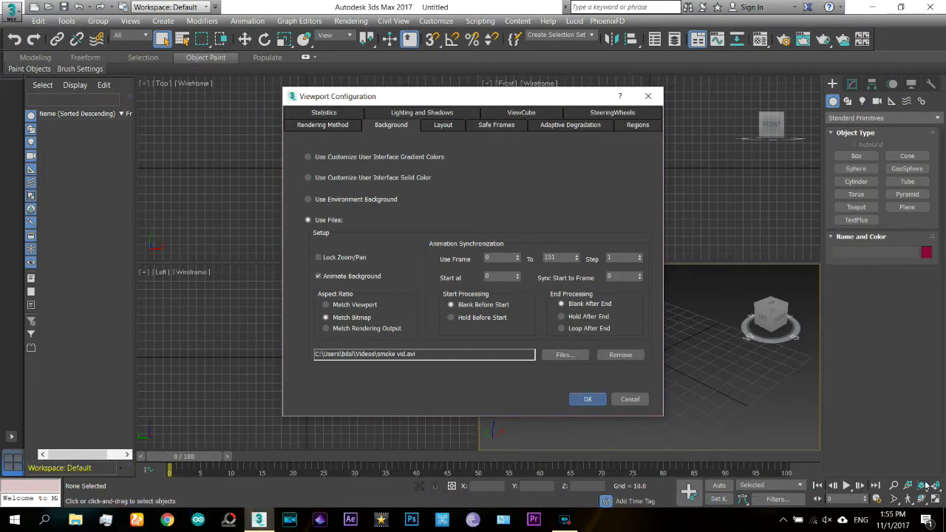
# Step: Set the animation End Time to 151 in Time Configuration
pyautogui.click(876, 499)
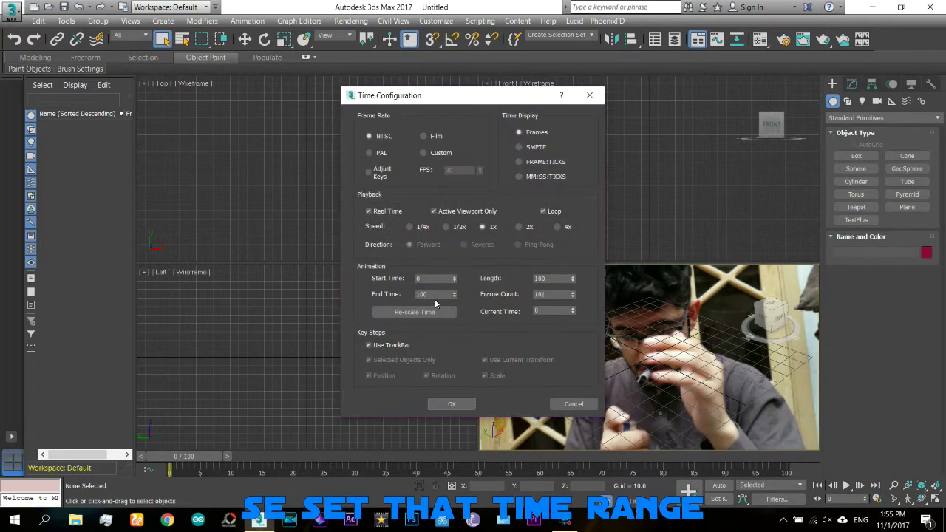
pyautogui.doubleClick(434, 298)
pyautogui.write('151')
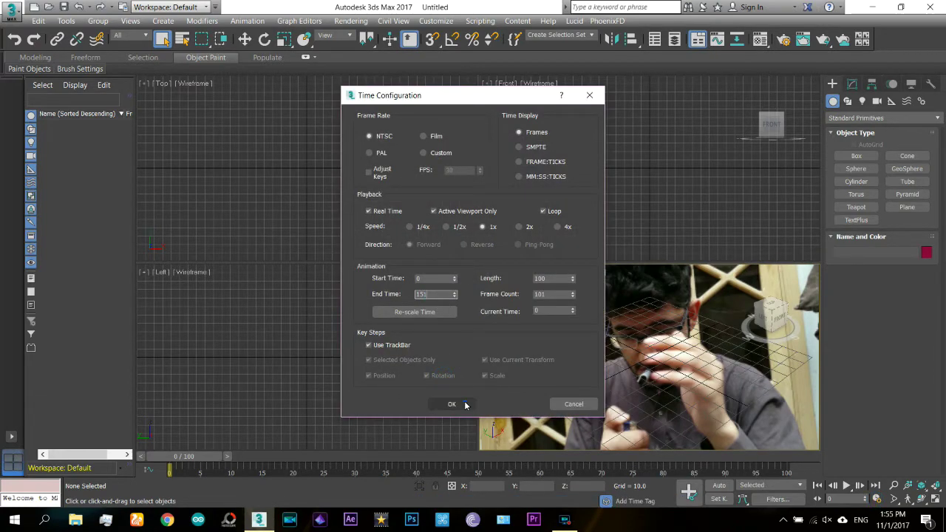
pyautogui.click(451, 404)
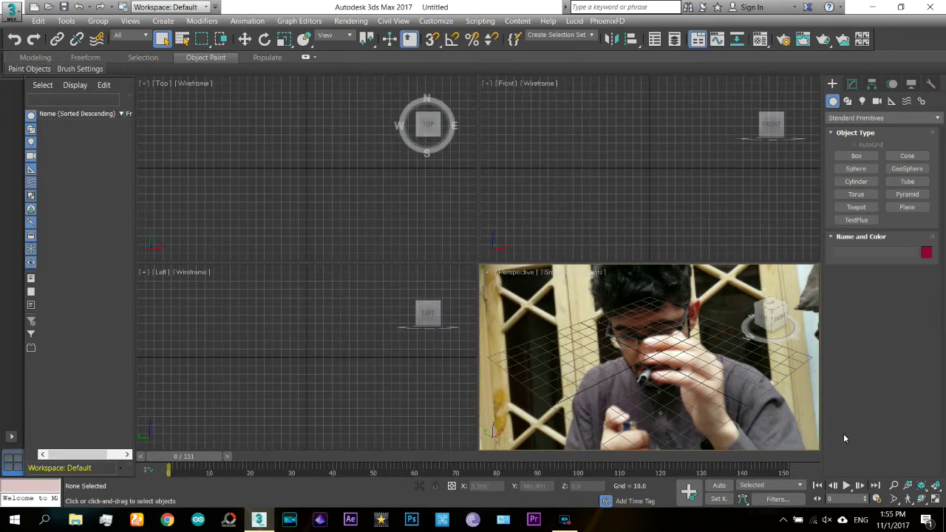
# Step: Maximize the Perspective viewport and assign smoke vid.avi as a Bitmap environment map
pyautogui.click(935, 502)
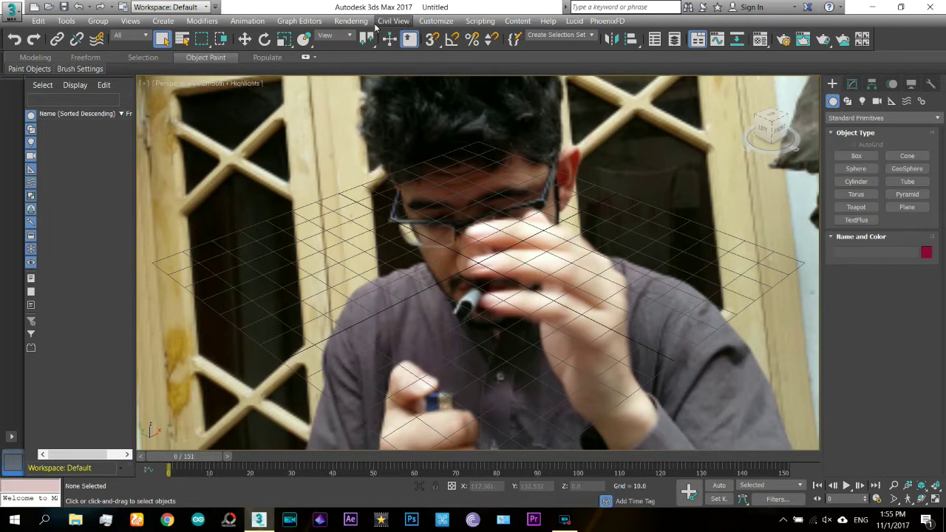
pyautogui.click(350, 21)
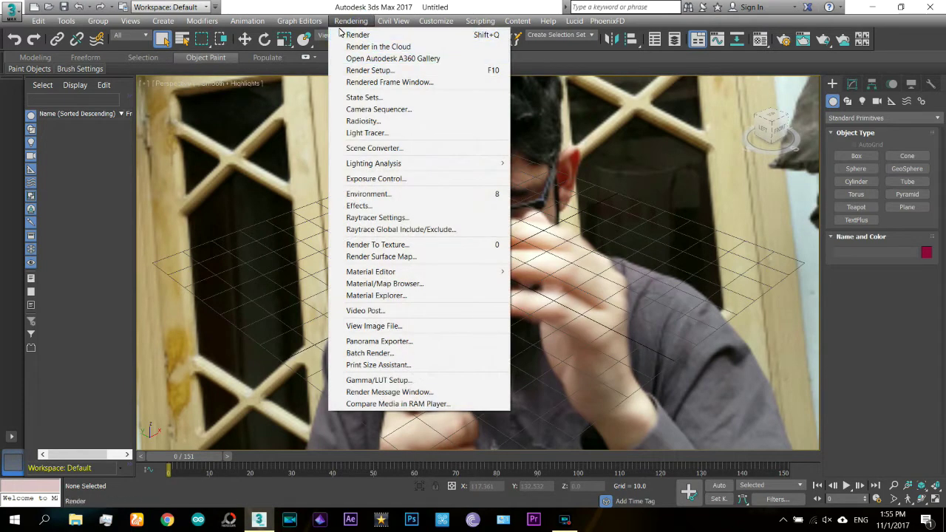
pyautogui.click(408, 196)
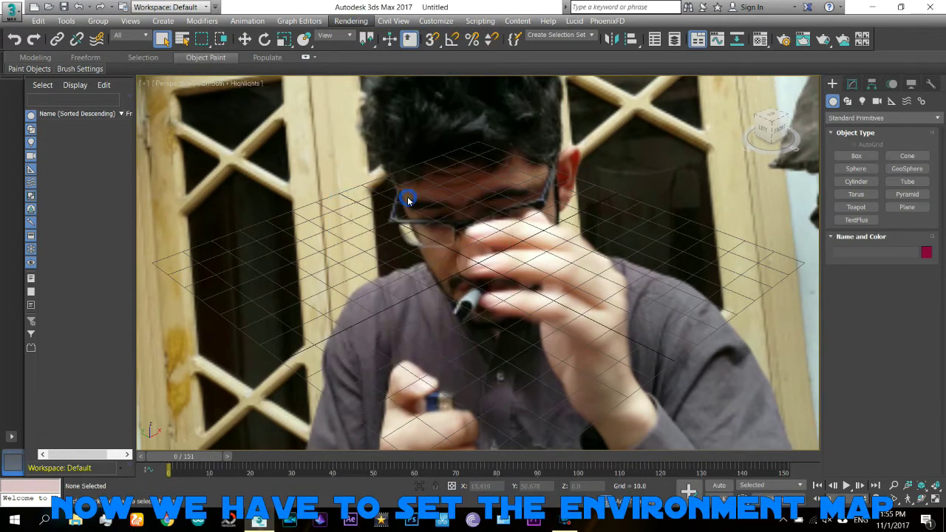
pyautogui.click(579, 109)
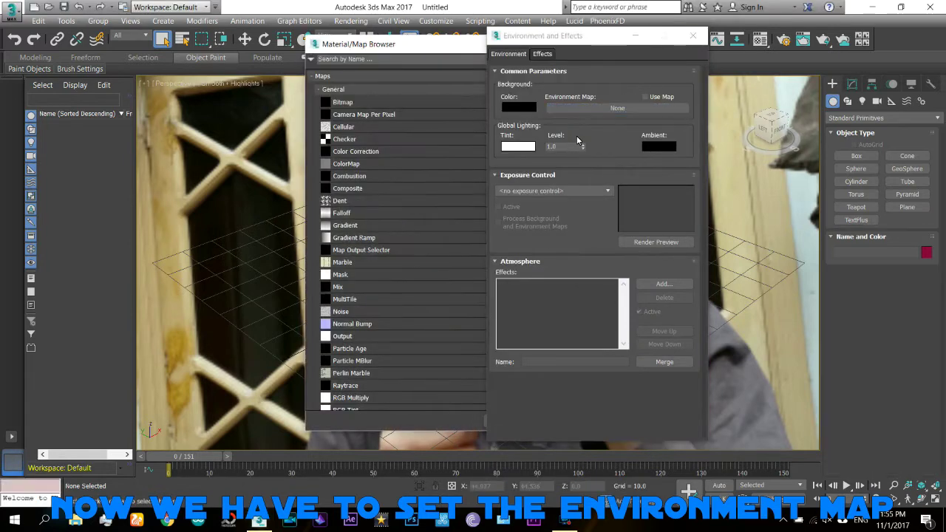
pyautogui.doubleClick(379, 101)
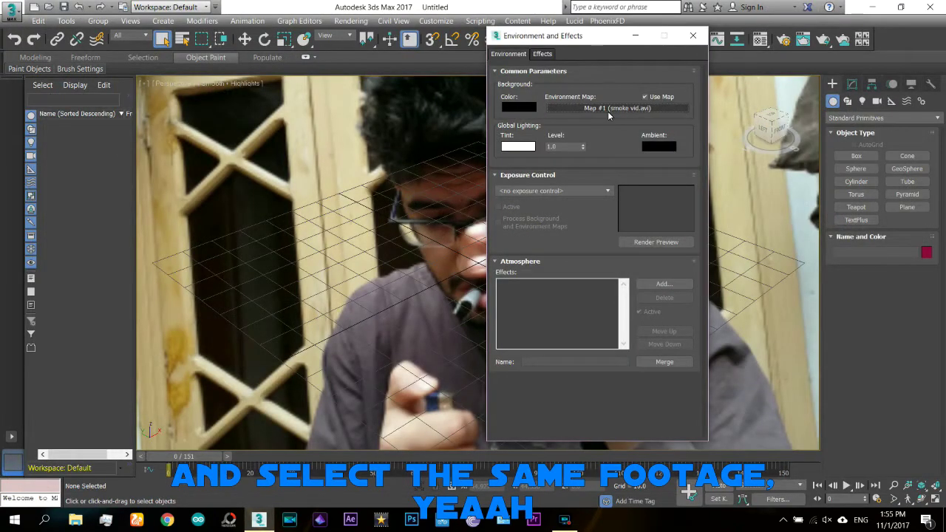
pyautogui.click(693, 36)
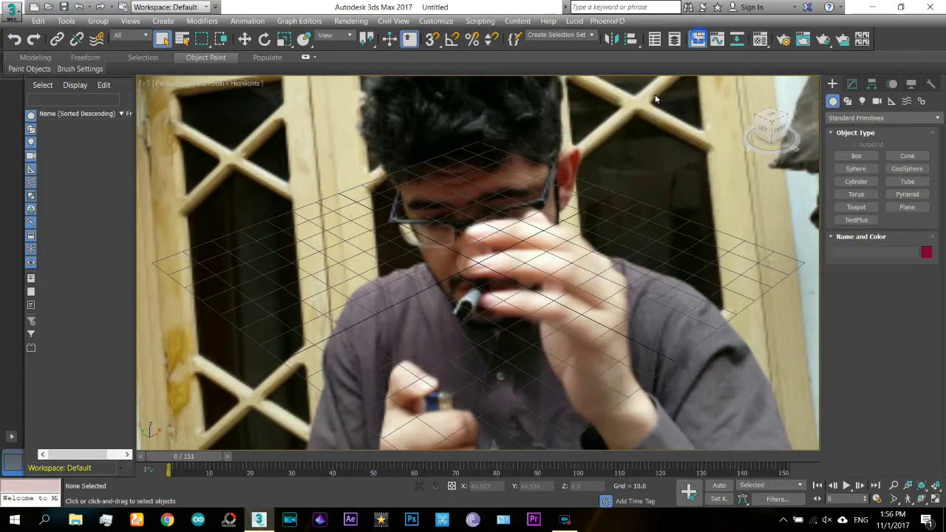
# Step: Create a free camera, Camera001, in the viewport
pyautogui.click(882, 100)
pyautogui.click(862, 170)
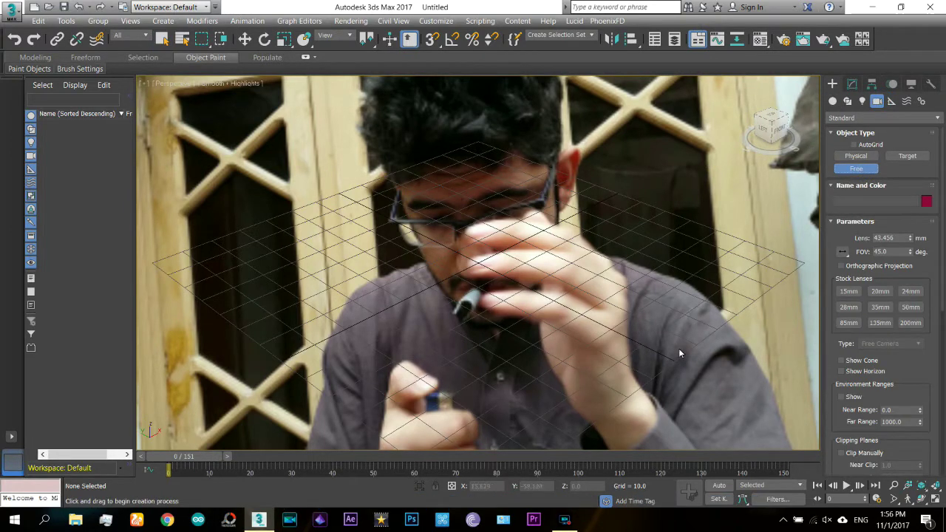
pyautogui.click(688, 374)
pyautogui.rightClick(684, 384)
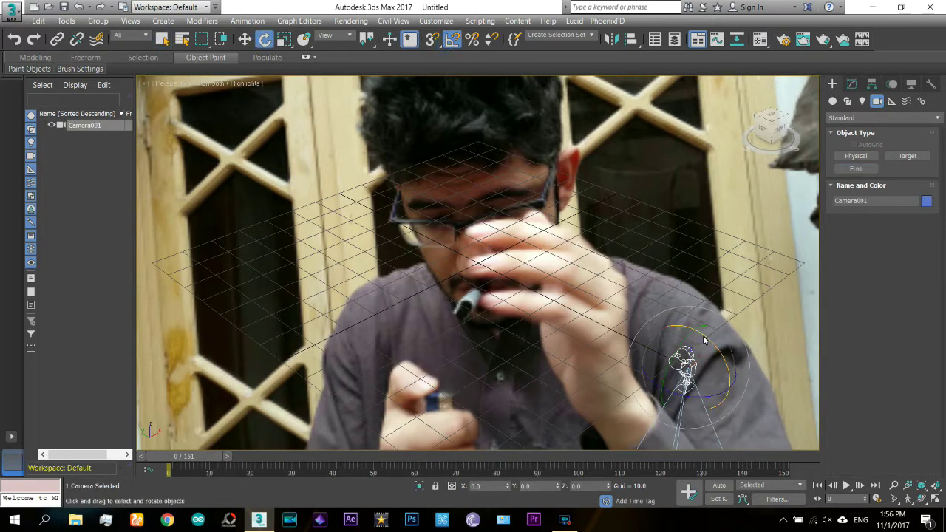
# Step: Rotate Camera001 90° about its X axis and edit its position coordinate
pyautogui.moveTo(703, 340); pyautogui.dragTo(729, 377)
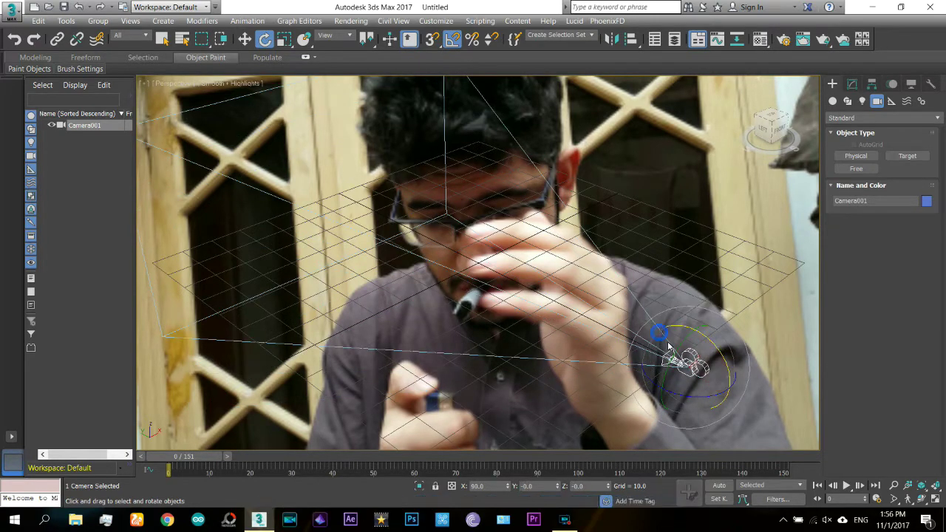
pyautogui.press('w')
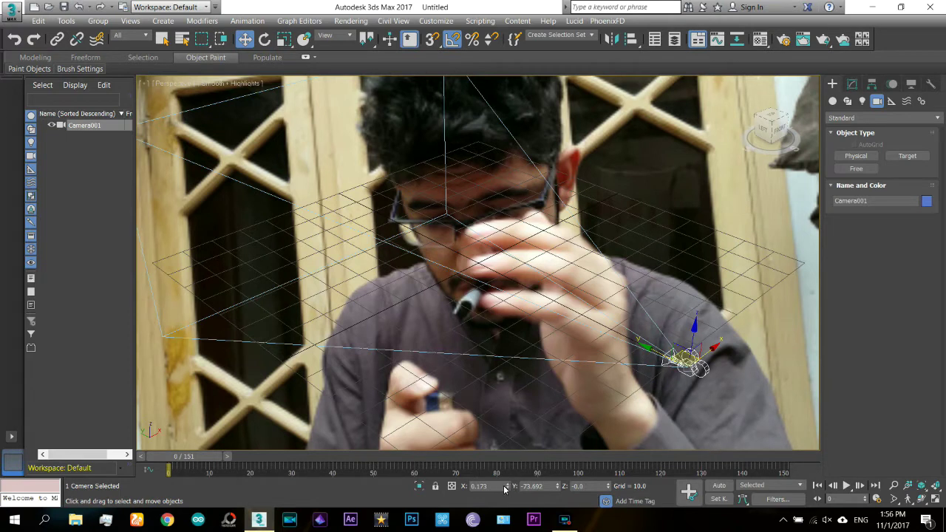
pyautogui.doubleClick(503, 487)
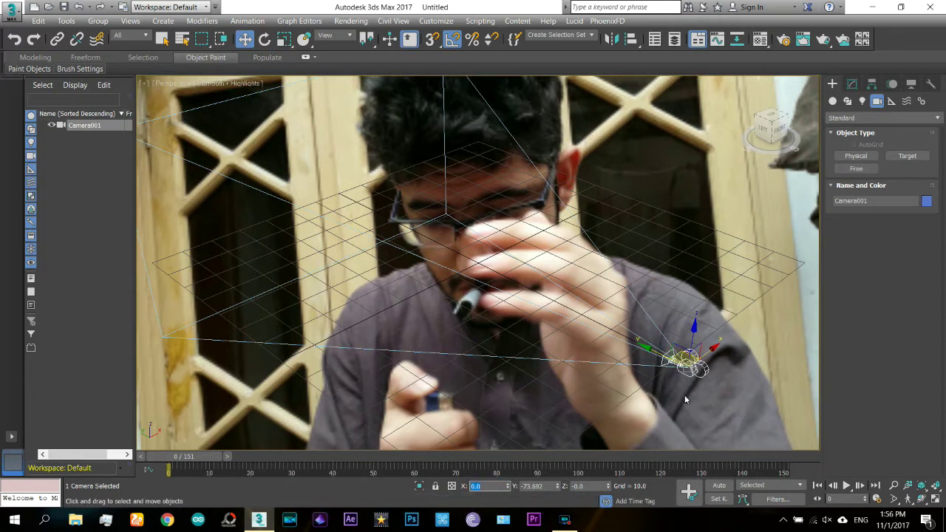
# Step: Launch the Camera Tracker utility and load smoke vid.avi as its movie file
pyautogui.click(930, 84)
pyautogui.click(843, 138)
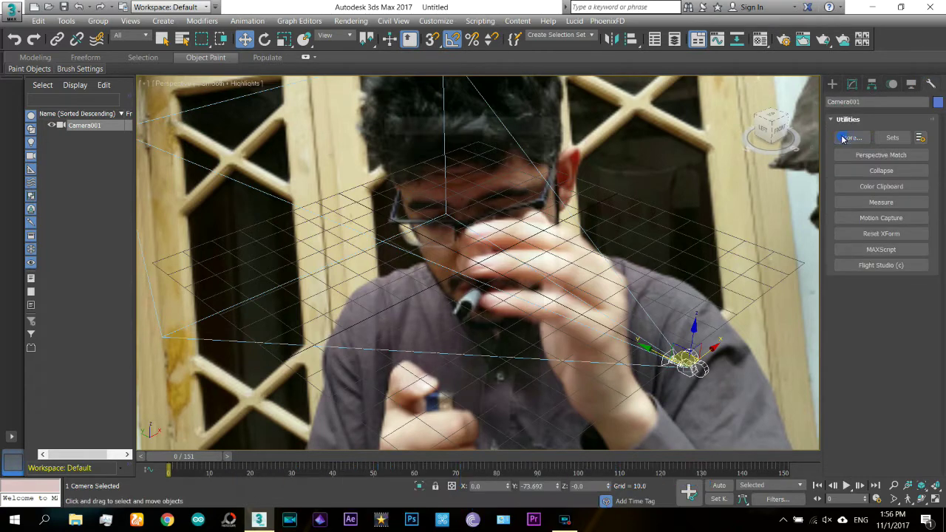
pyautogui.doubleClick(410, 181)
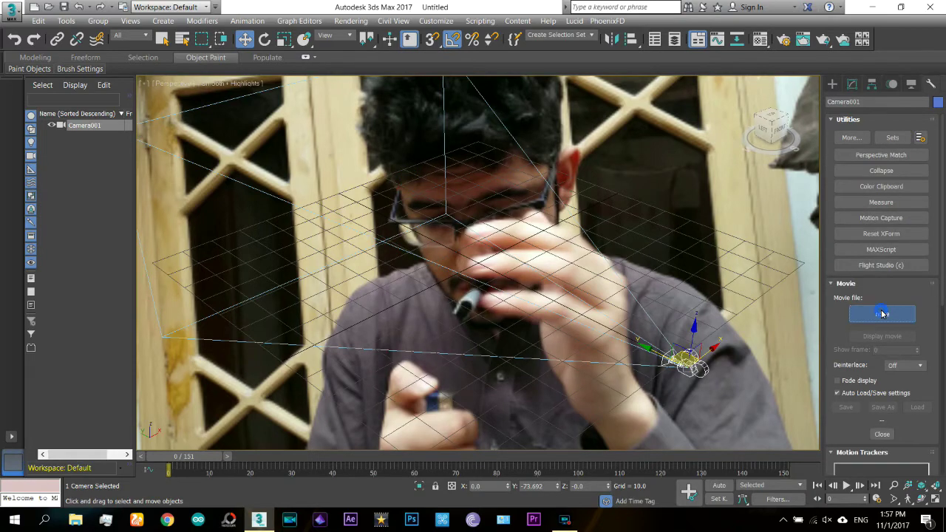
pyautogui.click(882, 314)
pyautogui.doubleClick(699, 104)
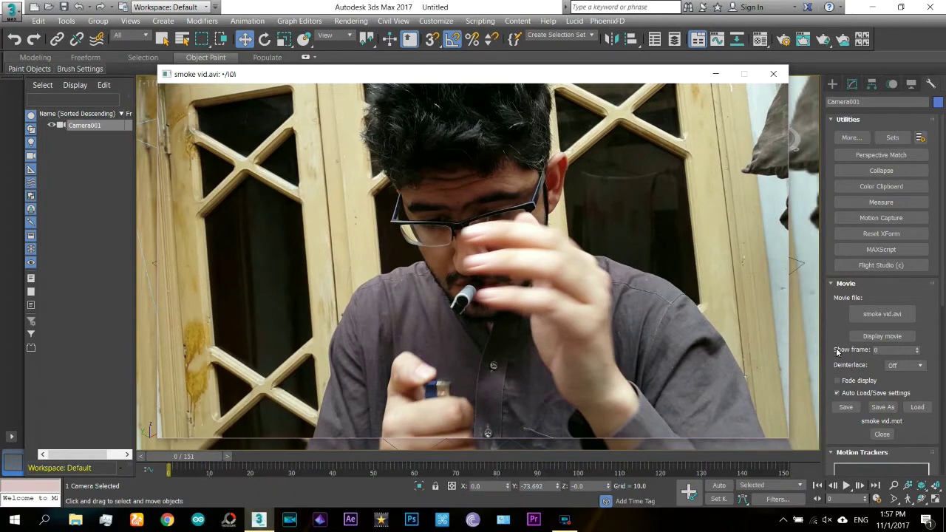
# Step: Place motion tracker 1 on the pen tip and enlarge its search area
pyautogui.scroll(-5, 834, 184)
pyautogui.scroll(-1, 832, 241)
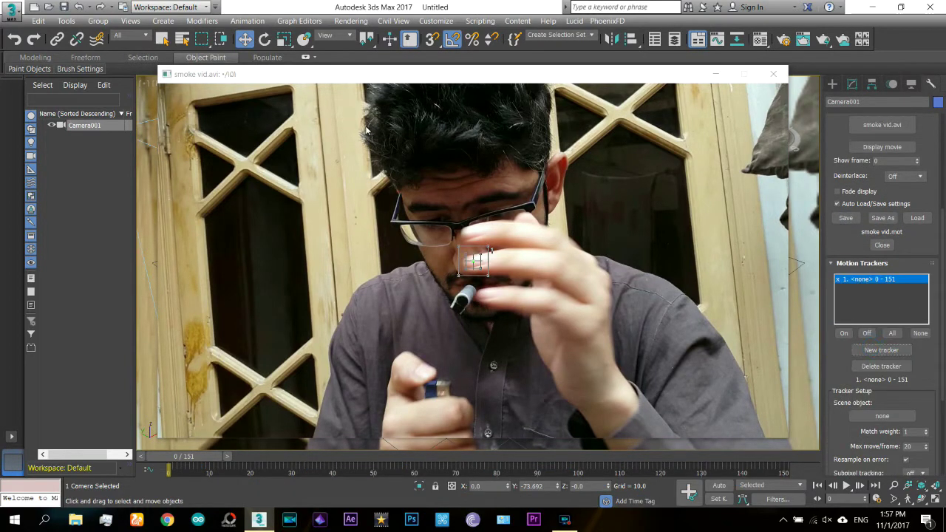
pyautogui.moveTo(477, 277); pyautogui.dragTo(465, 317)
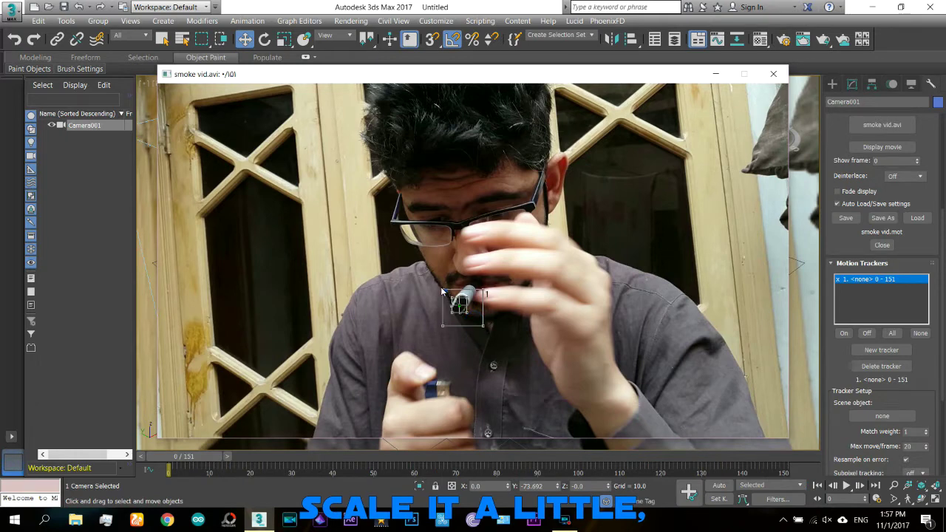
pyautogui.moveTo(435, 285); pyautogui.dragTo(425, 276)
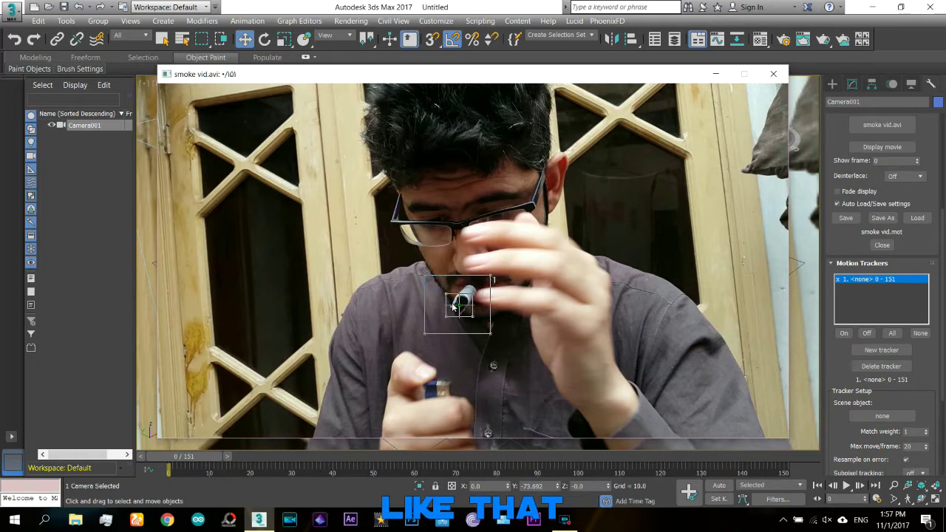
pyautogui.scroll(-2, 841, 380)
# Step: Turn Feature Tracking on in Movie Stepper and step the clip forward, tracking the pen tip
pyautogui.scroll(-3, 843, 414)
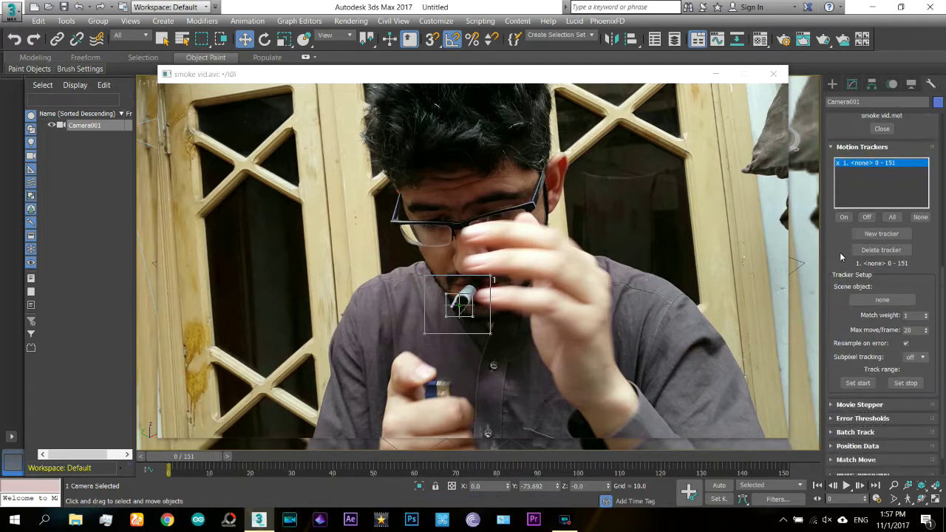
pyautogui.click(844, 391)
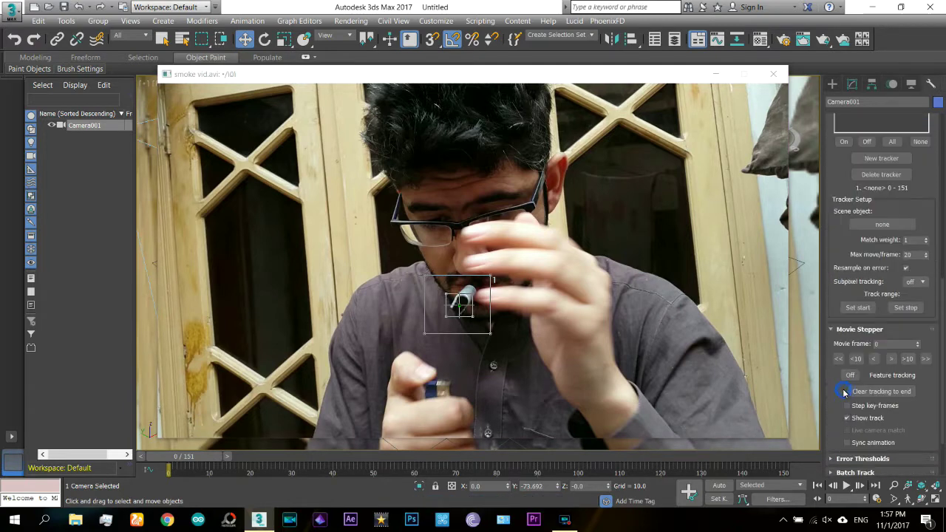
pyautogui.click(852, 375)
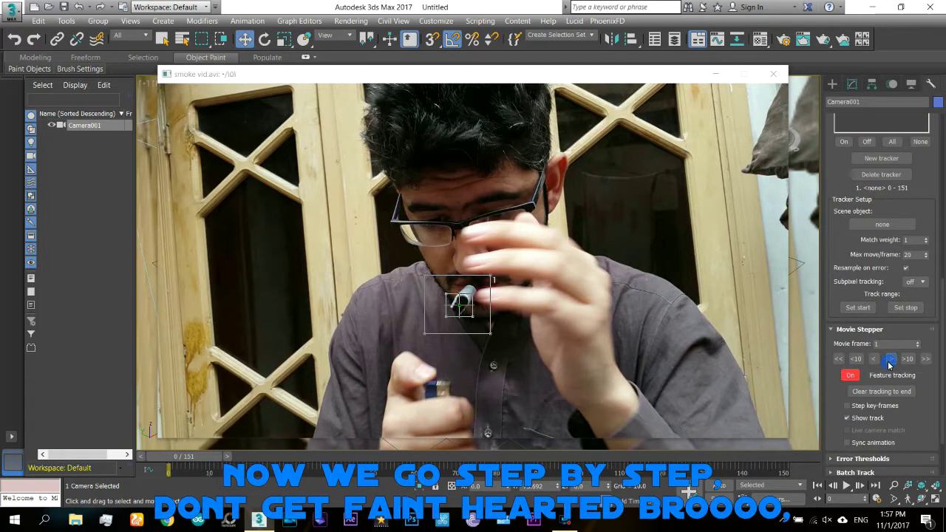
pyautogui.click(889, 360)
pyautogui.click(889, 360)
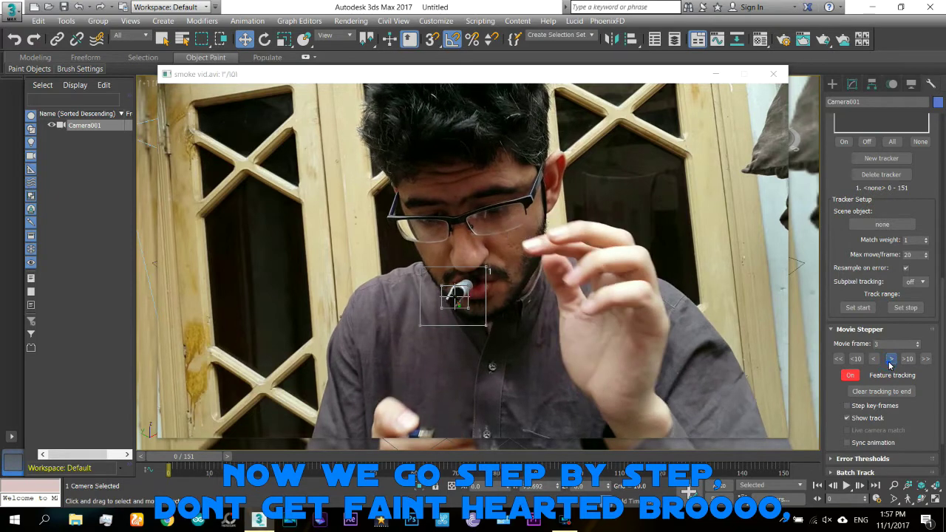
pyautogui.click(890, 360)
pyautogui.click(890, 360)
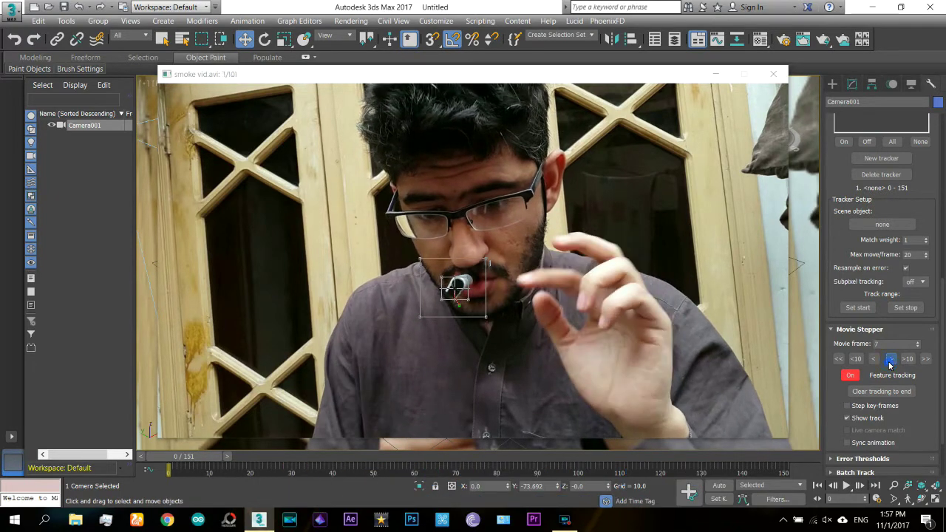
pyautogui.click(889, 360)
pyautogui.click(890, 360)
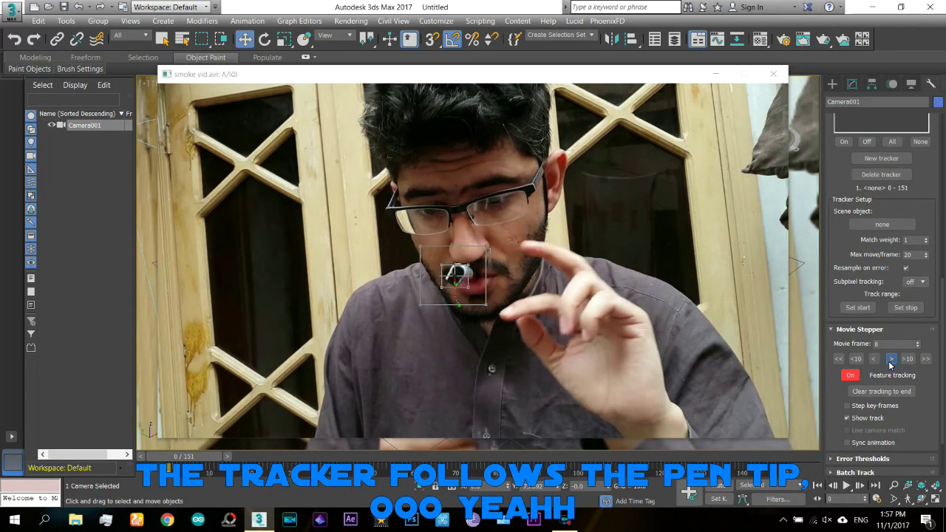
pyautogui.click(890, 360)
pyautogui.click(891, 360)
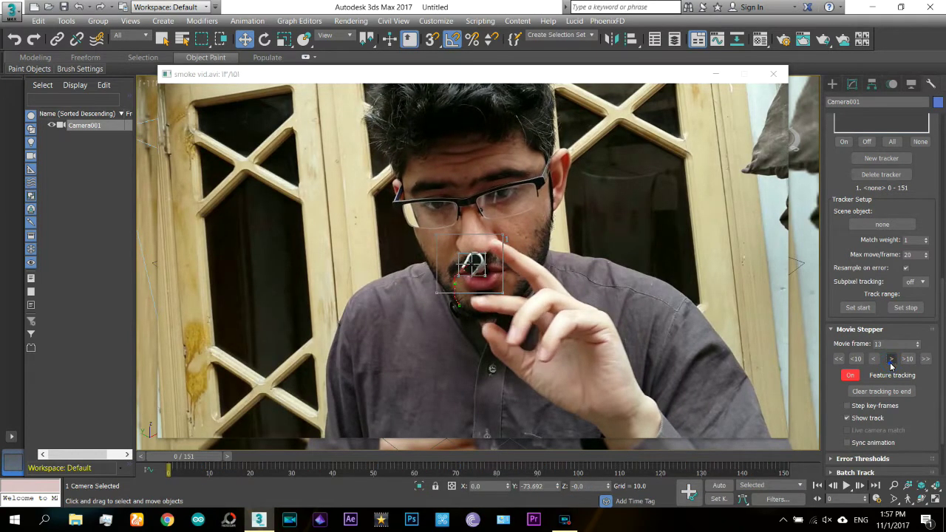
pyautogui.click(890, 359)
pyautogui.click(890, 360)
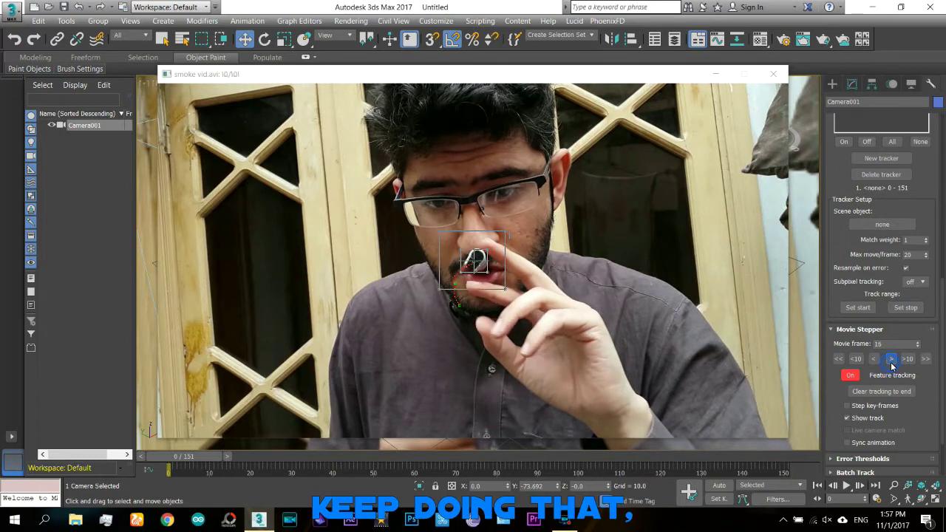
pyautogui.click(890, 360)
# Step: Keep stepping the clip to frame 151, then turn Feature Tracking off
pyautogui.click(891, 360)
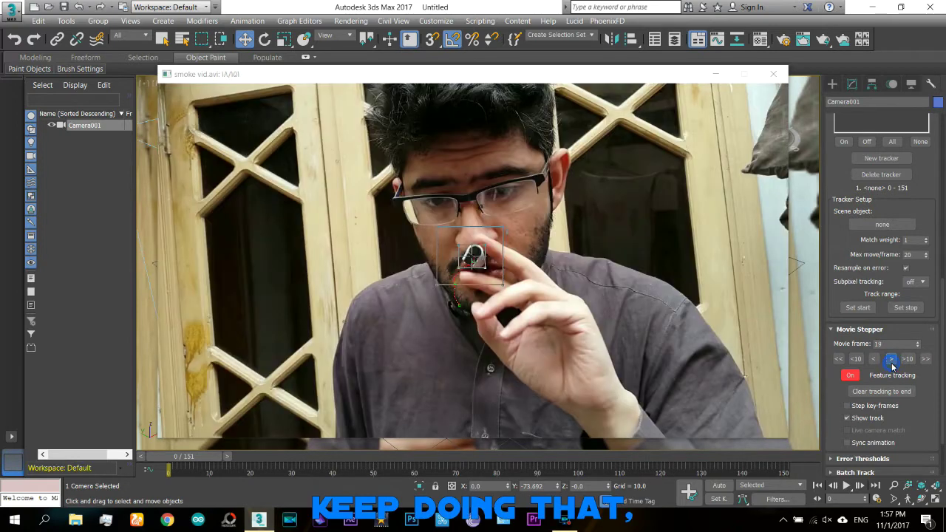
pyautogui.click(891, 360)
pyautogui.click(891, 360)
pyautogui.click(892, 360)
pyautogui.click(892, 360)
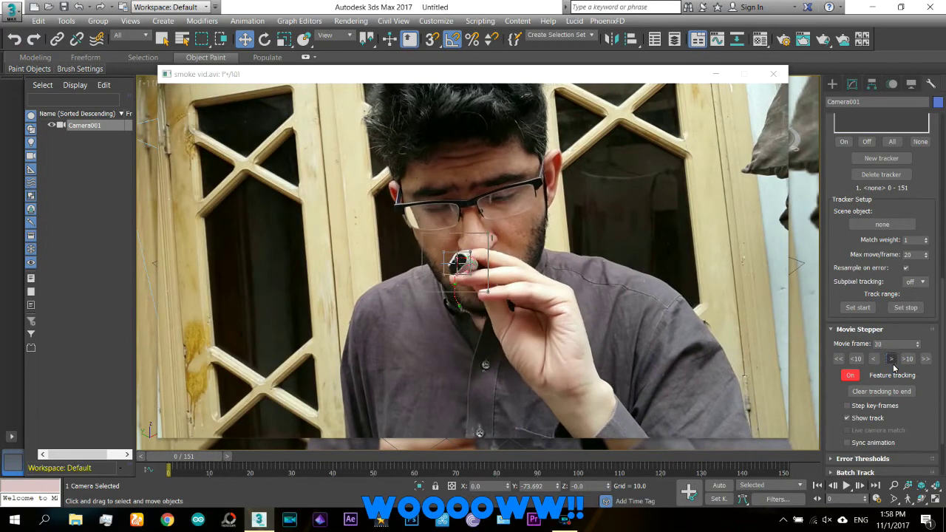
pyautogui.click(892, 361)
pyautogui.click(893, 361)
pyautogui.click(894, 361)
pyautogui.click(892, 360)
pyautogui.click(892, 359)
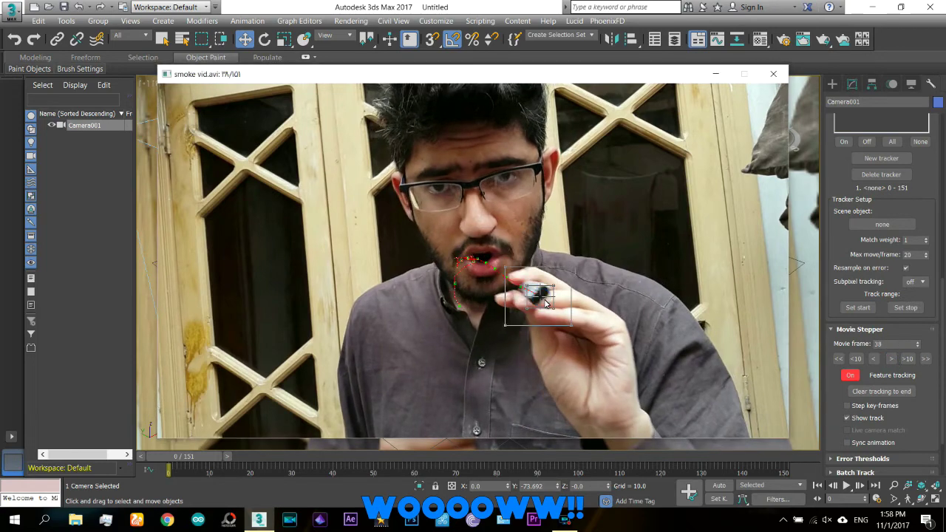
pyautogui.click(892, 360)
pyautogui.click(892, 360)
pyautogui.click(892, 359)
pyautogui.click(892, 360)
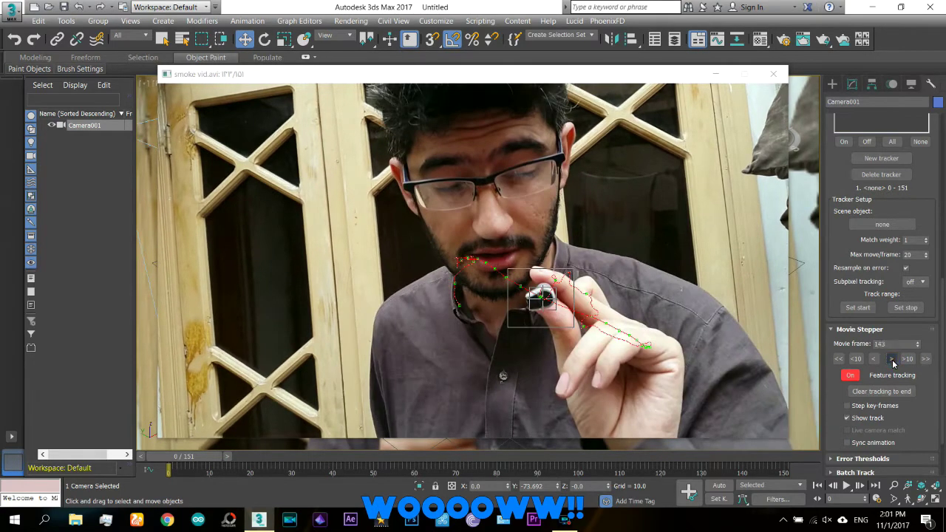
pyautogui.click(891, 359)
pyautogui.click(891, 360)
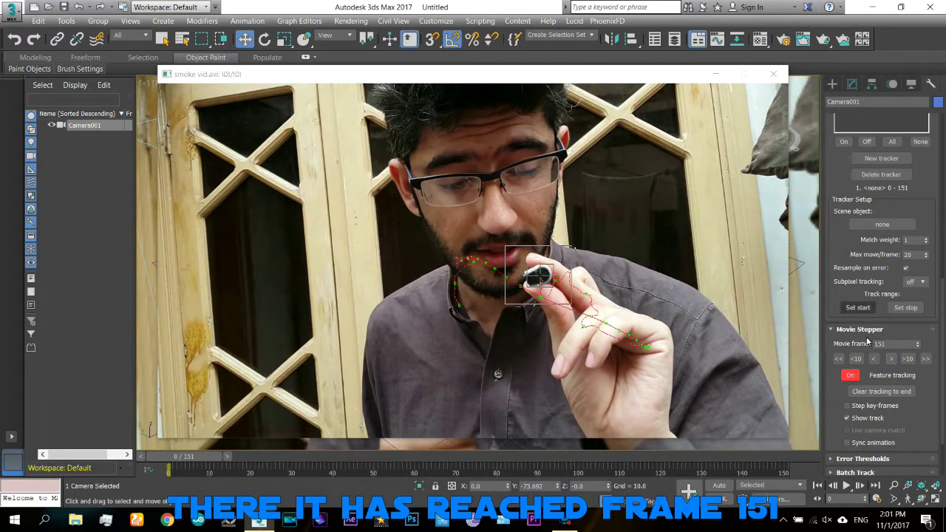
pyautogui.click(849, 375)
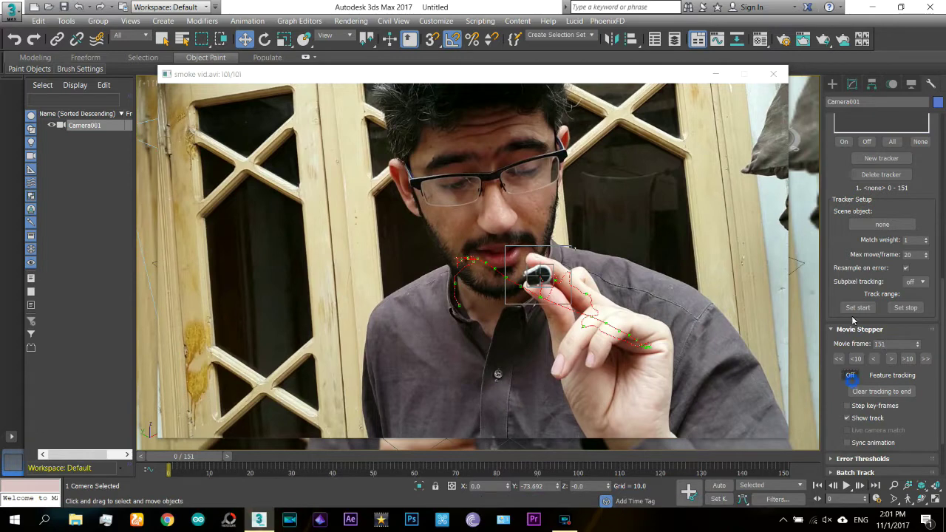
pyautogui.moveTo(840, 234); pyautogui.dragTo(839, 351)
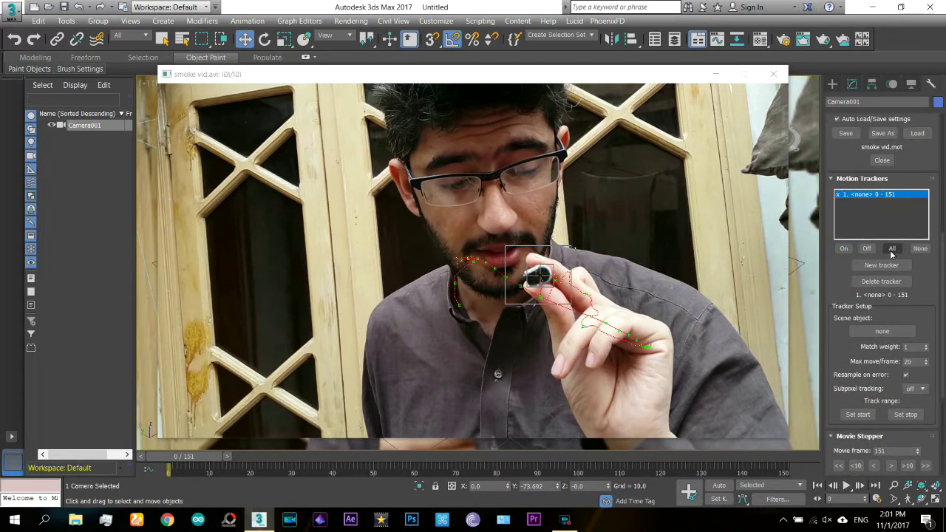
# Step: Add a new tracker on the mouth and turn tracker 1 off
pyautogui.click(881, 266)
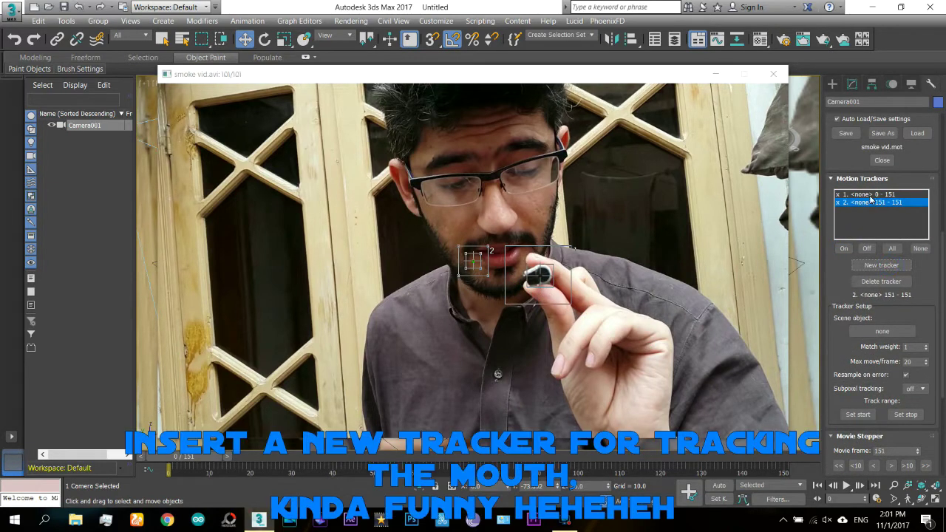
pyautogui.click(869, 195)
pyautogui.click(867, 248)
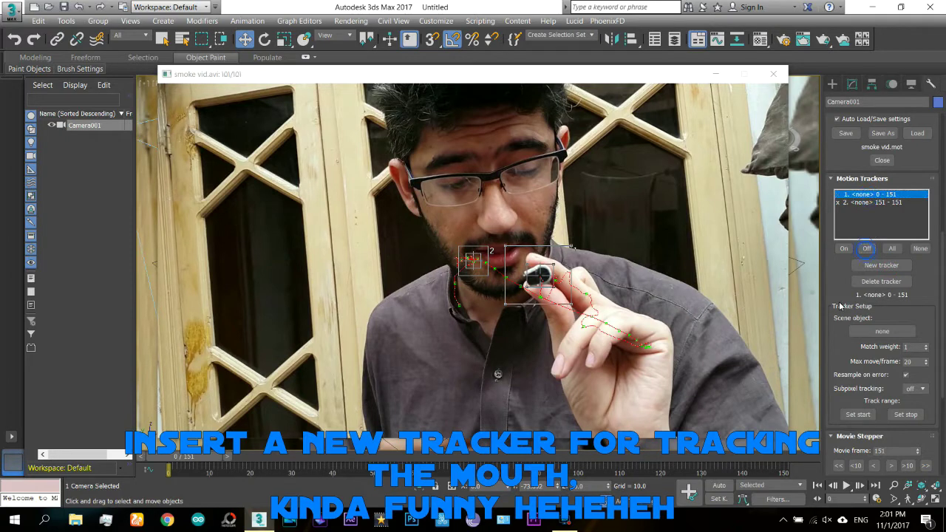
pyautogui.moveTo(842, 316); pyautogui.dragTo(842, 290)
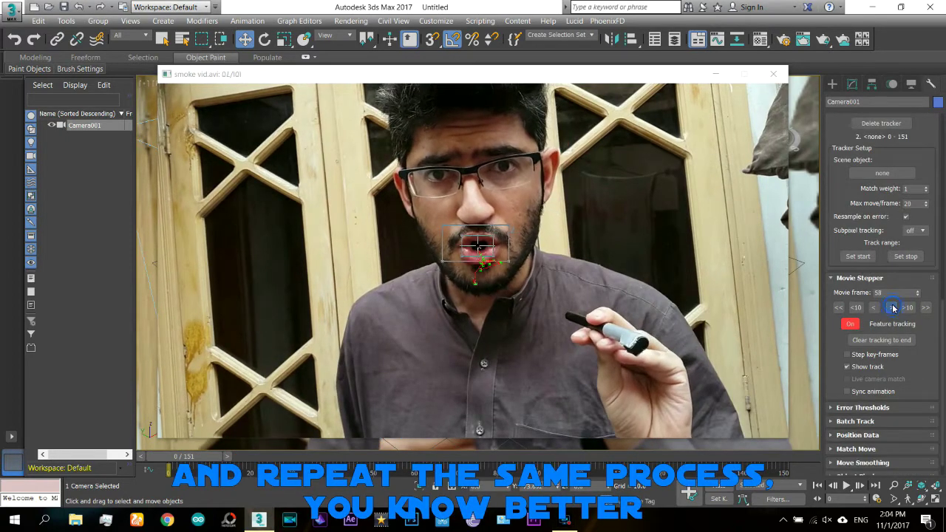
# Step: Step the clip through frame 151 tracking the mouth, then re-enable All trackers
pyautogui.click(892, 309)
pyautogui.click(892, 309)
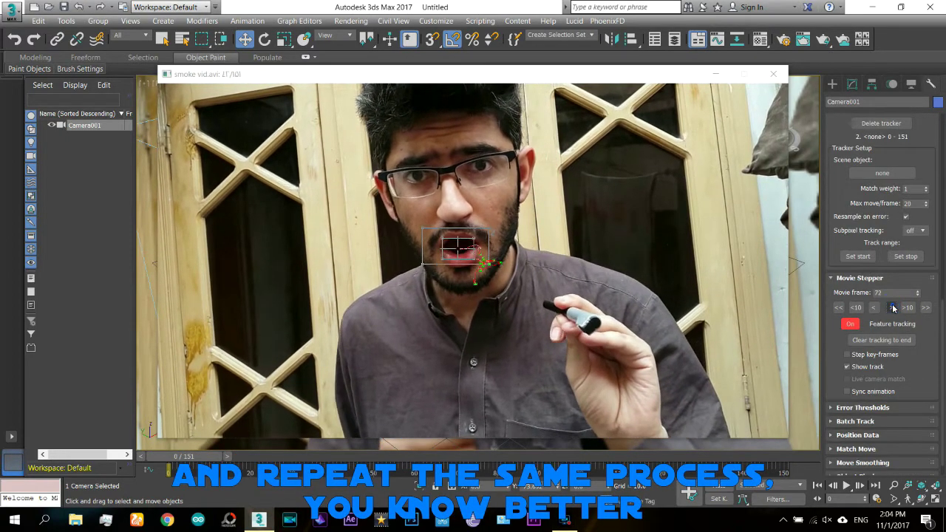
pyautogui.click(892, 311)
pyautogui.click(893, 312)
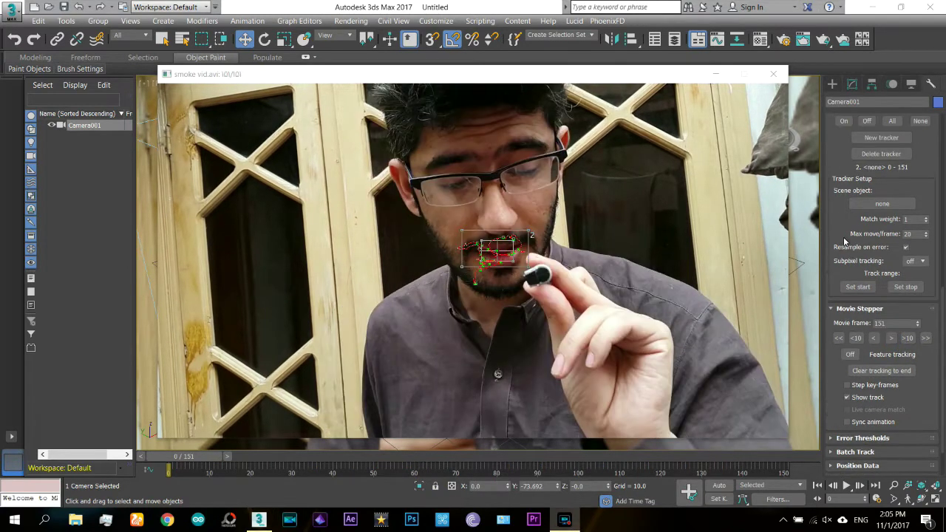
pyautogui.scroll(3, 844, 393)
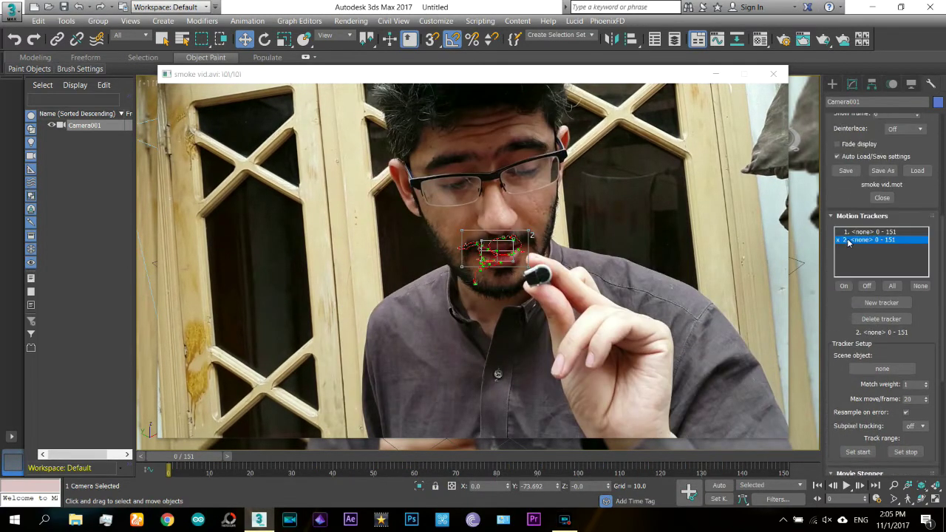
pyautogui.click(892, 286)
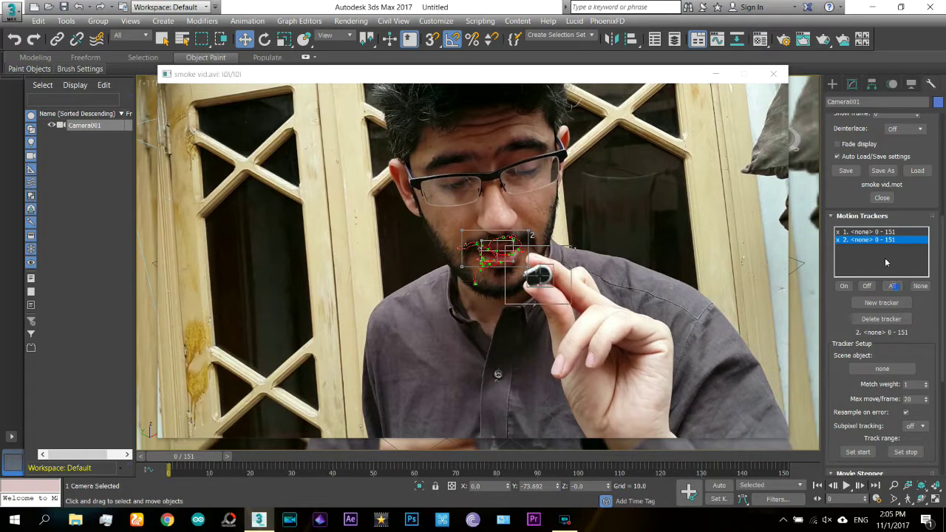
pyautogui.scroll(-3, 841, 346)
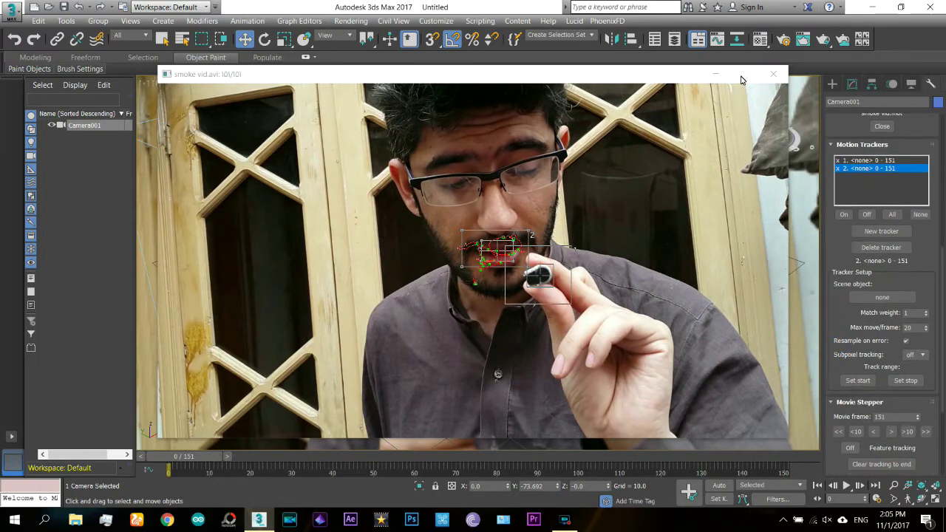
# Step: Create a Dummy helper near the face and position it at the origin (0)
pyautogui.click(717, 77)
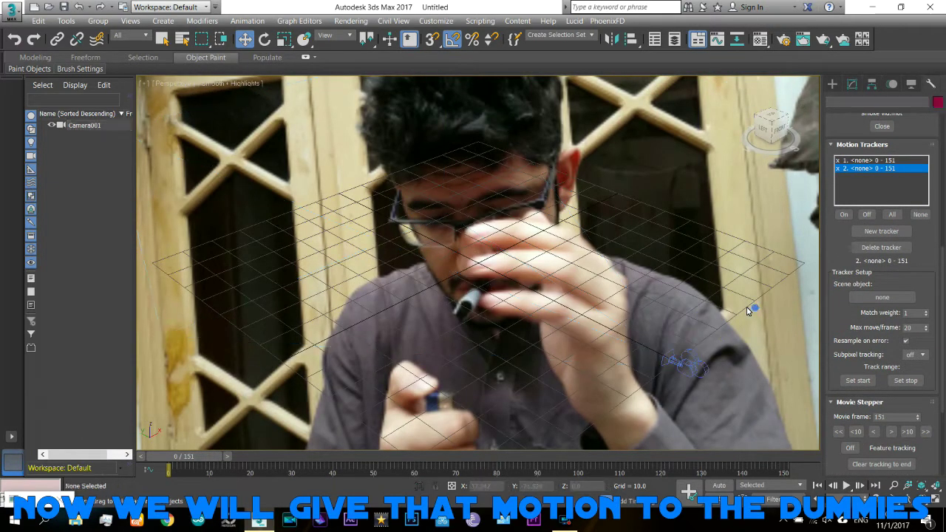
pyautogui.click(832, 83)
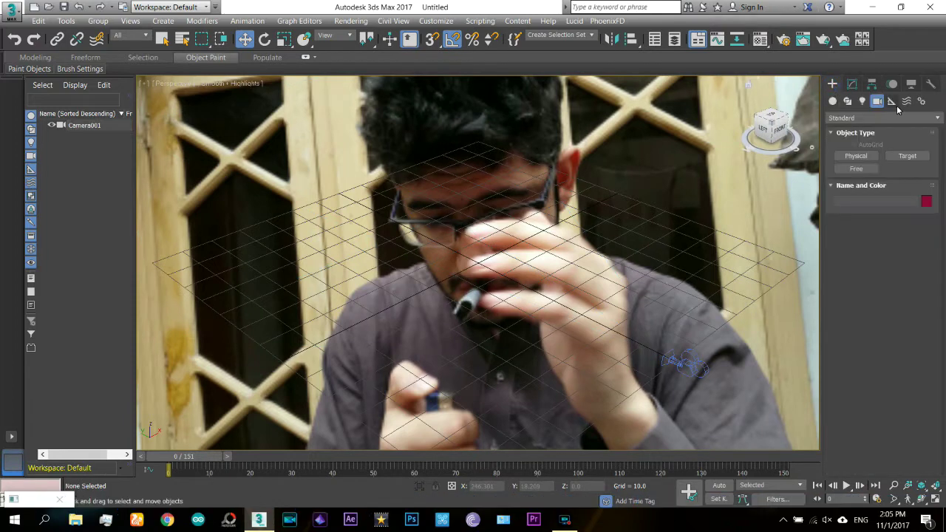
pyautogui.click(891, 100)
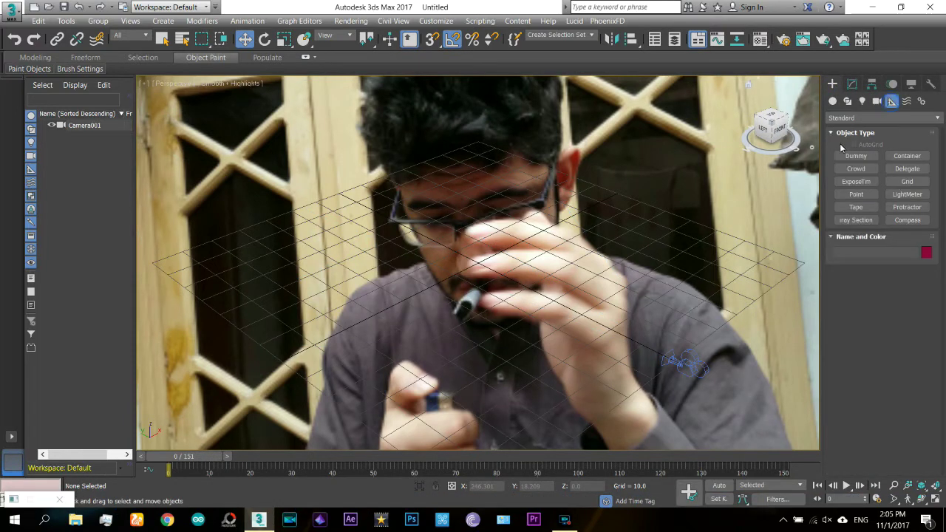
pyautogui.click(849, 156)
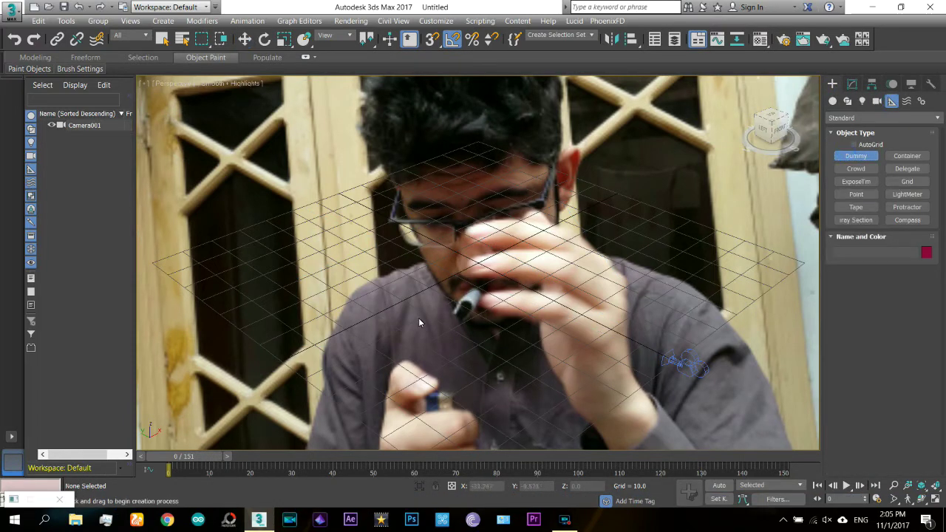
pyautogui.moveTo(461, 279); pyautogui.dragTo(473, 290)
pyautogui.press('w')
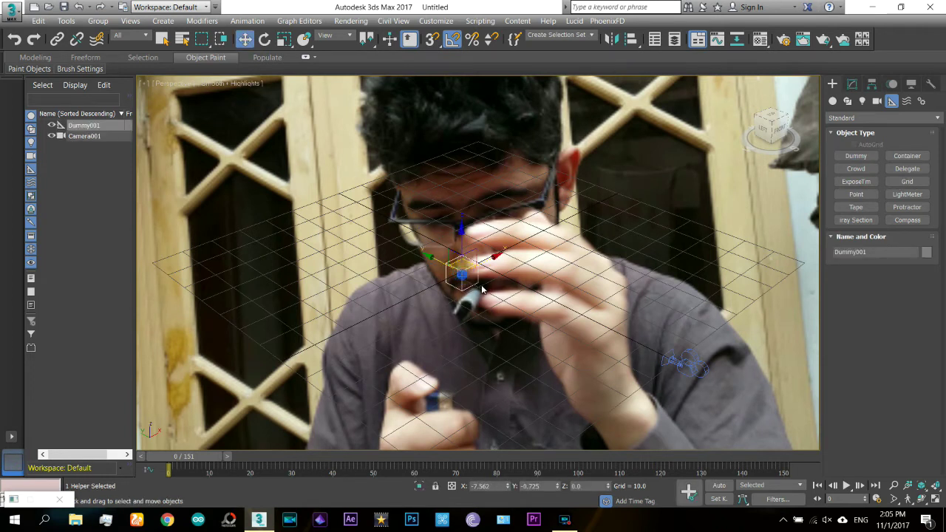
pyautogui.rightClick(557, 488)
pyautogui.doubleClick(480, 486)
pyautogui.write('0')
pyautogui.press('Return')
pyautogui.click(584, 490)
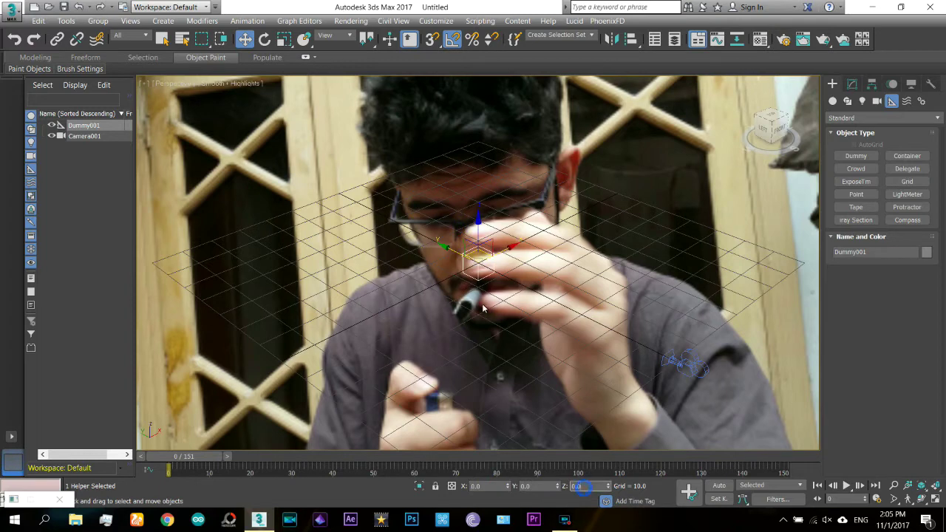
# Step: Clone the dummy to the left as Dummy002 and view through Camera001
pyautogui.keyDown('shift'); pyautogui.moveTo(478, 255); pyautogui.dragTo(414, 282); pyautogui.keyUp('shift')
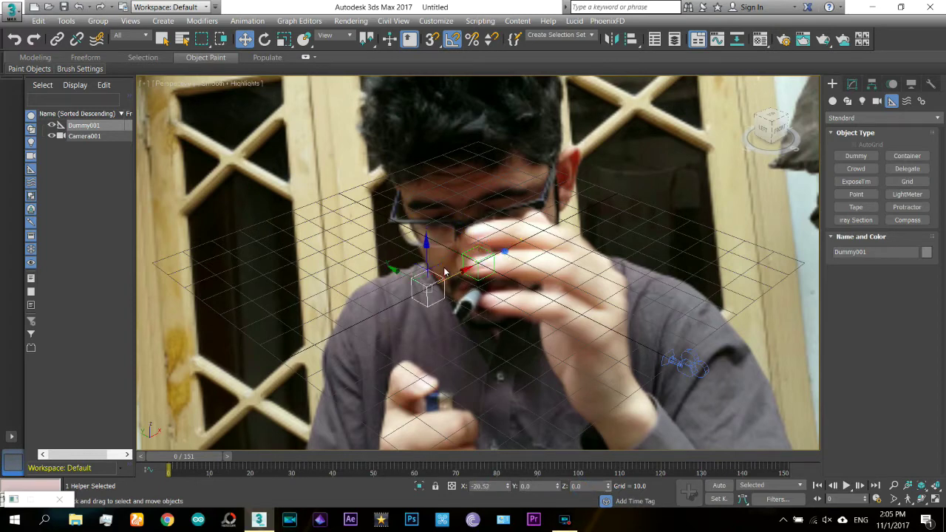
pyautogui.click(473, 312)
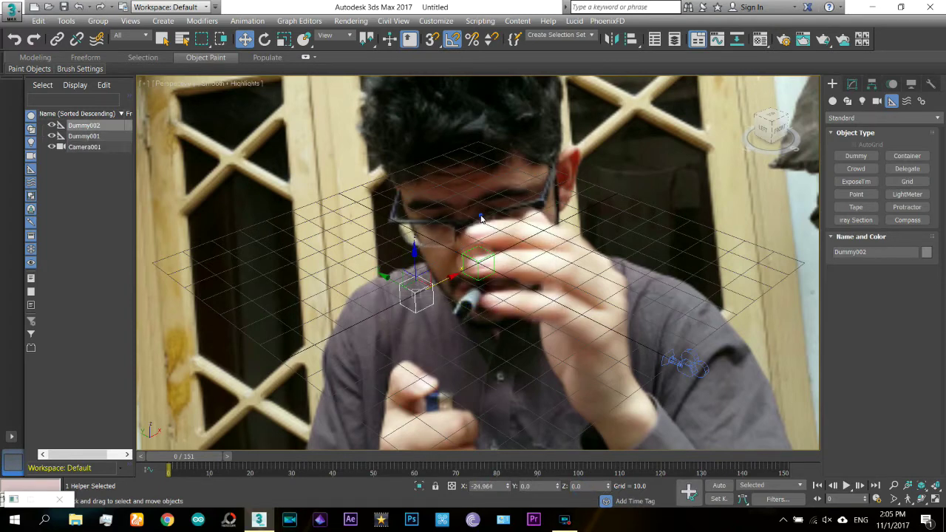
pyautogui.click(481, 218)
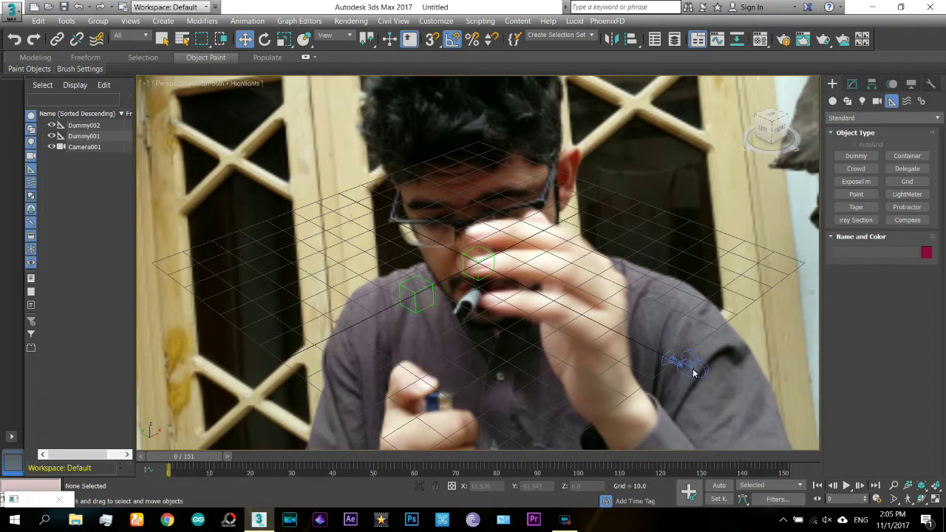
pyautogui.click(691, 370)
pyautogui.rightClick(686, 365)
pyautogui.click(657, 377)
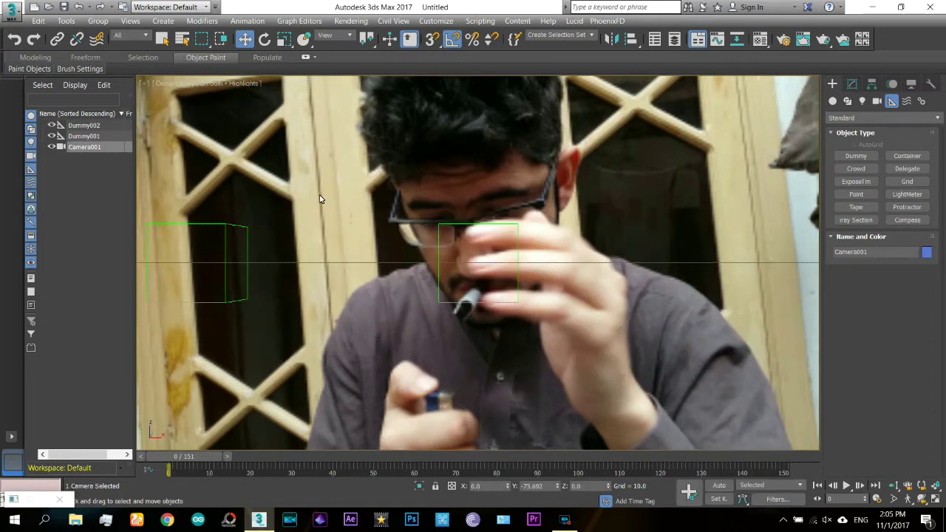
# Step: Uniformly scale Dummy001 and Dummy002 down to small boxes
pyautogui.click(480, 224)
pyautogui.click(281, 41)
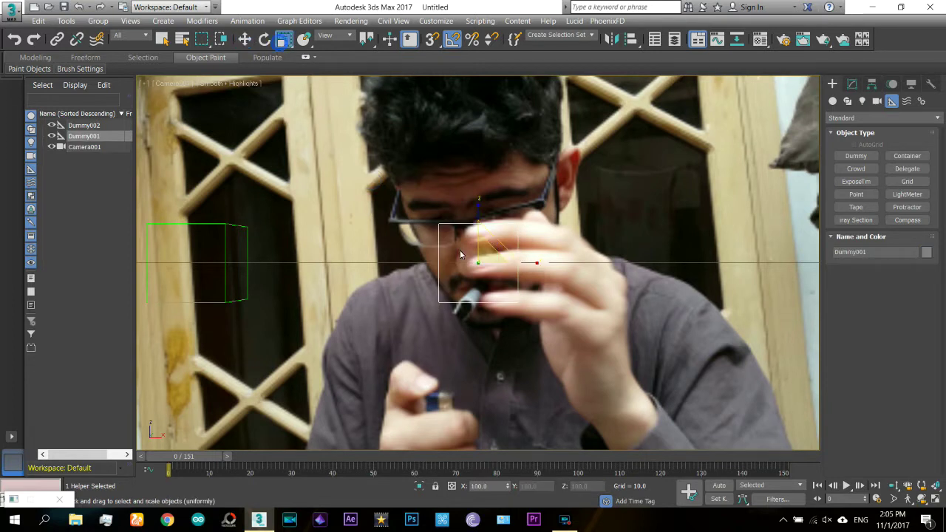
pyautogui.moveTo(480, 263); pyautogui.dragTo(476, 341)
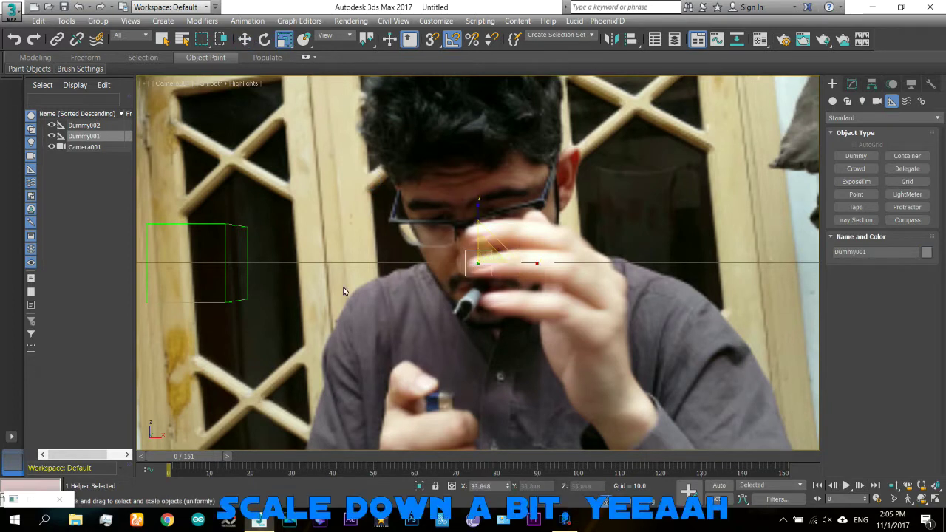
pyautogui.click(246, 244)
pyautogui.moveTo(198, 260); pyautogui.dragTo(175, 386)
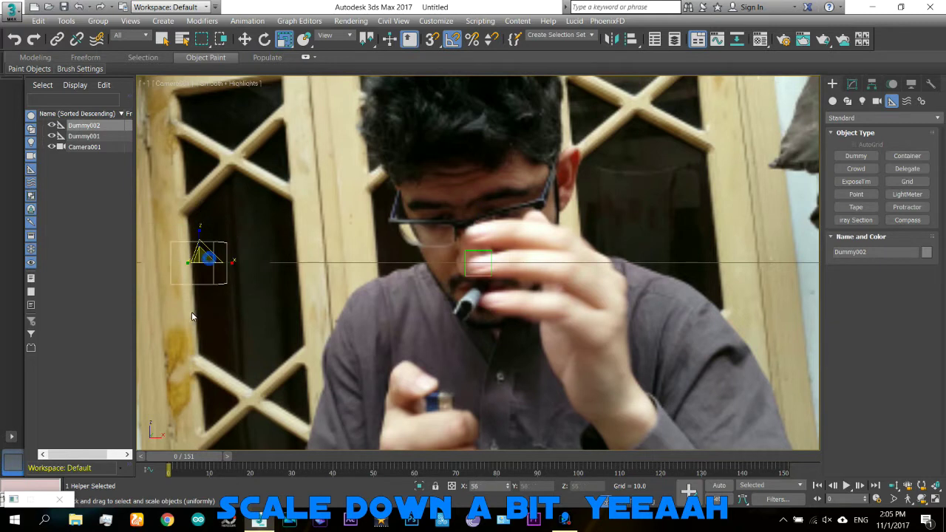
# Step: Switch to Move from the quad menu and open the Camera Tracker utility
pyautogui.rightClick(282, 240)
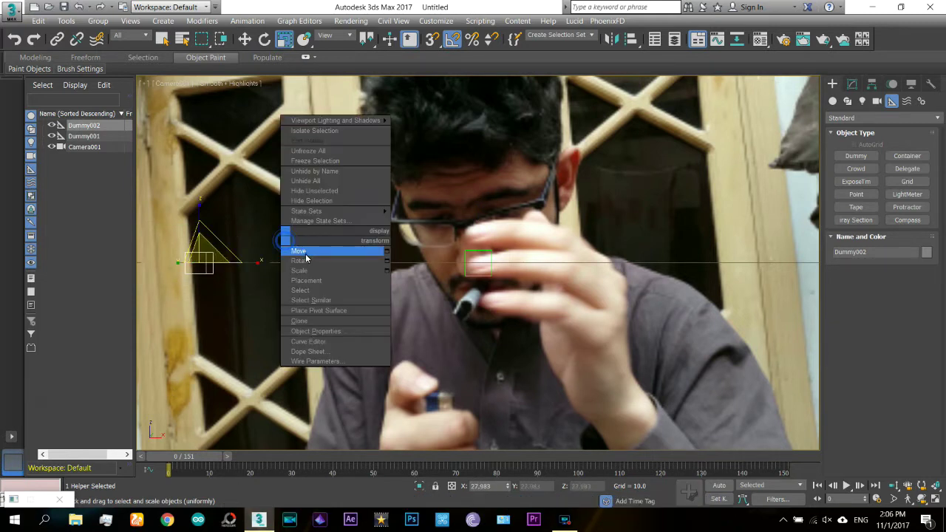
pyautogui.click(306, 254)
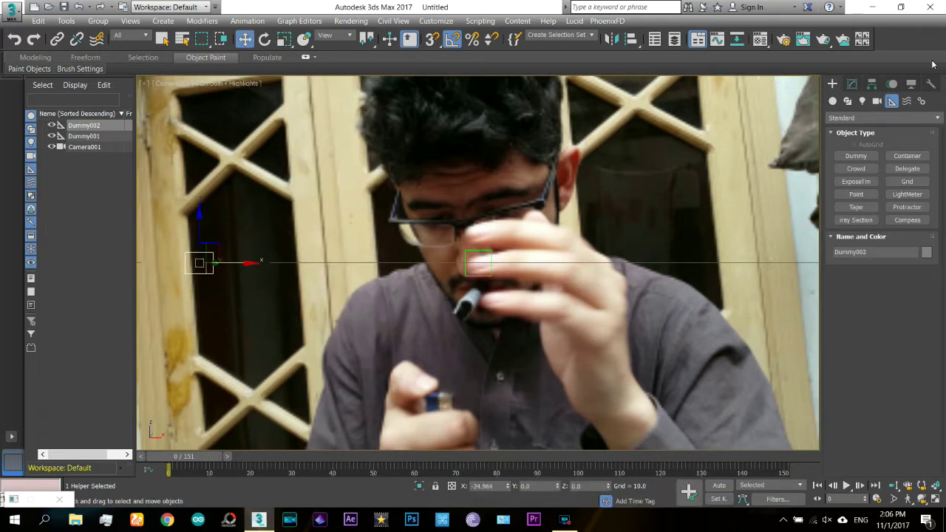
pyautogui.click(931, 84)
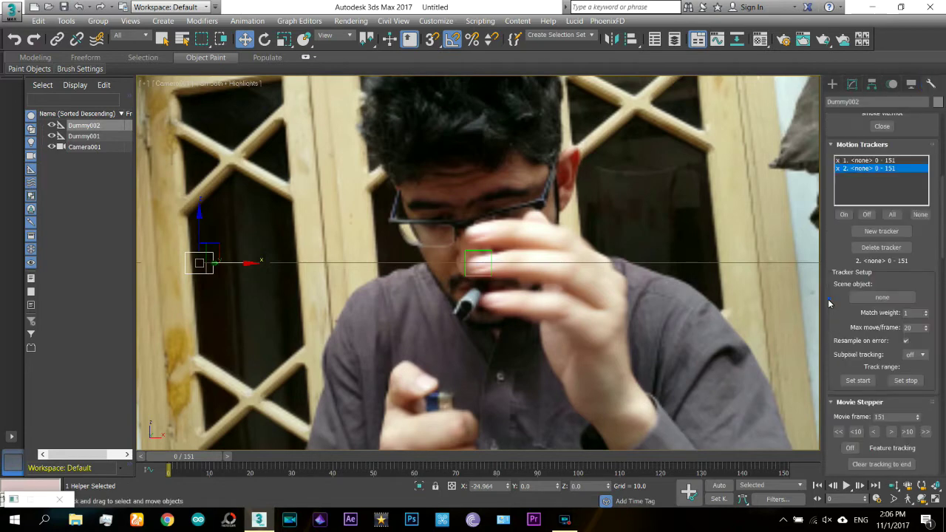
# Step: Collapse the Movie Stepper, Batch Track, Position Data, Match Move and Smoothing rollouts
pyautogui.moveTo(829, 303); pyautogui.dragTo(829, 278)
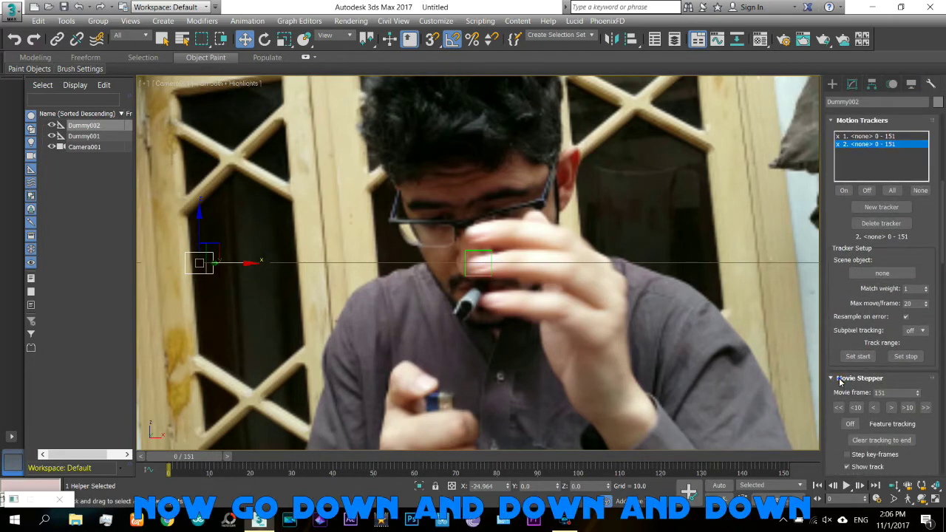
pyautogui.click(839, 379)
pyautogui.click(847, 405)
pyautogui.moveTo(842, 405); pyautogui.dragTo(841, 293)
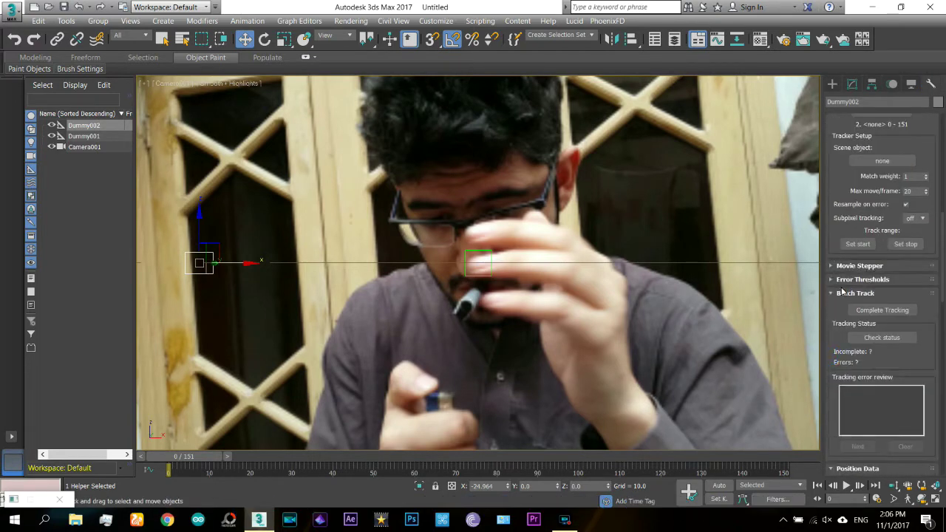
pyautogui.click(841, 293)
pyautogui.click(843, 307)
pyautogui.click(845, 321)
pyautogui.click(846, 335)
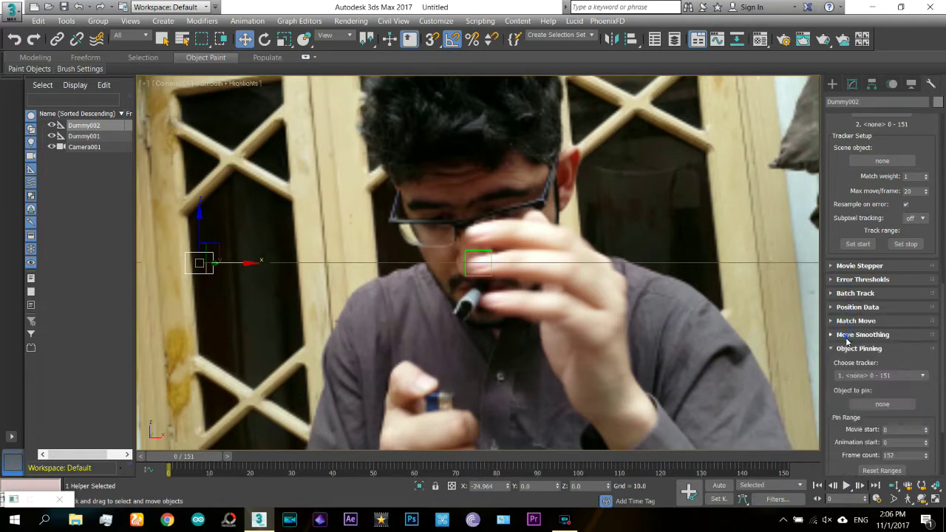
pyautogui.scroll(-3, 835, 235)
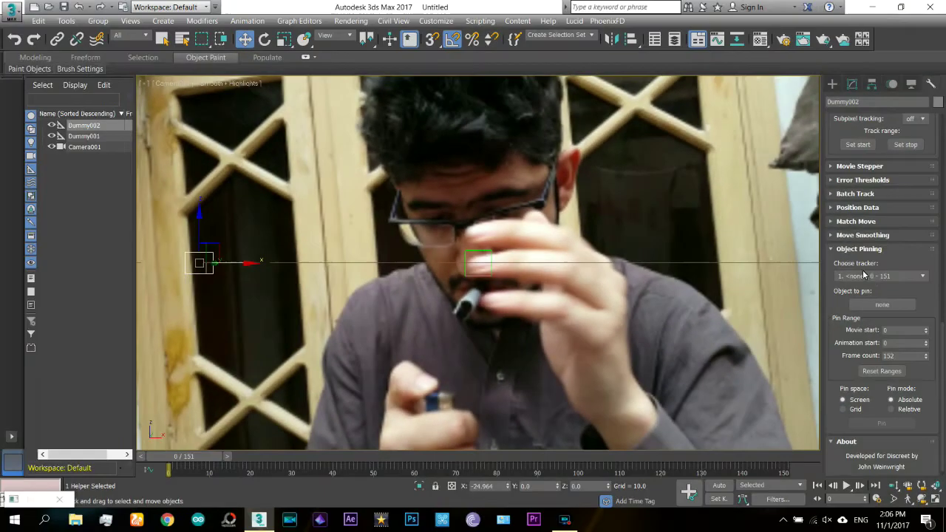
# Step: Pin Dummy001 to tracker 1 in Object Pinning
pyautogui.click(877, 277)
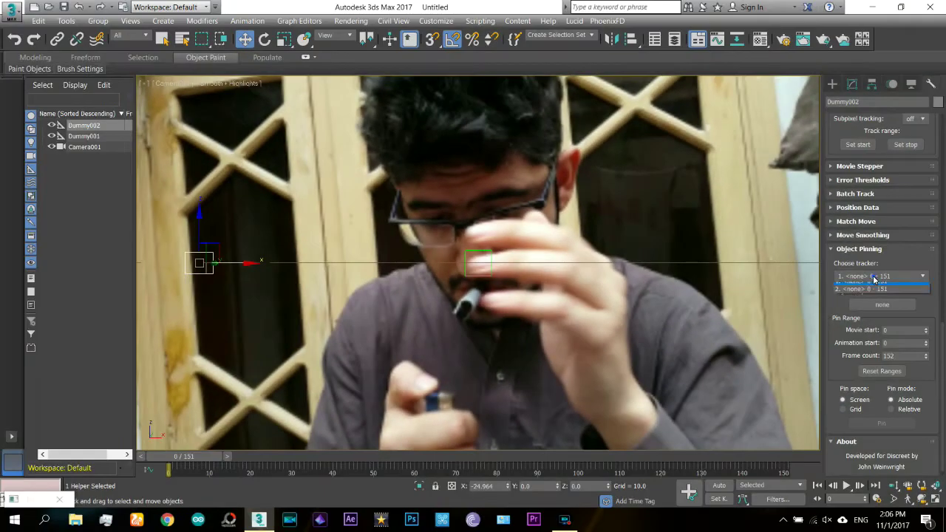
pyautogui.click(877, 286)
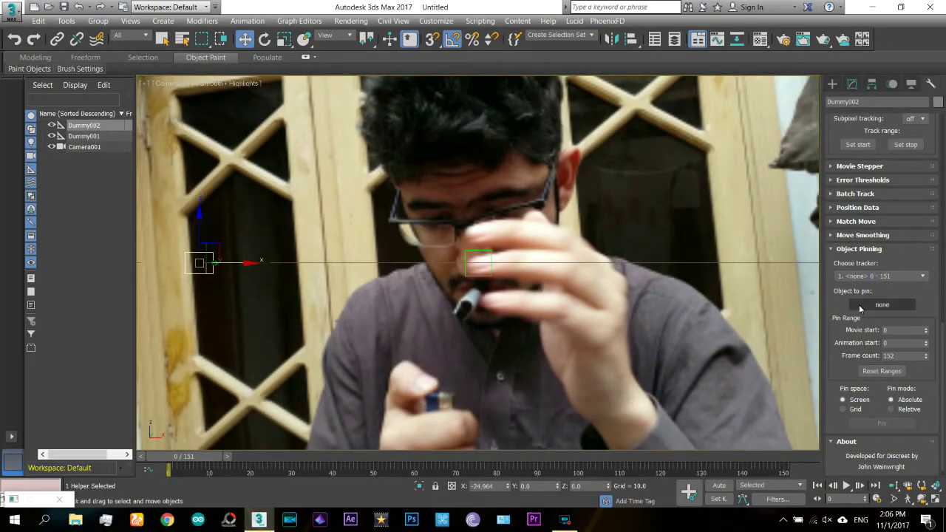
pyautogui.click(859, 306)
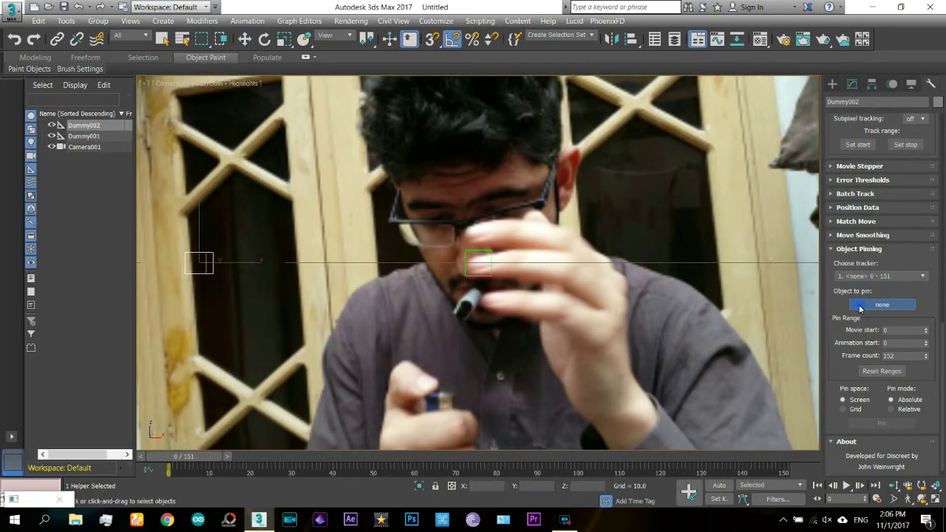
pyautogui.click(479, 274)
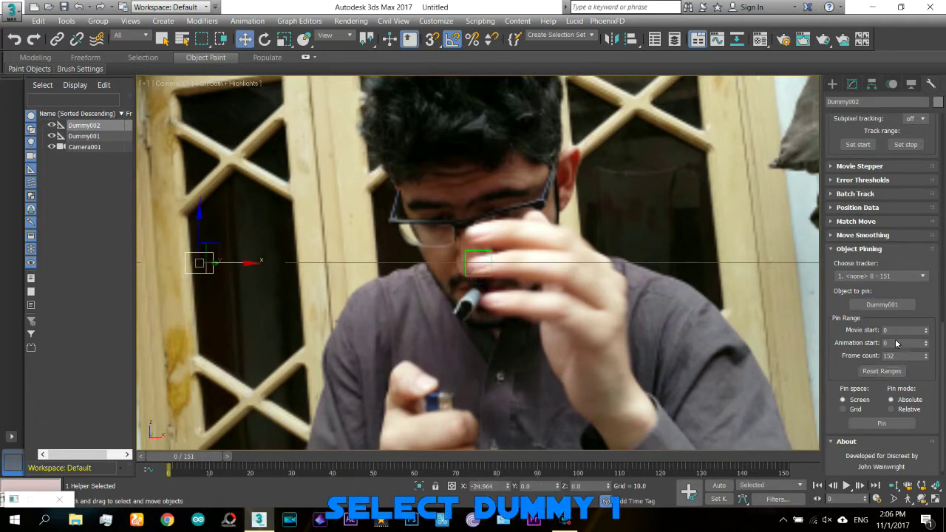
pyautogui.moveTo(850, 355); pyautogui.dragTo(848, 319)
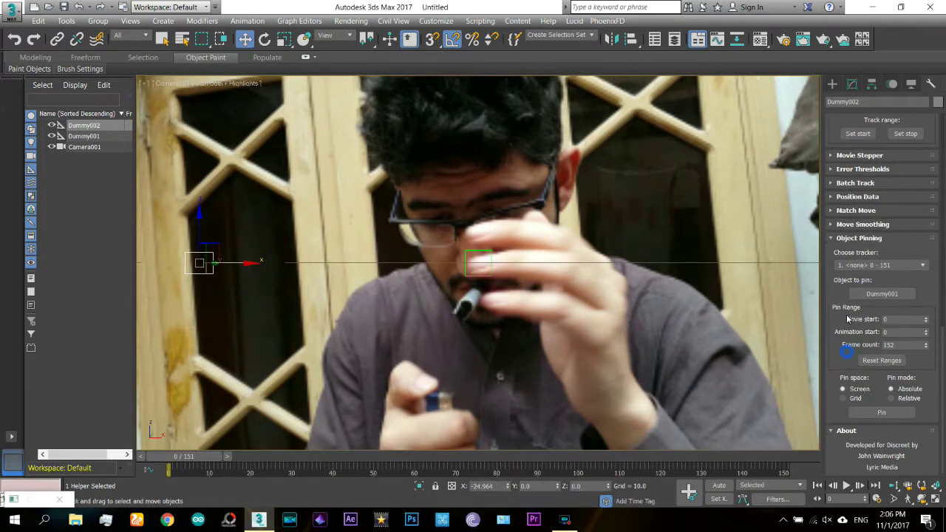
pyautogui.click(881, 411)
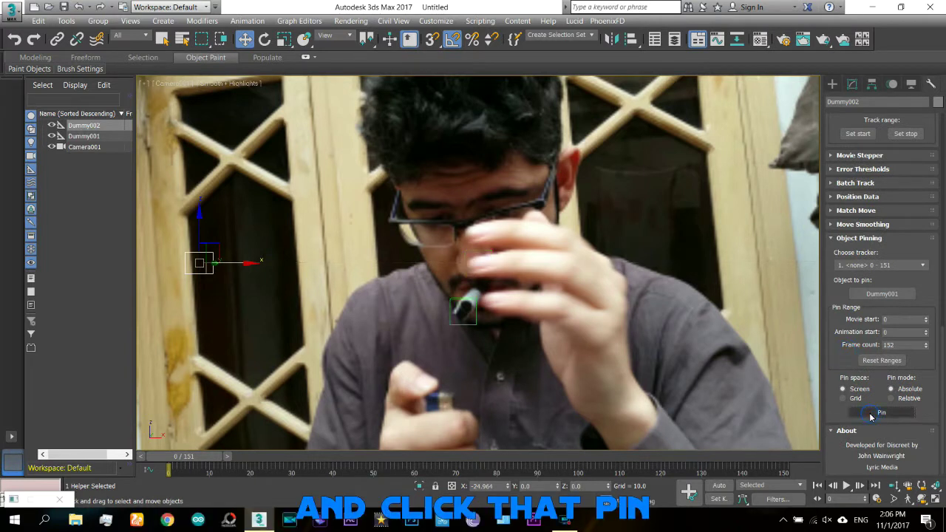
pyautogui.click(462, 311)
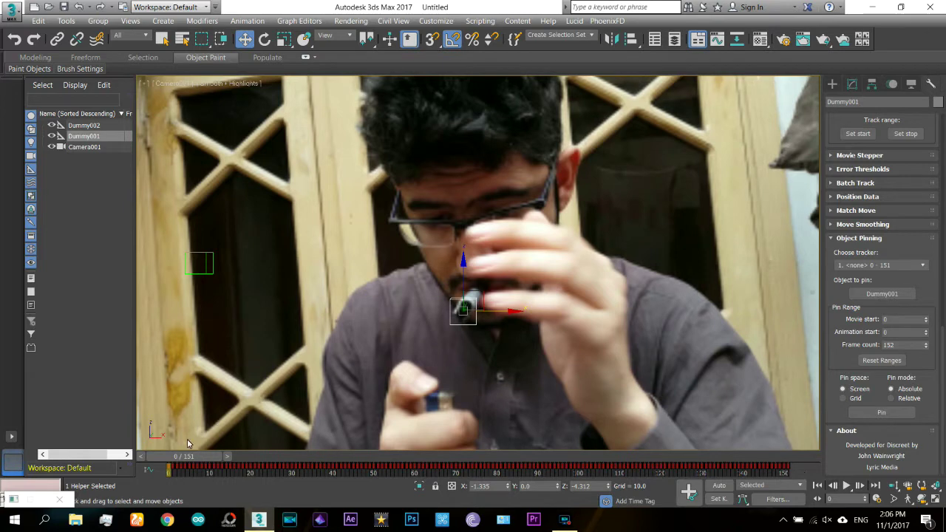
# Step: Scrub to check Dummy001's pinning, then pin Dummy002 to tracker 2
pyautogui.moveTo(190, 456); pyautogui.dragTo(557, 456)
pyautogui.press('w')
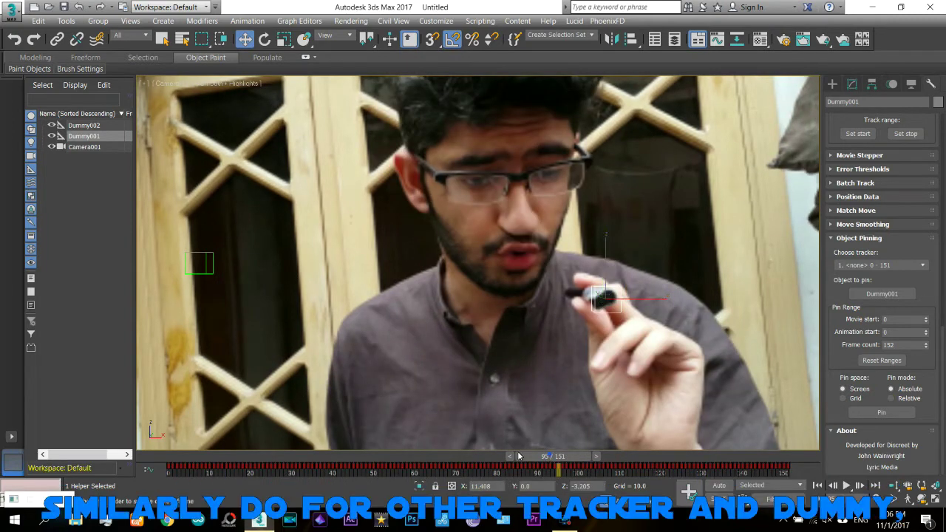
pyautogui.moveTo(547, 453); pyautogui.dragTo(173, 456)
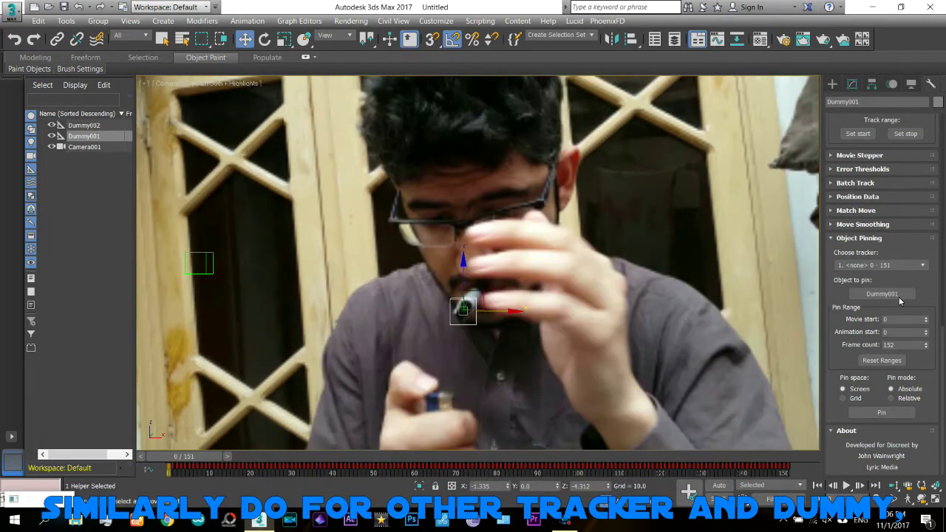
pyautogui.click(916, 266)
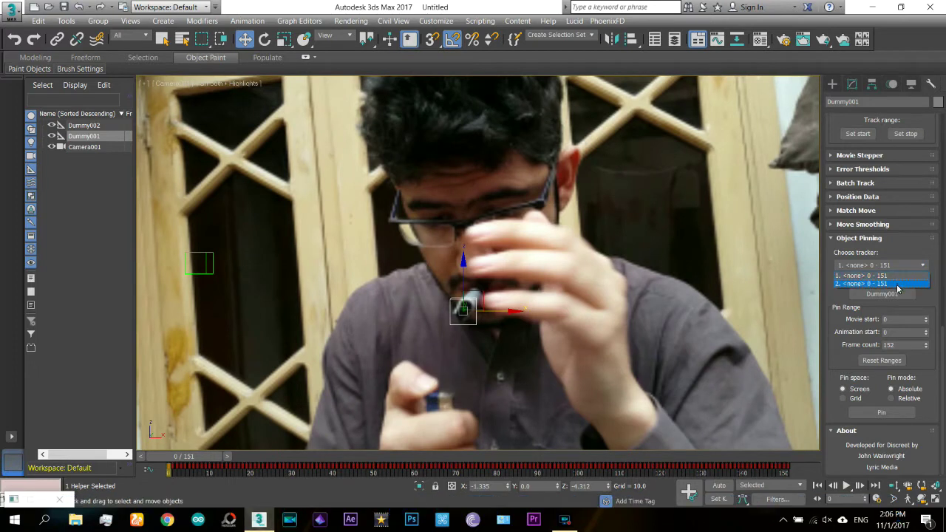
pyautogui.click(898, 284)
pyautogui.click(894, 293)
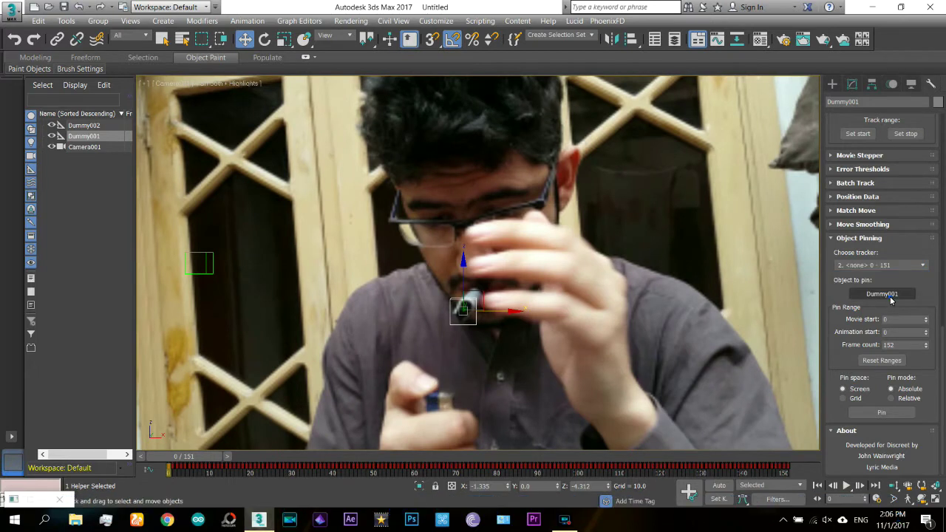
pyautogui.click(212, 267)
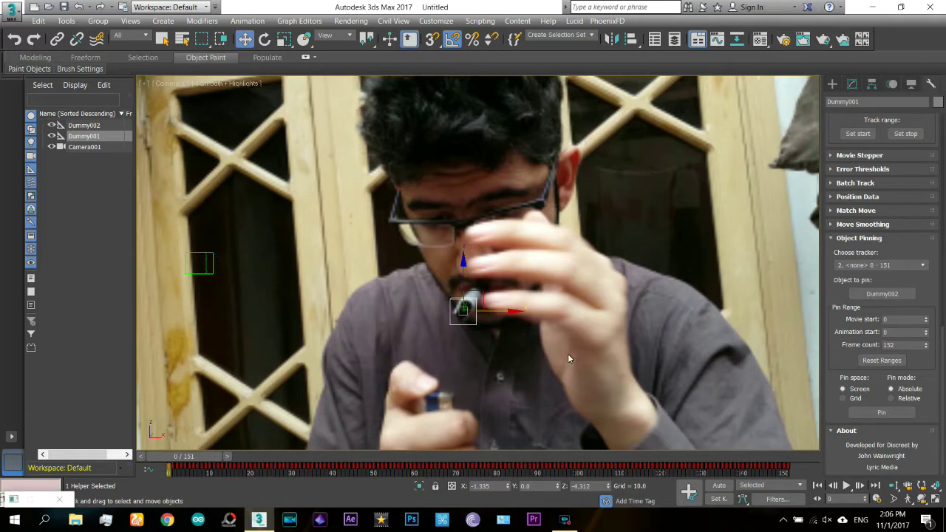
pyautogui.click(881, 413)
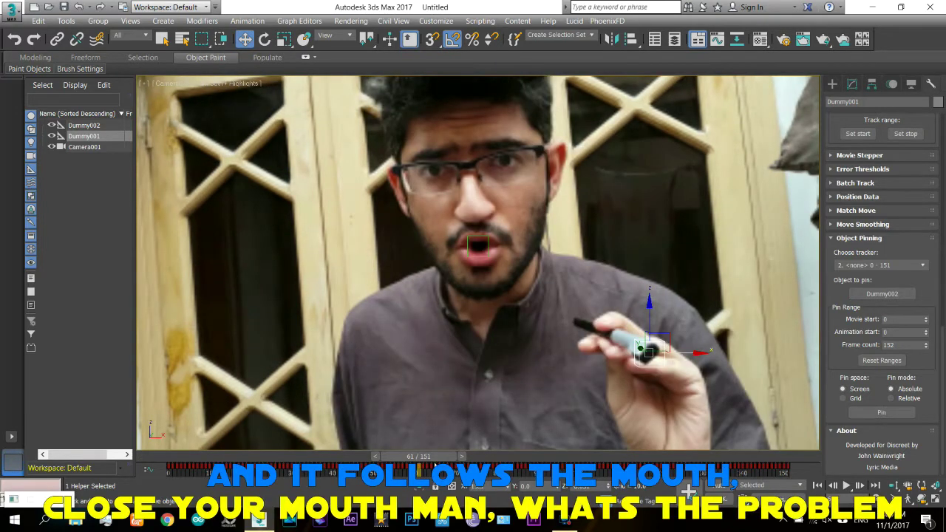
# Step: Scrub to frame 141 to verify the mouth tracking and close the tracking video window
pyautogui.moveTo(437, 458); pyautogui.dragTo(643, 460)
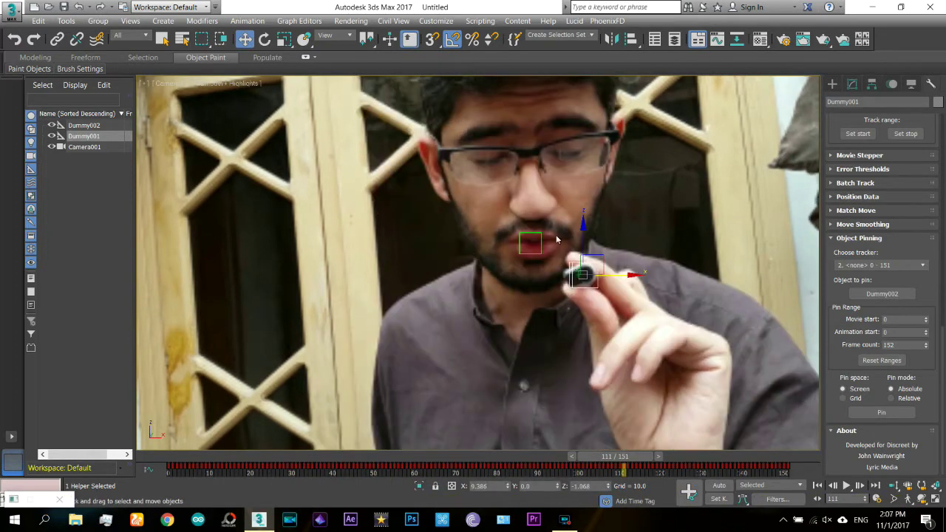
pyautogui.moveTo(639, 464); pyautogui.dragTo(732, 458)
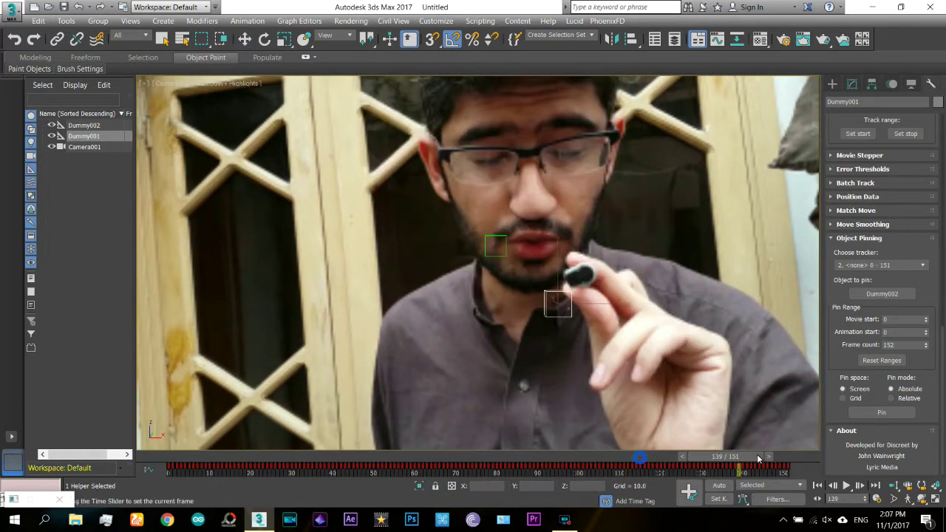
pyautogui.click(773, 74)
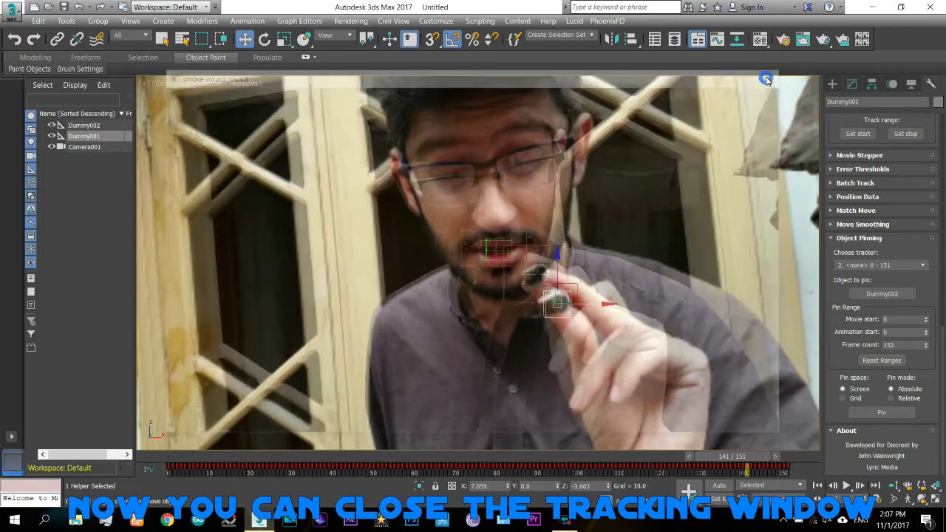
pyautogui.click(833, 84)
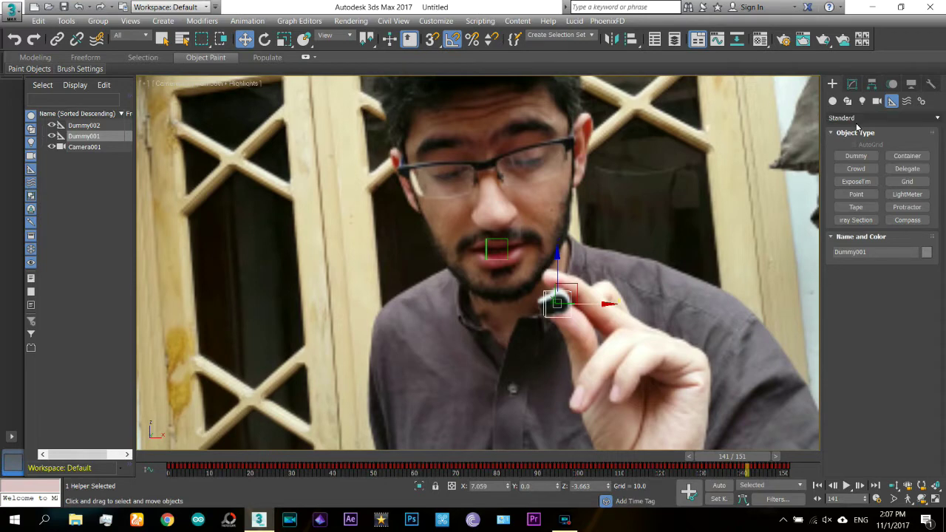
# Step: Draw a new standard Plane in the Front view
pyautogui.click(832, 101)
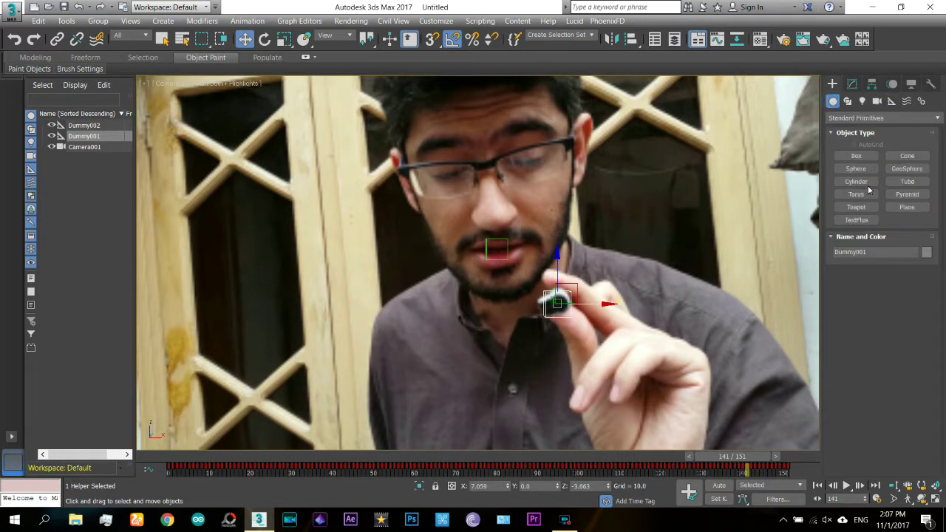
pyautogui.click(905, 208)
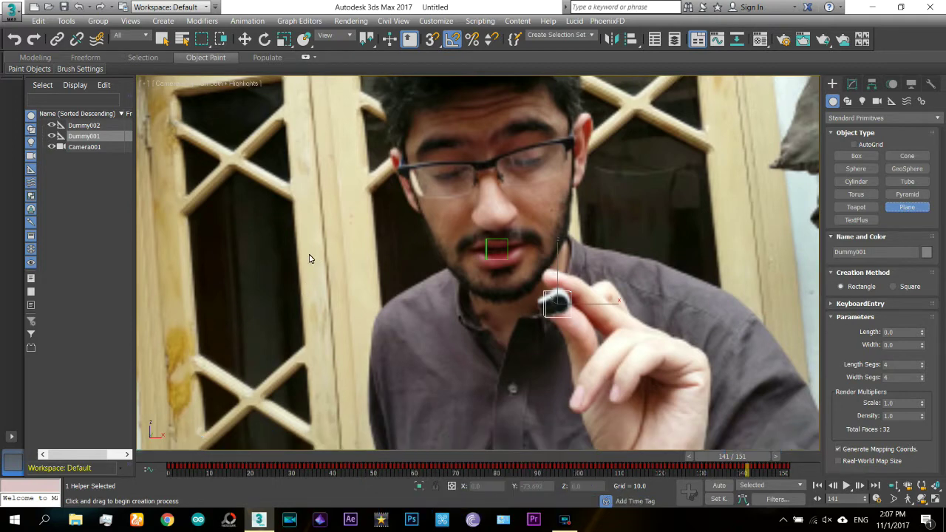
pyautogui.press('f')
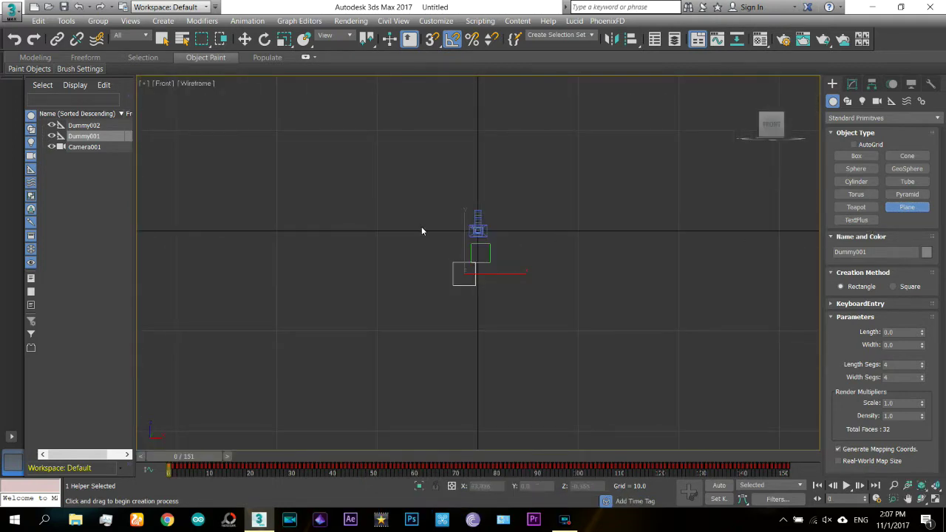
pyautogui.moveTo(310, 189); pyautogui.dragTo(405, 267)
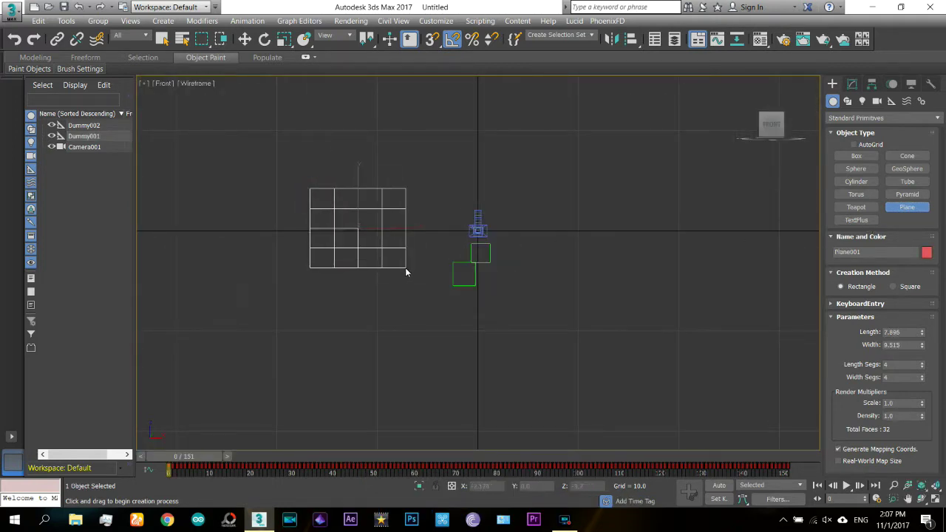
pyautogui.press('w')
# Step: Set the plane's Length and Width to 2.0
pyautogui.click(852, 83)
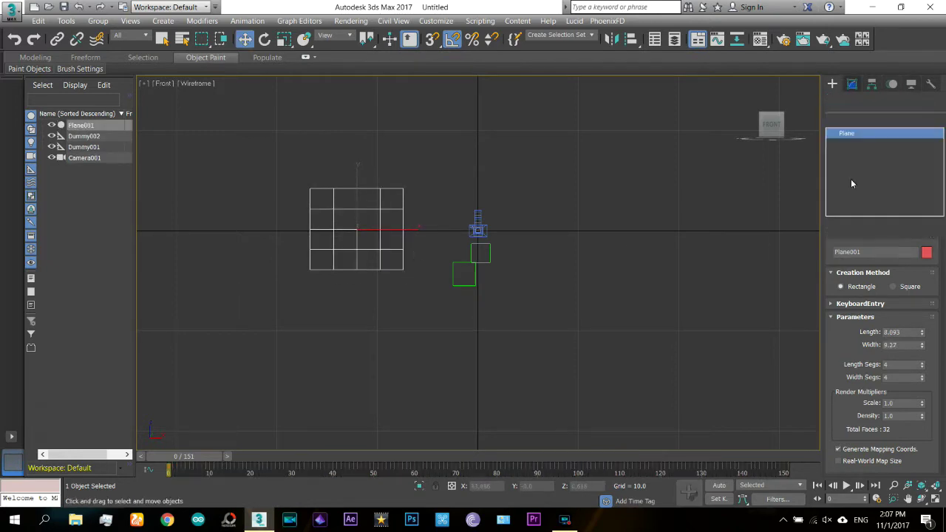
pyautogui.click(906, 269)
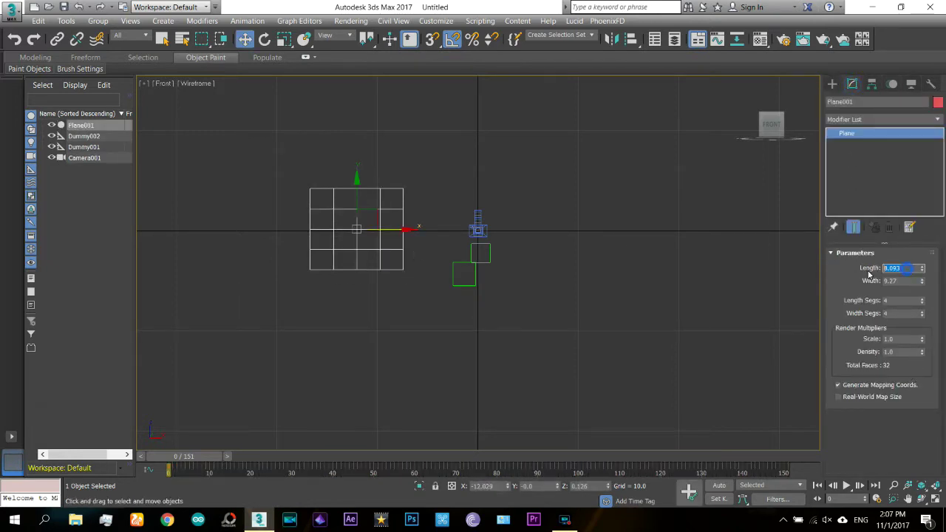
pyautogui.write('2')
pyautogui.press('Tab')
pyautogui.write('2')
pyautogui.press('Return')
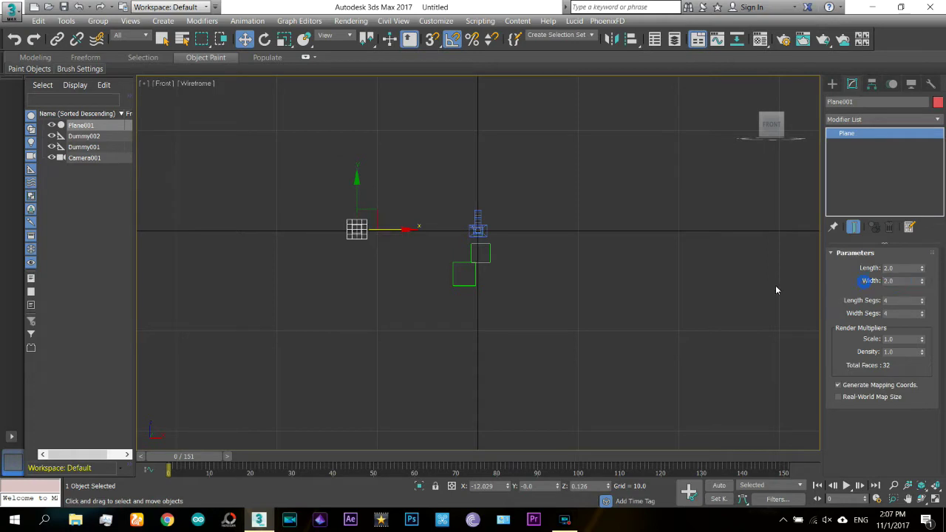
pyautogui.rightClick(514, 231)
pyautogui.click(545, 238)
# Step: Reduce the plane's Length Segs and Width Segs to 1 each
pyautogui.click(908, 300)
pyautogui.write('1')
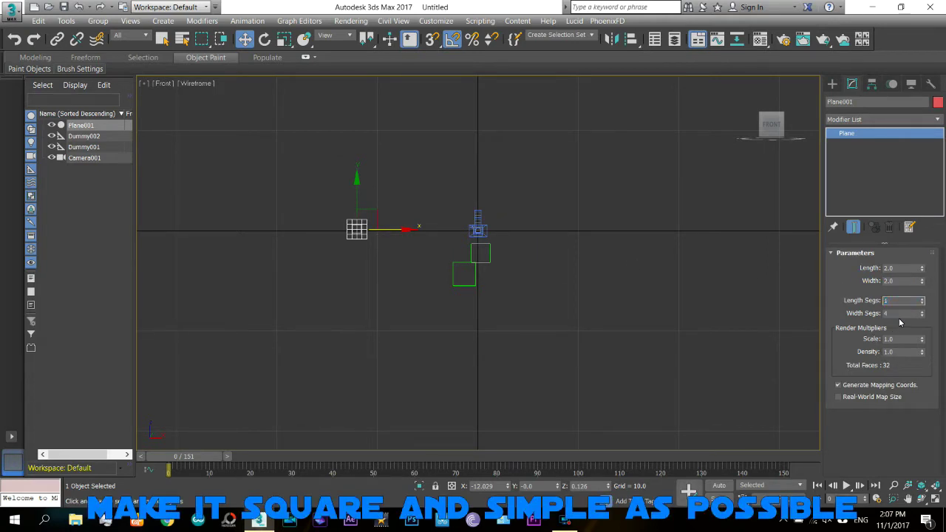
pyautogui.click(898, 314)
pyautogui.write('1')
pyautogui.press('Return')
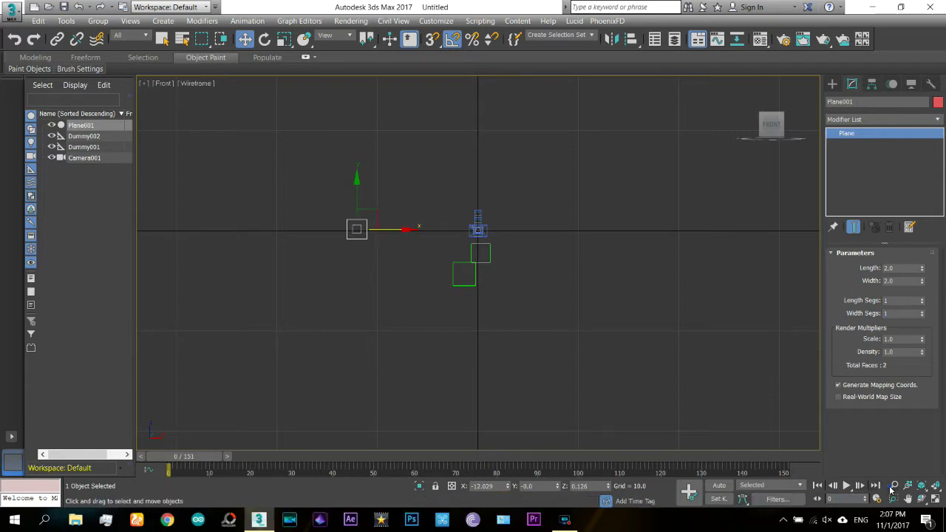
pyautogui.scroll(3, 319, 223)
pyautogui.scroll(2, 314, 211)
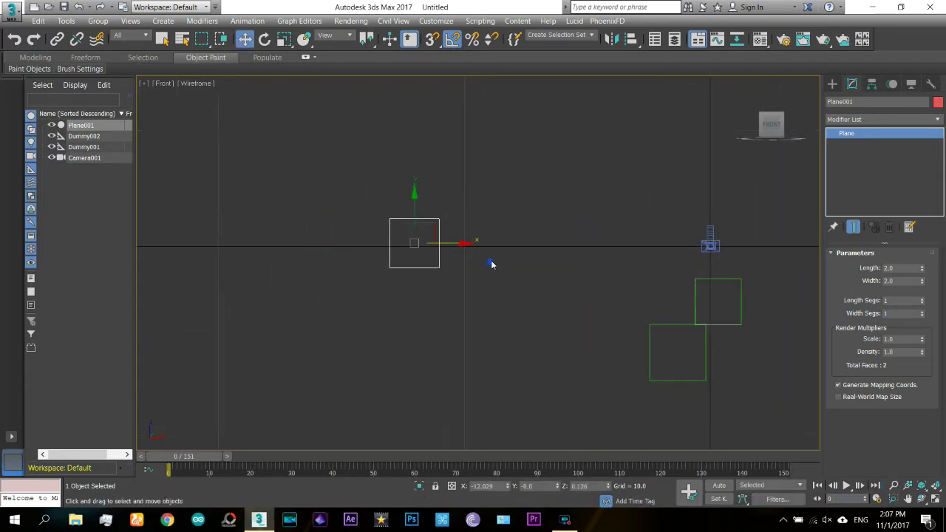
pyautogui.click(835, 87)
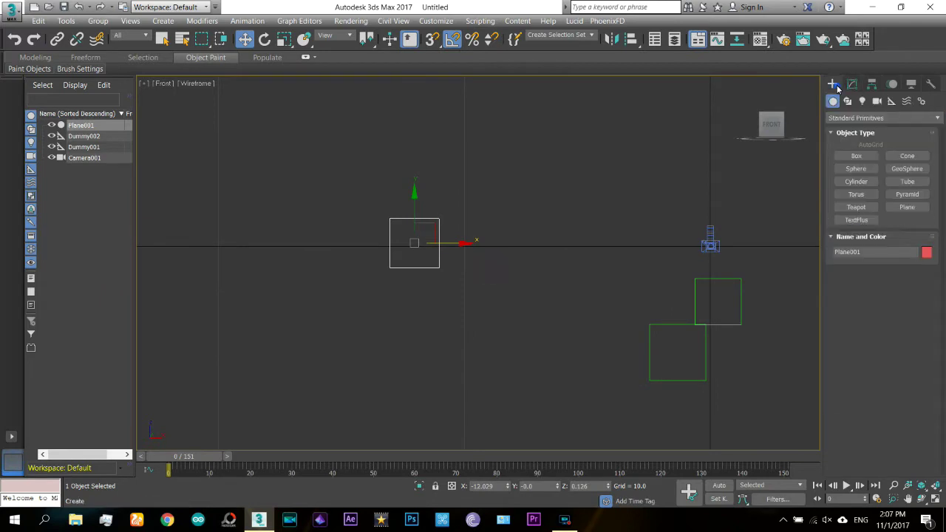
# Step: Create a PF Source particle emitter beside the plane in the Front view
pyautogui.click(849, 120)
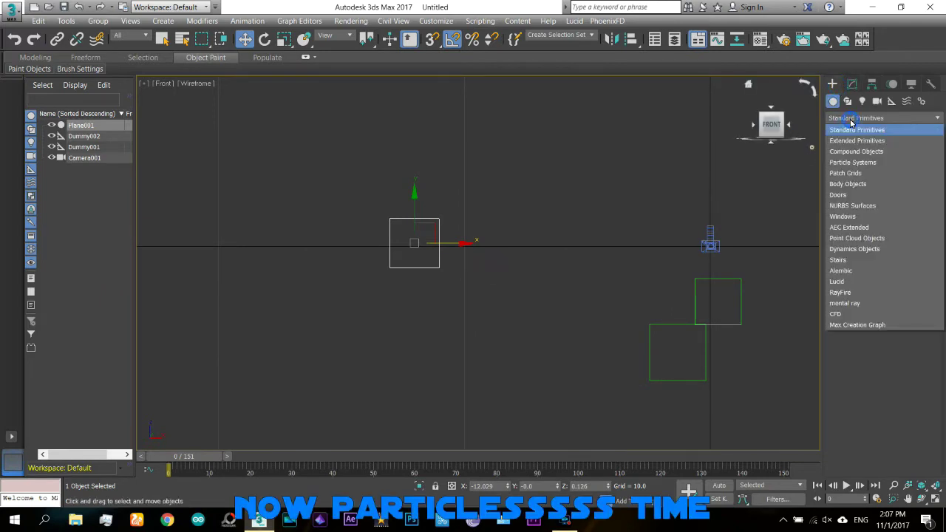
pyautogui.click(852, 161)
pyautogui.click(871, 156)
pyautogui.click(872, 159)
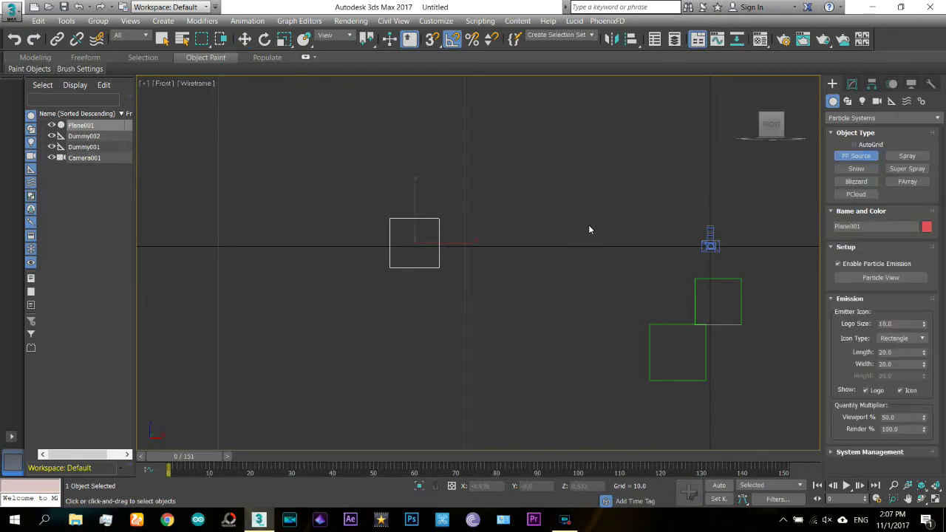
pyautogui.moveTo(589, 226); pyautogui.dragTo(643, 272)
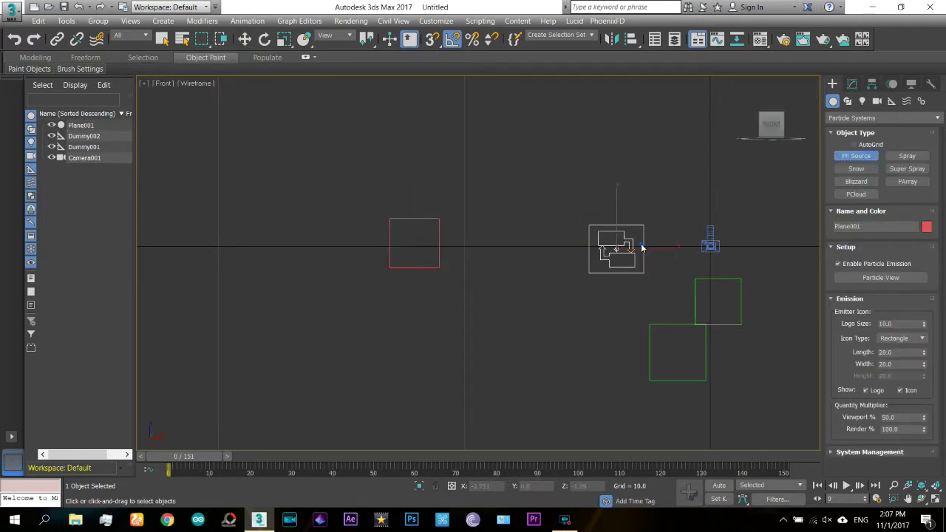
pyautogui.press('w')
pyautogui.moveTo(755, 266); pyautogui.dragTo(646, 237, button='middle')
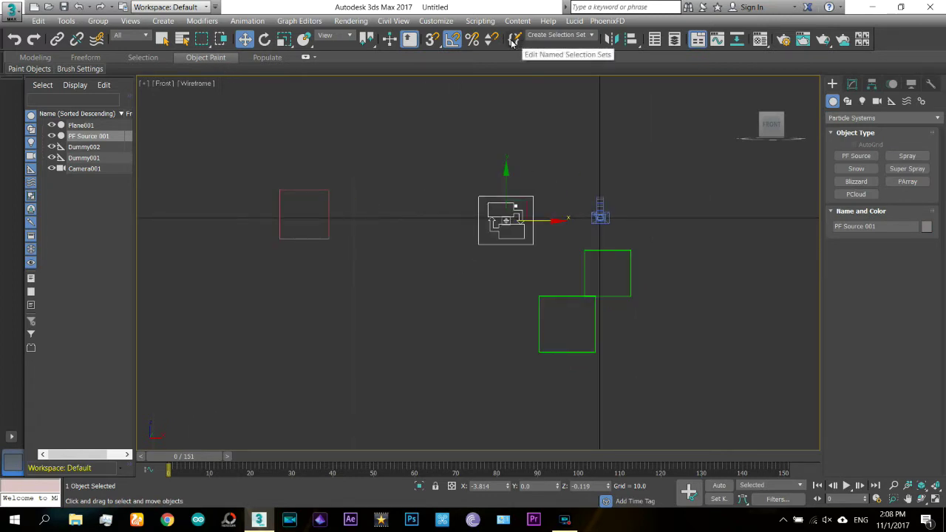
# Step: Align the emitter's center to the pivot of the lower dummy, Dummy001
pyautogui.click(629, 44)
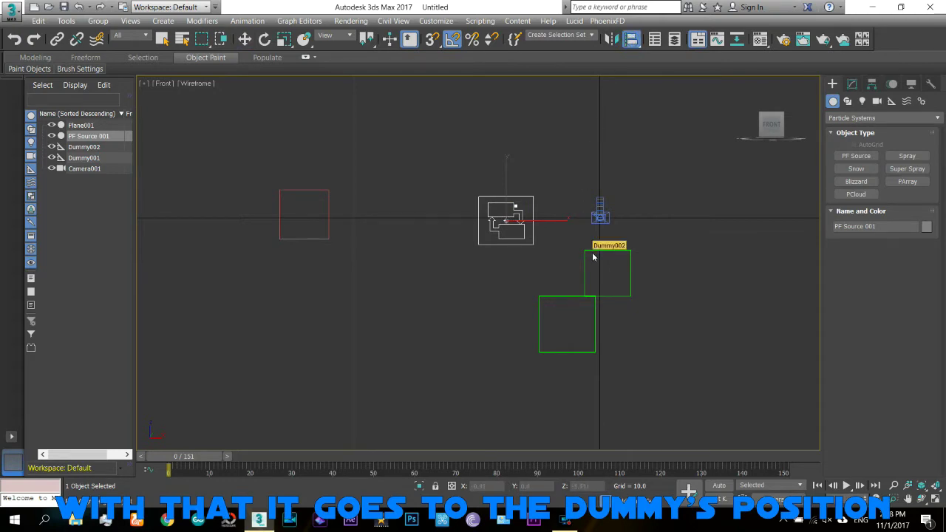
pyautogui.click(552, 303)
pyautogui.moveTo(448, 143); pyautogui.dragTo(303, 97)
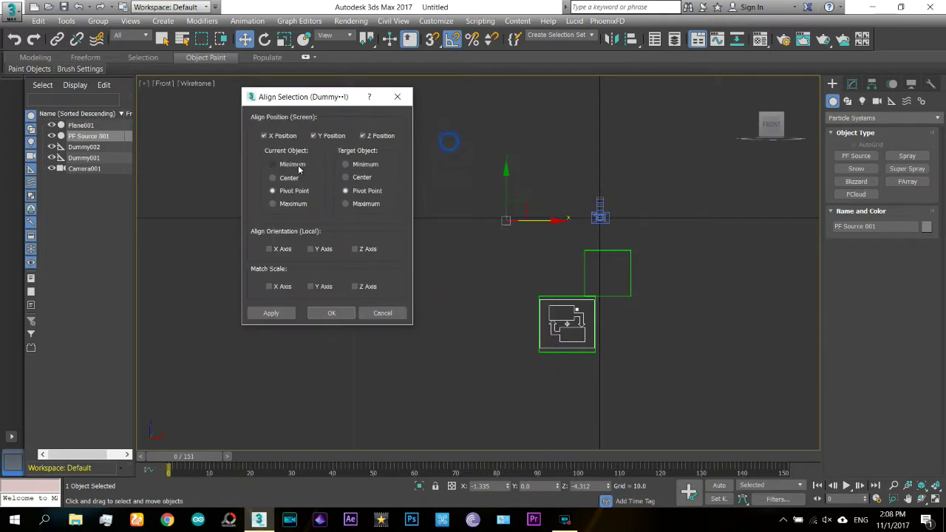
pyautogui.click(294, 177)
pyautogui.click(332, 313)
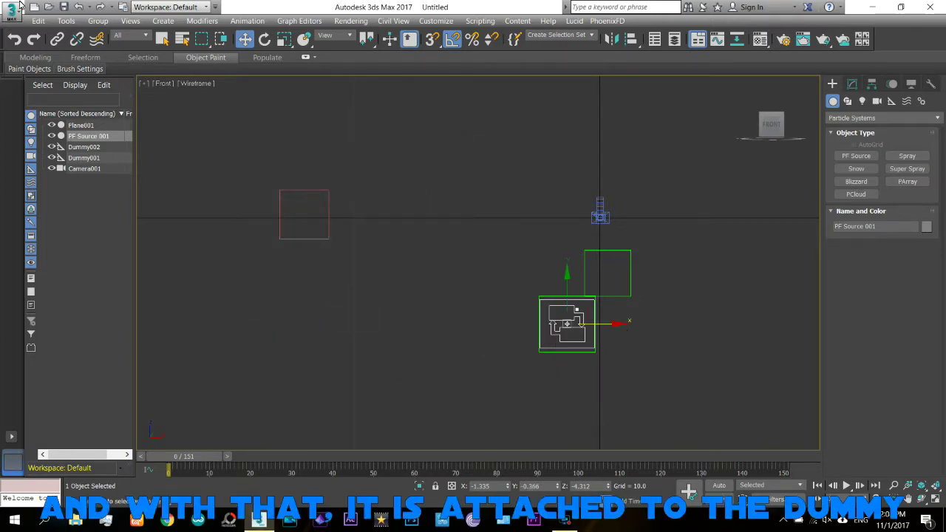
# Step: Link the emitter as a child of Dummy001 and check its motion at frame 30
pyautogui.click(57, 38)
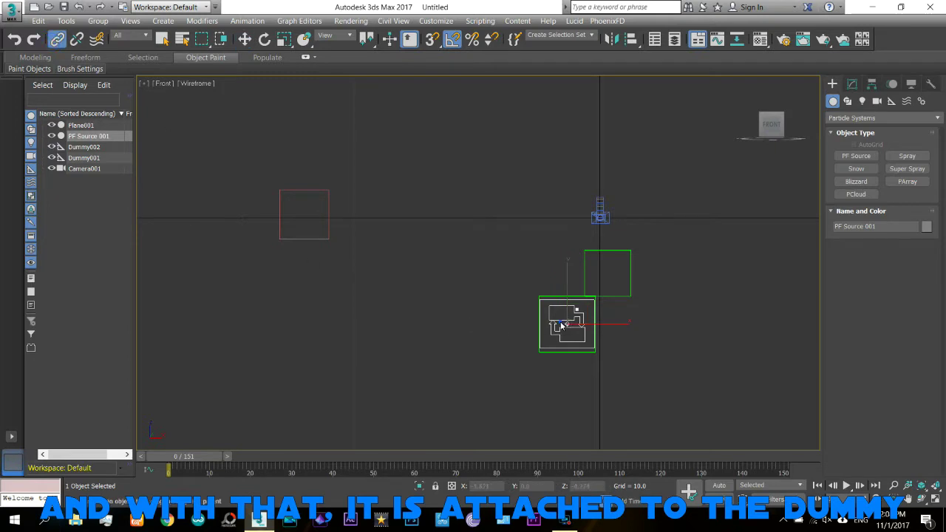
pyautogui.moveTo(551, 301); pyautogui.dragTo(556, 325)
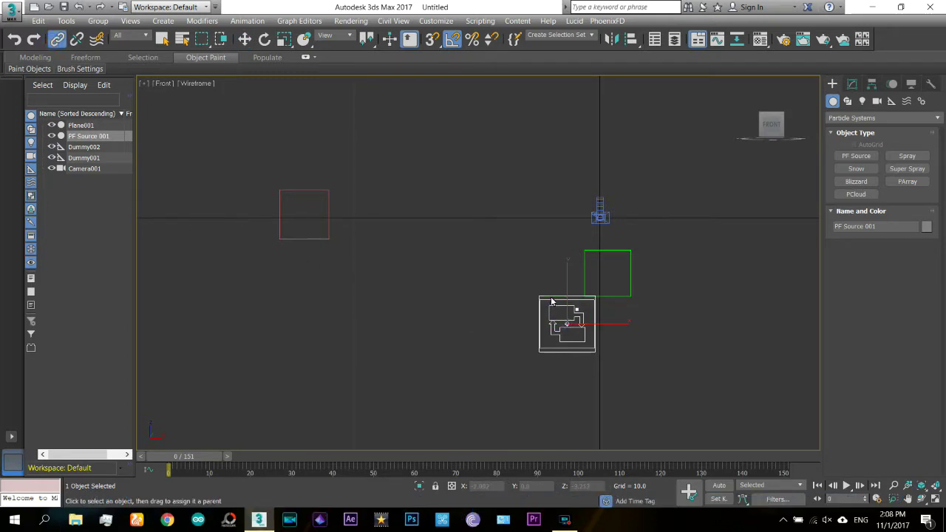
pyautogui.moveTo(190, 461)
pyautogui.mouseDown()
pyautogui.moveTo(399, 464)
pyautogui.moveTo(169, 464)
pyautogui.mouseUp()
pyautogui.press('w')
pyautogui.moveTo(770, 123); pyautogui.dragTo(752, 125)
pyautogui.click(753, 126)
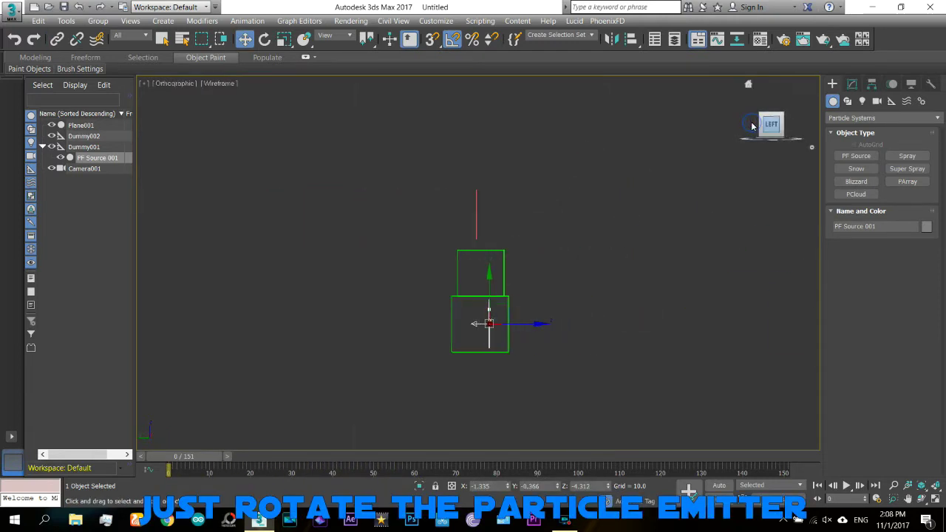
# Step: Rotate PF Source 001 by −110° about Z, then open its Particle View
pyautogui.click(265, 38)
pyautogui.moveTo(513, 289); pyautogui.dragTo(556, 326)
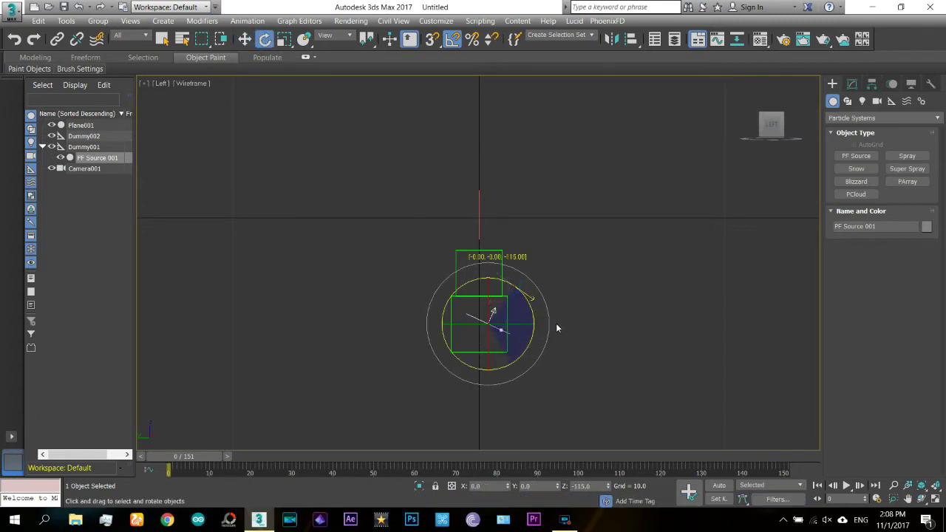
pyautogui.click(921, 499)
pyautogui.moveTo(578, 328); pyautogui.dragTo(450, 270)
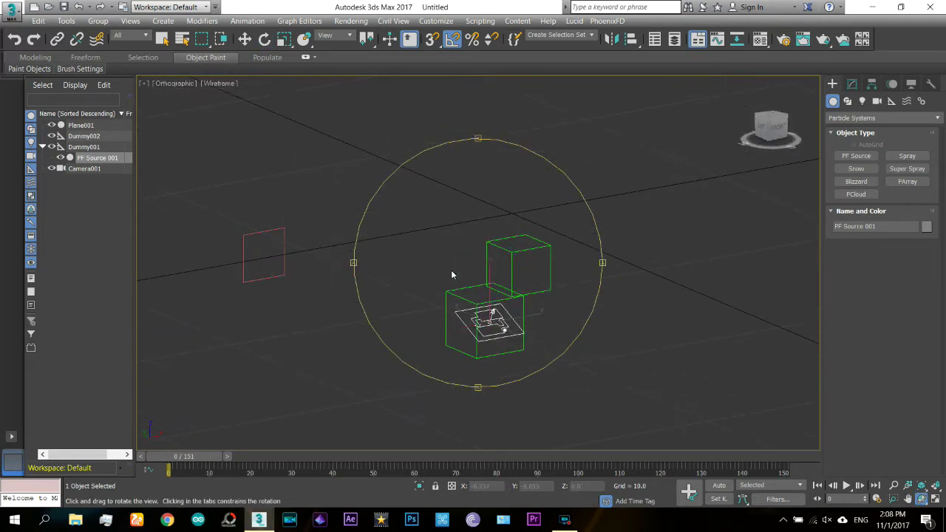
pyautogui.click(853, 84)
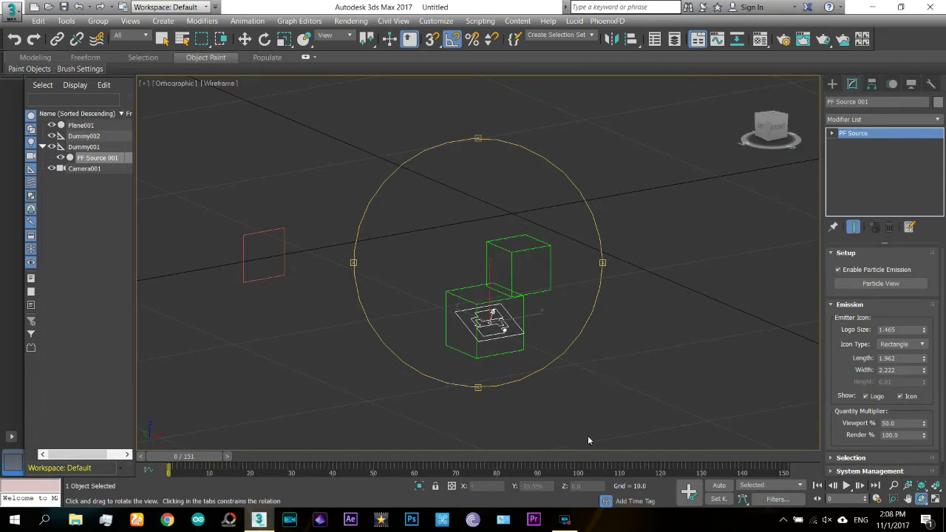
pyautogui.click(879, 291)
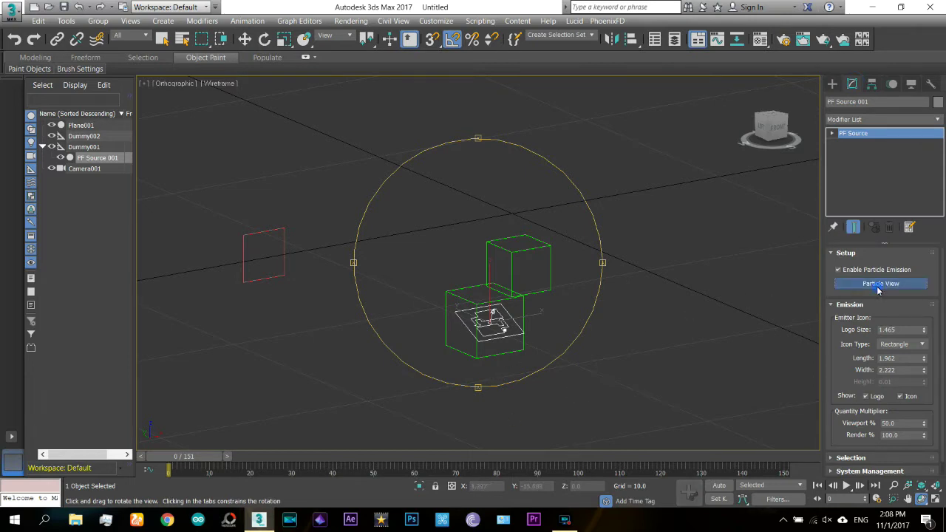
# Step: In Particle View, set Birth 001's Emit Stop to frame 151
pyautogui.moveTo(504, 214); pyautogui.dragTo(613, 170, button='middle')
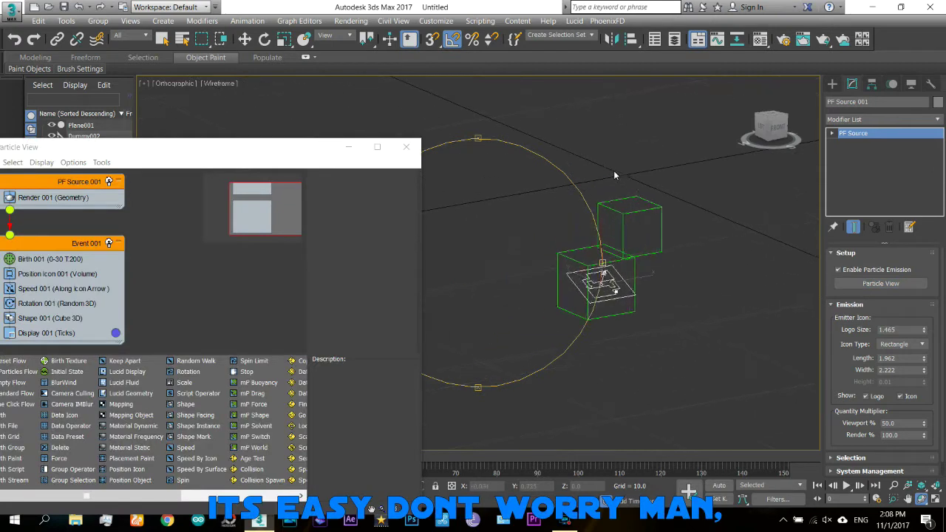
pyautogui.press('e')
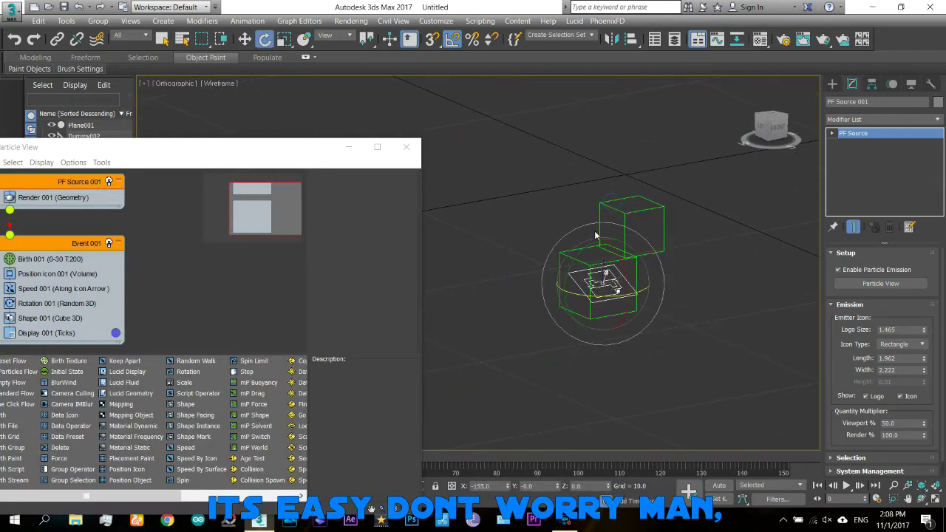
pyautogui.moveTo(539, 196)
pyautogui.mouseDown(button='middle')
pyautogui.moveTo(672, 229)
pyautogui.moveTo(640, 194)
pyautogui.mouseUp(button='middle')
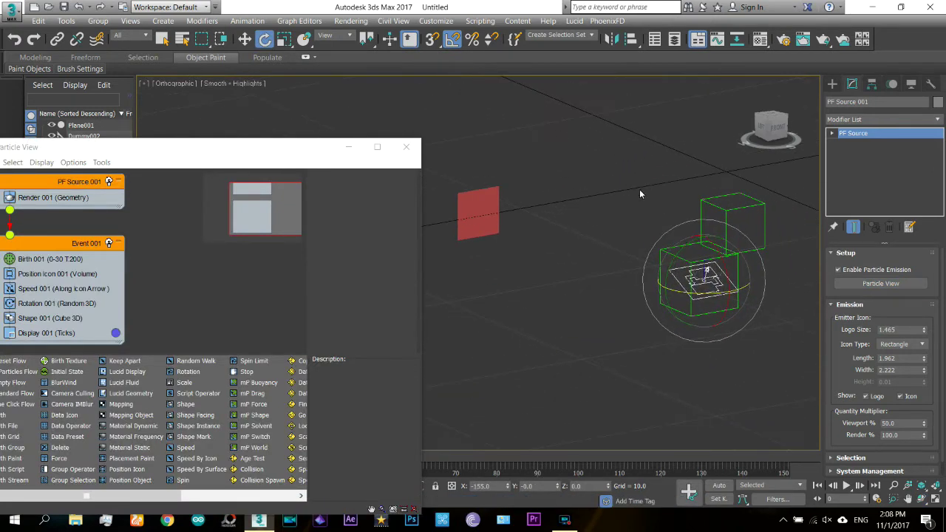
pyautogui.moveTo(268, 153)
pyautogui.mouseDown()
pyautogui.moveTo(263, 92)
pyautogui.moveTo(299, 74)
pyautogui.mouseUp()
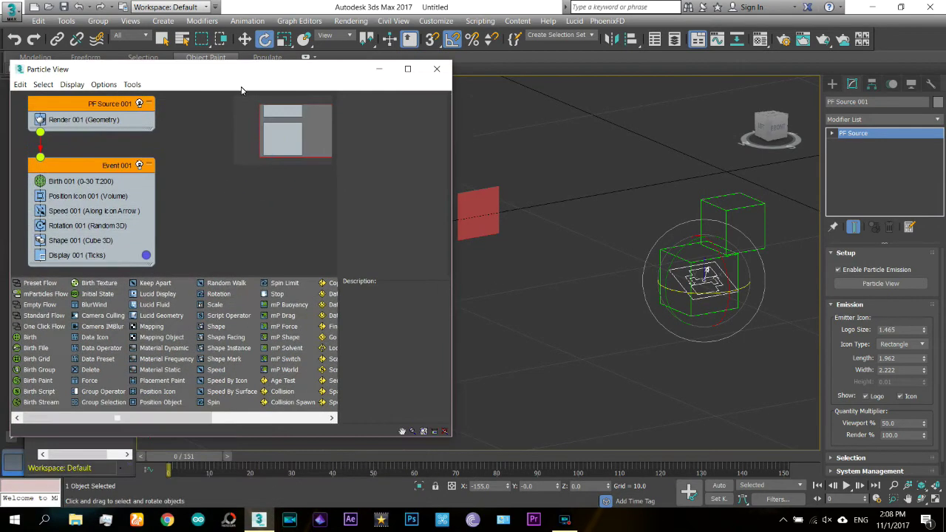
pyautogui.click(111, 184)
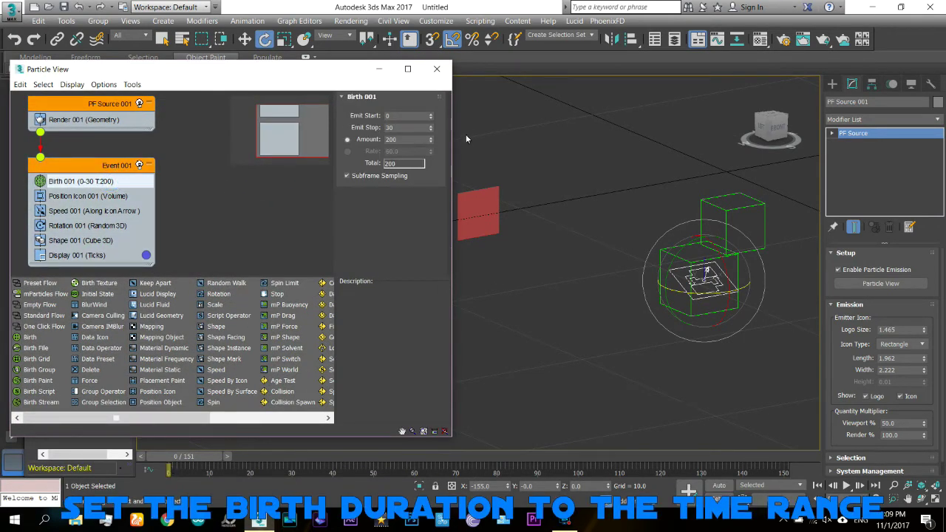
pyautogui.click(414, 129)
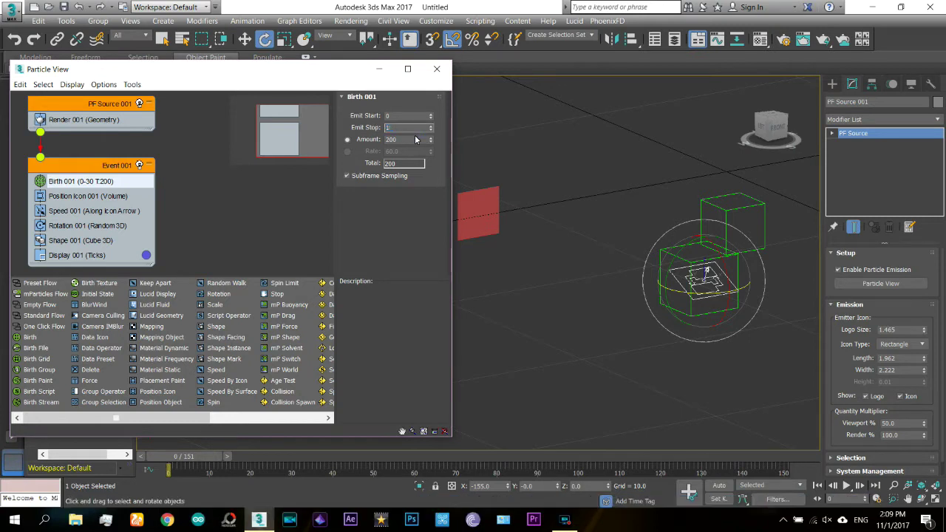
pyautogui.write('151')
pyautogui.click(372, 201)
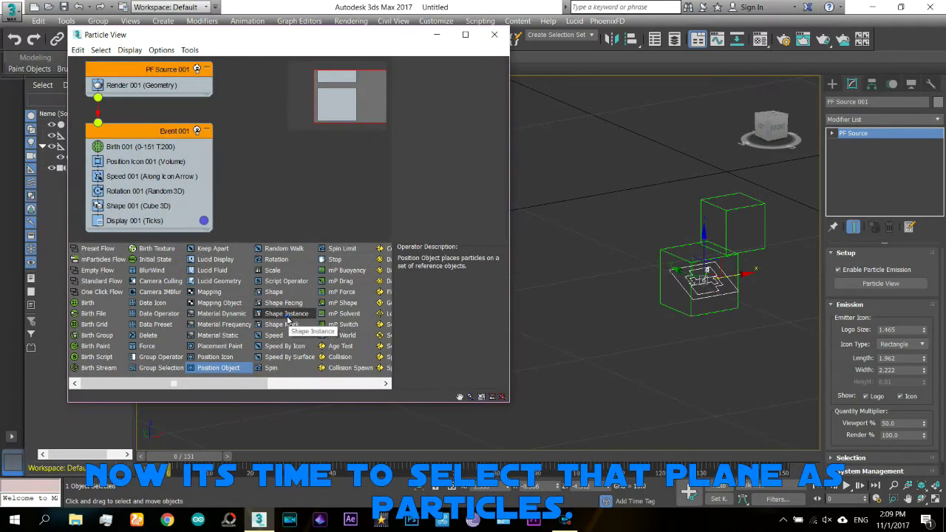
# Step: Add a Shape Instance operator using Plane001, with Animated Shape synced by Particle Age
pyautogui.click(286, 314)
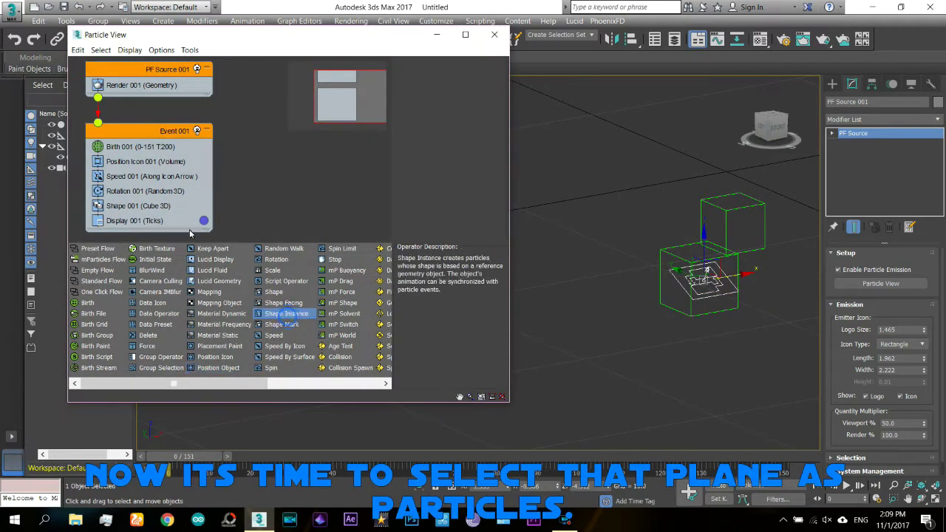
pyautogui.moveTo(172, 194); pyautogui.dragTo(174, 195)
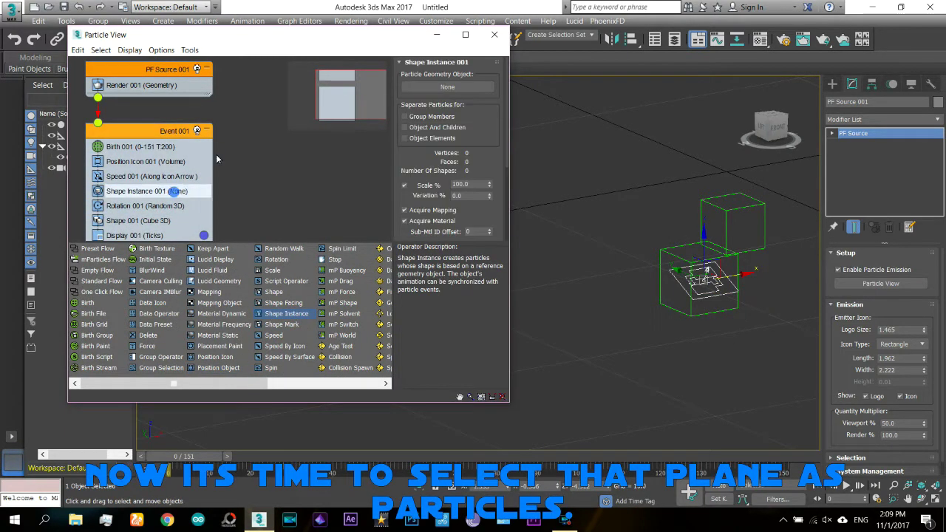
pyautogui.moveTo(382, 41); pyautogui.dragTo(231, 107)
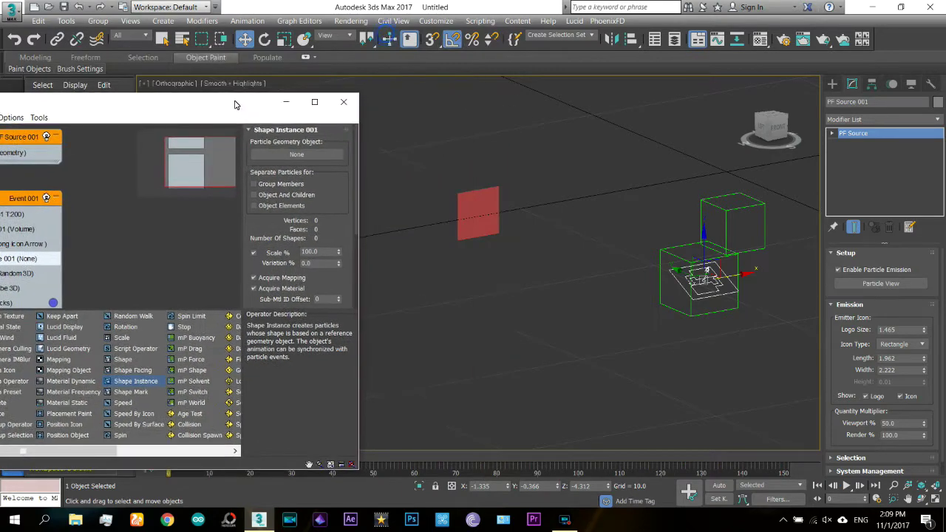
pyautogui.click(288, 155)
pyautogui.click(466, 225)
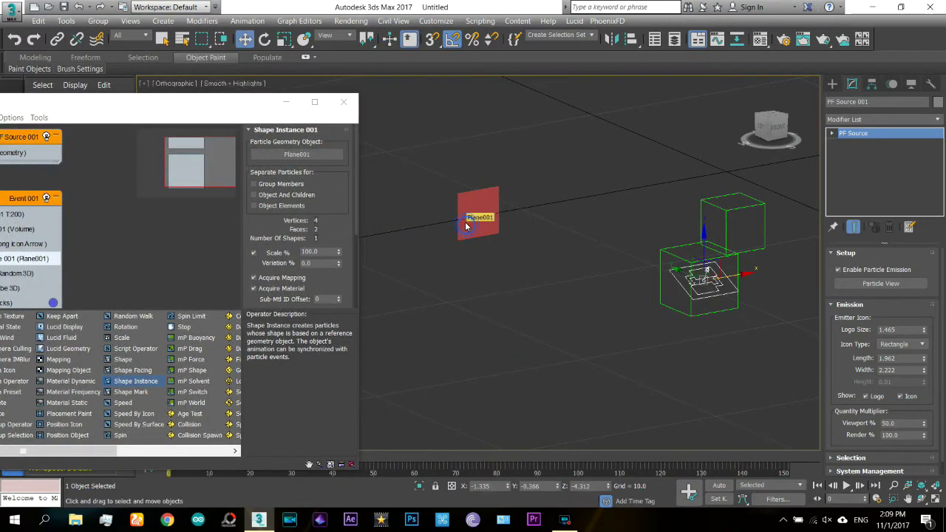
pyautogui.scroll(-3, 267, 231)
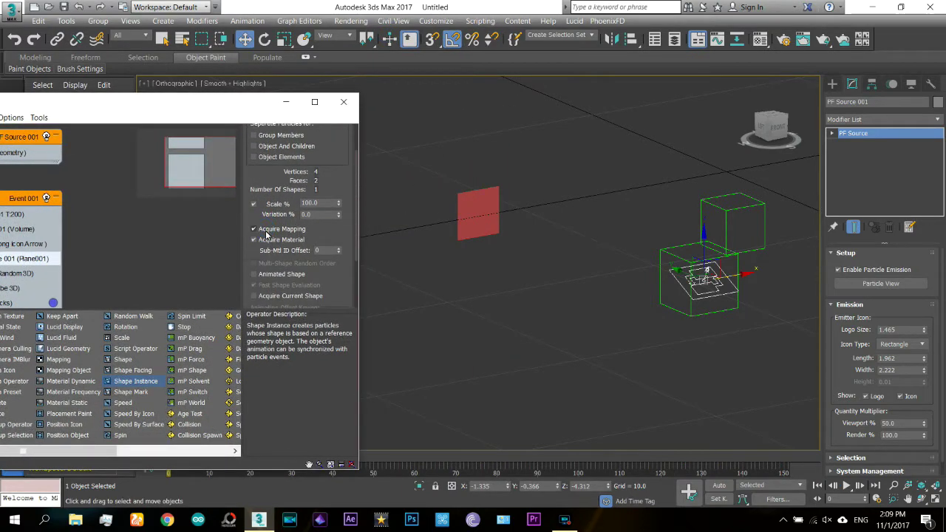
pyautogui.scroll(-2, 255, 259)
pyautogui.scroll(-2, 258, 245)
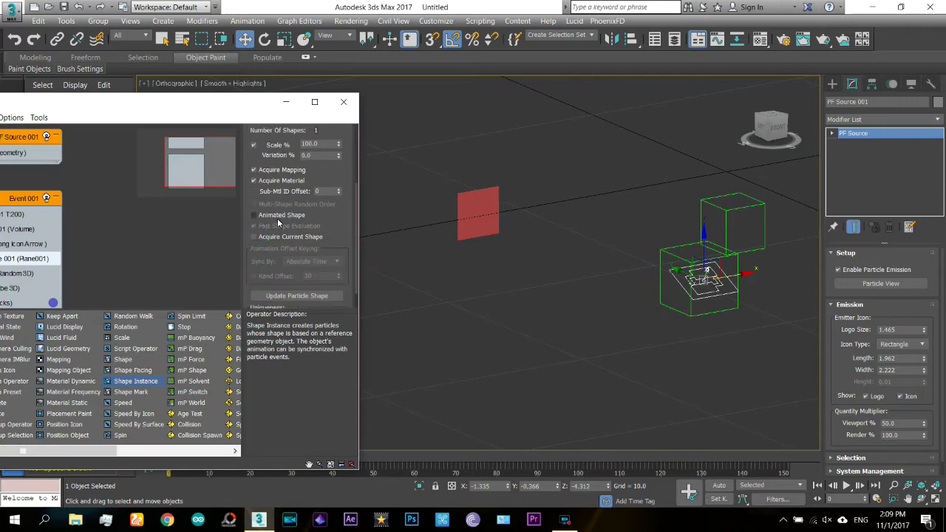
pyautogui.click(278, 215)
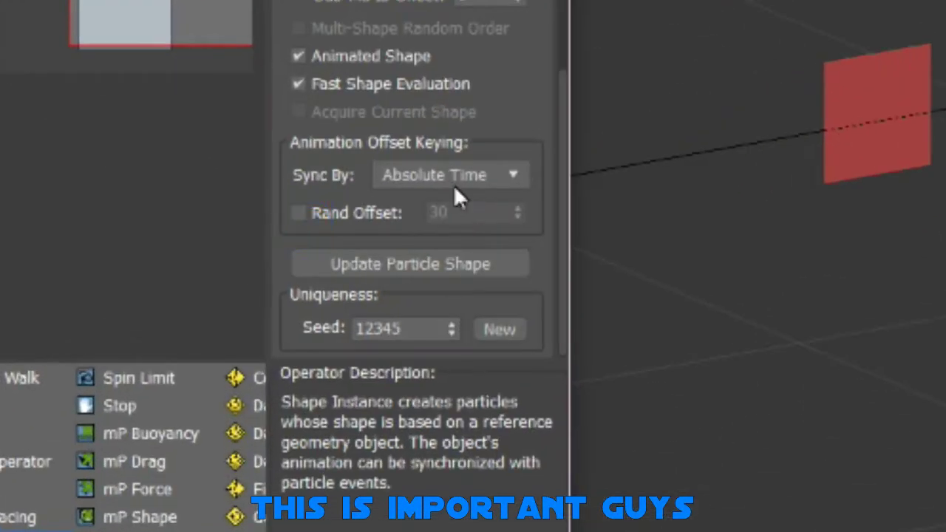
pyautogui.click(314, 263)
pyautogui.click(441, 229)
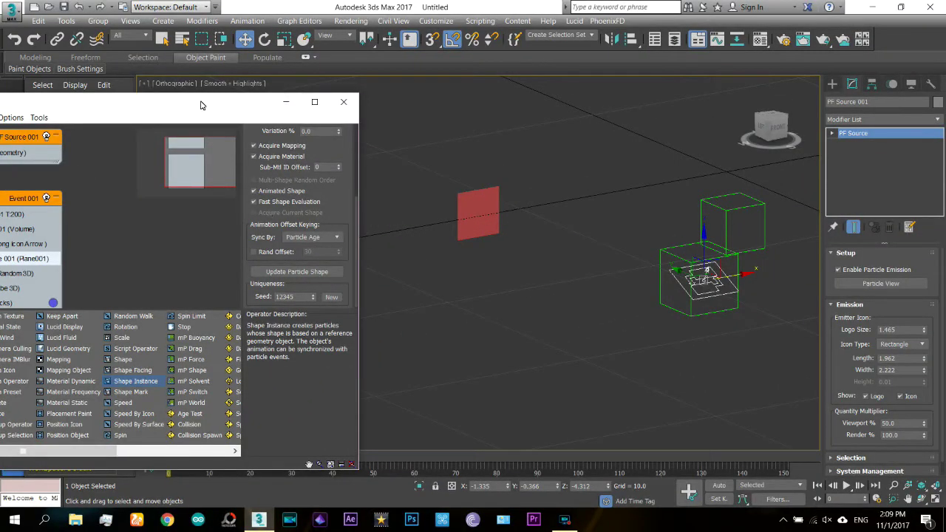
# Step: Set Event 001's display type and selected display to Geometry
pyautogui.moveTo(206, 103); pyautogui.dragTo(352, 66)
pyautogui.moveTo(234, 220); pyautogui.dragTo(249, 173, button='middle')
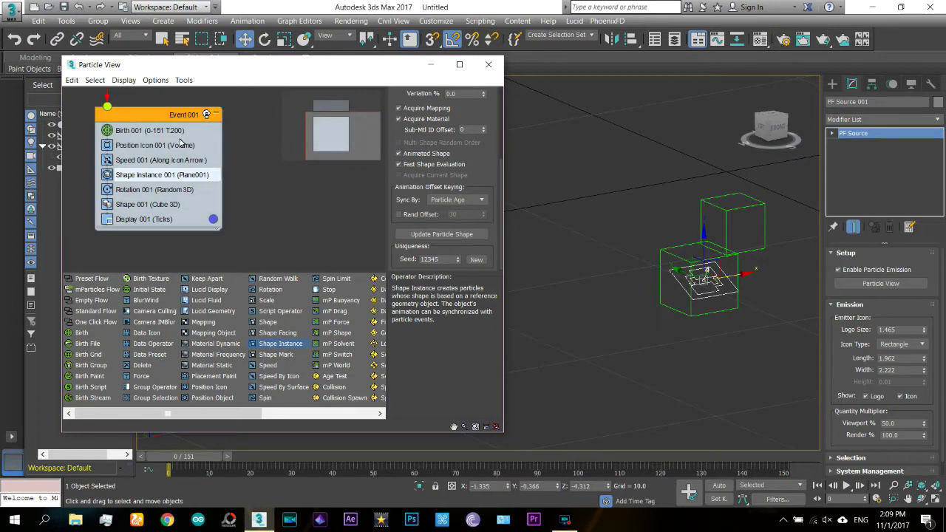
pyautogui.click(163, 221)
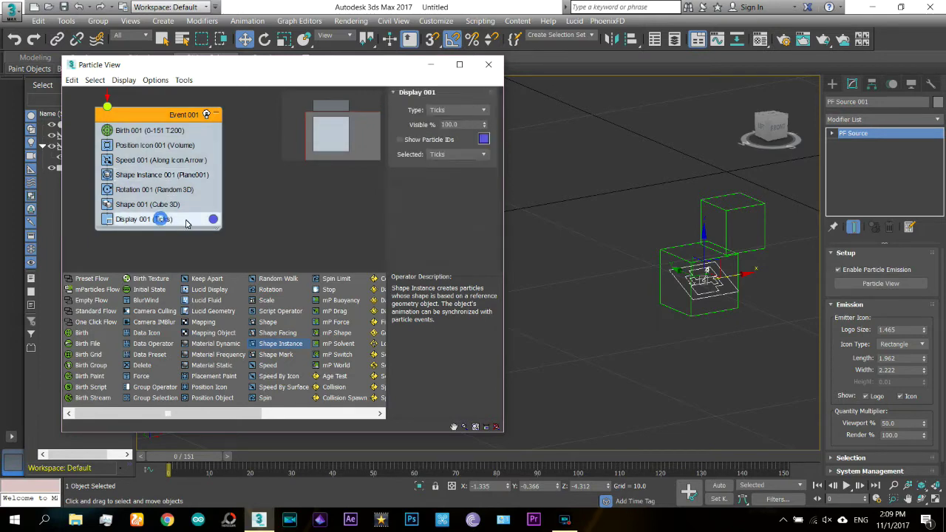
pyautogui.click(466, 111)
pyautogui.click(446, 168)
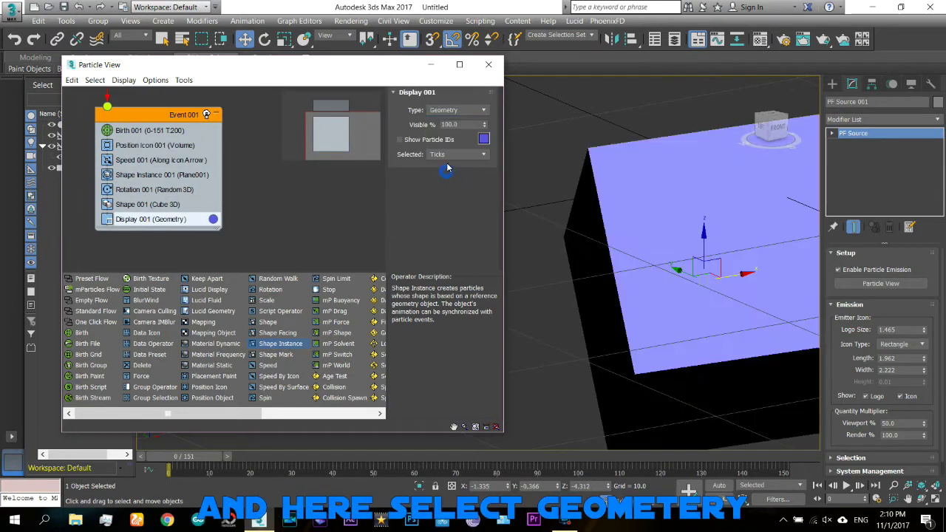
pyautogui.click(450, 156)
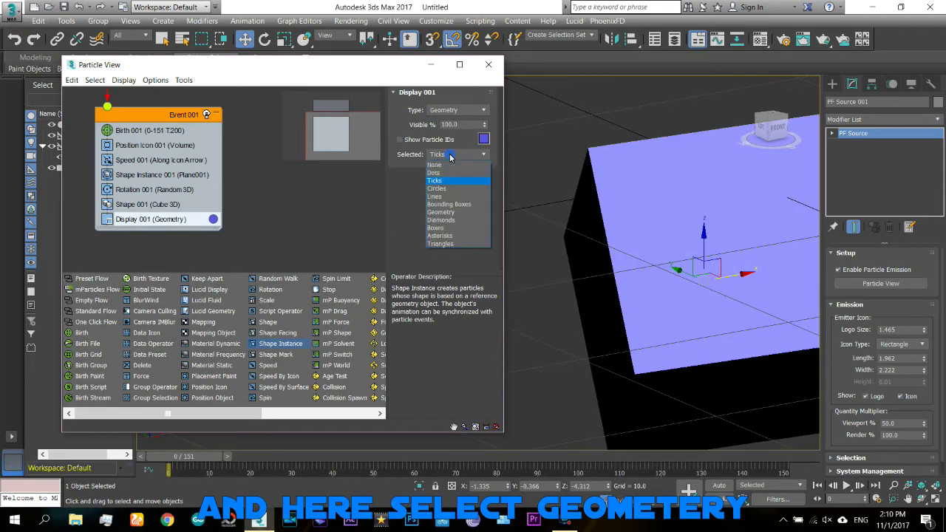
pyautogui.click(444, 212)
# Step: Disable the Shape 001 cube operator and check the particles at frame 27
pyautogui.click(144, 205)
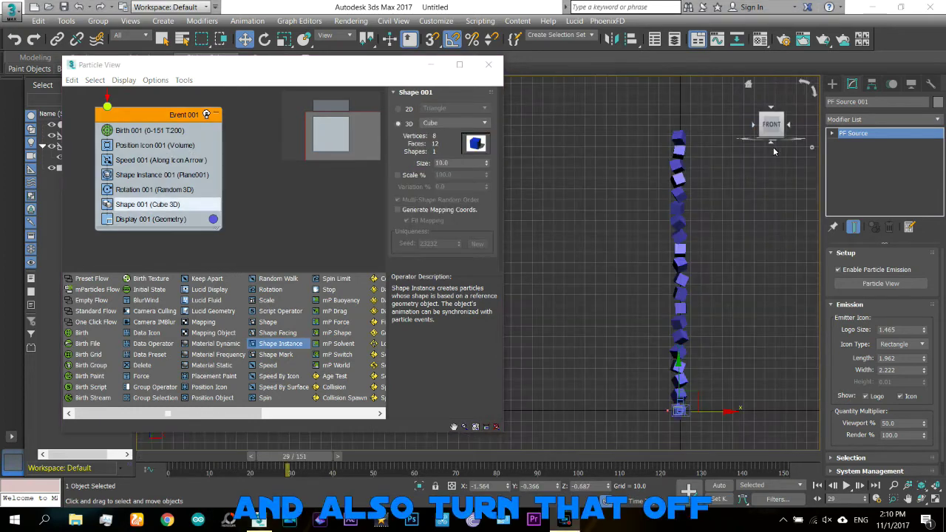
pyautogui.click(108, 206)
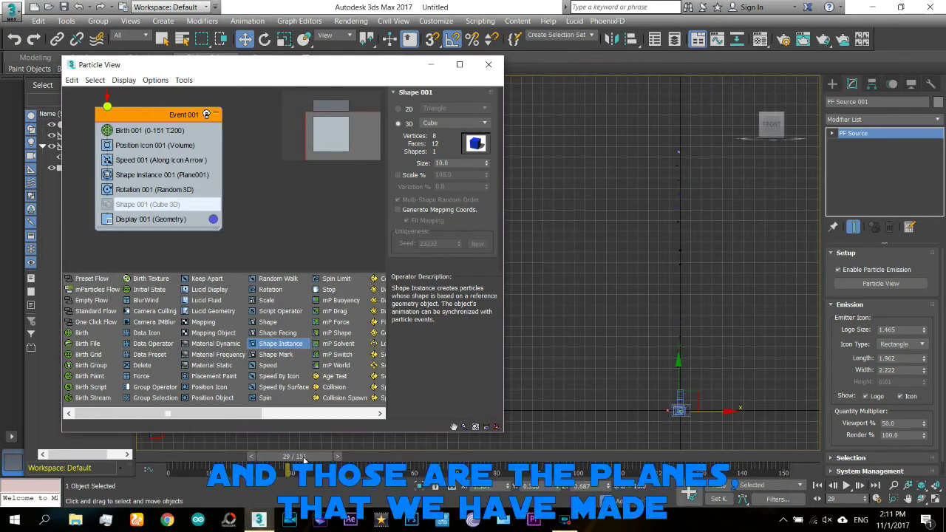
pyautogui.moveTo(304, 459); pyautogui.dragTo(301, 459)
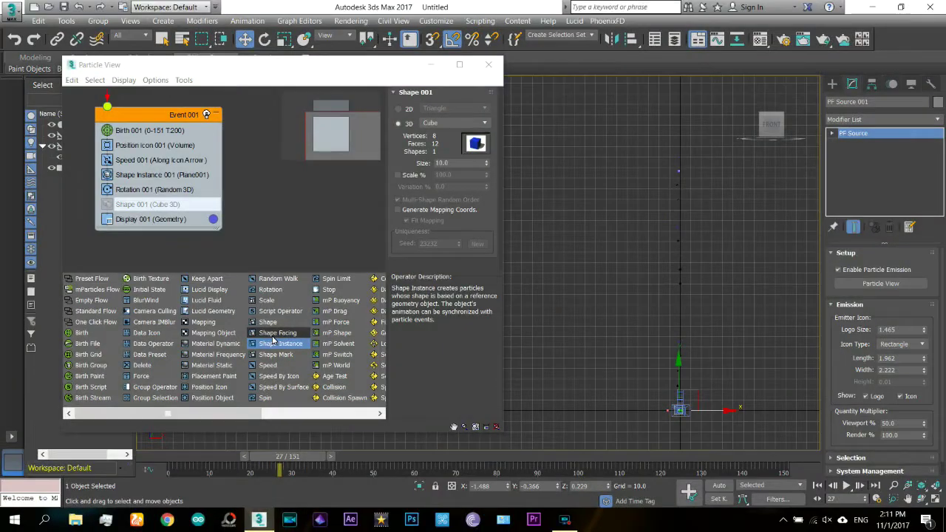
# Step: Add a Shape Facing operator looking at Camera001 and preview the particles
pyautogui.moveTo(274, 333); pyautogui.dragTo(169, 206)
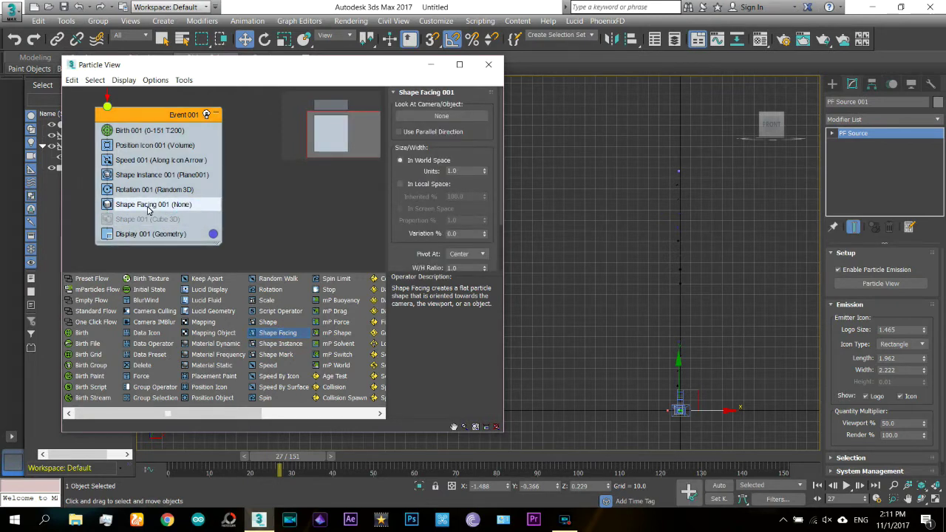
pyautogui.click(460, 117)
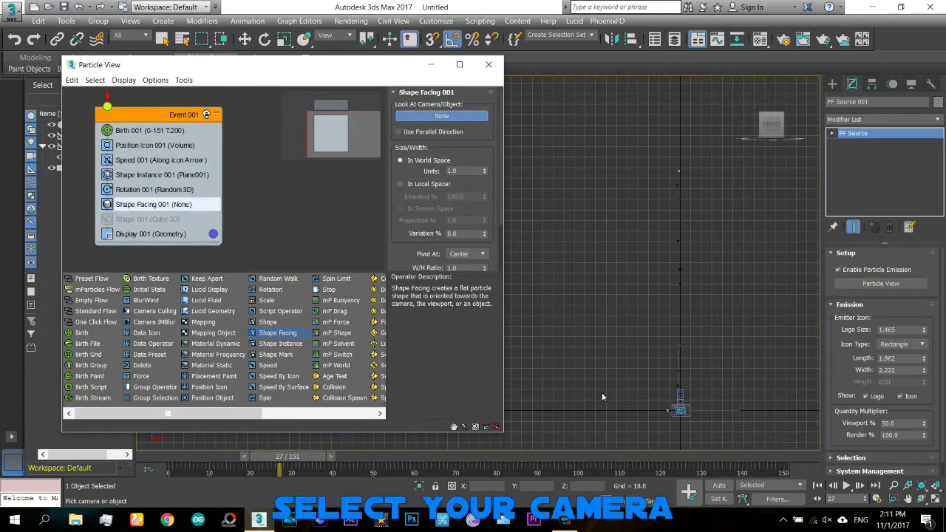
pyautogui.click(687, 418)
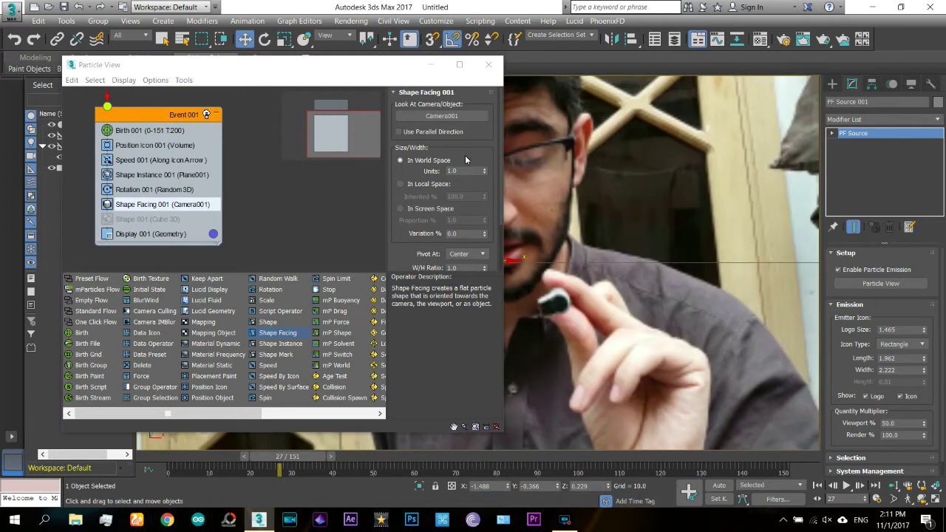
pyautogui.moveTo(414, 65); pyautogui.dragTo(317, 58)
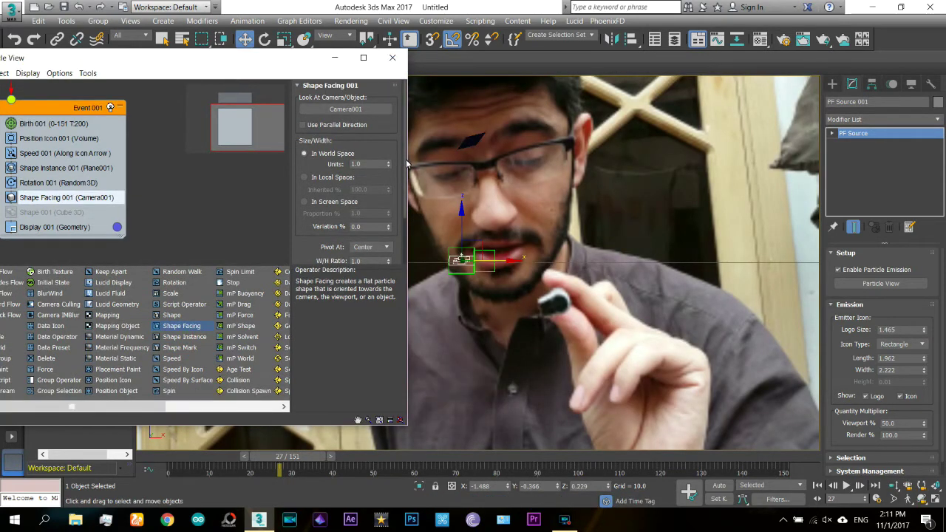
pyautogui.moveTo(408, 167); pyautogui.dragTo(237, 159)
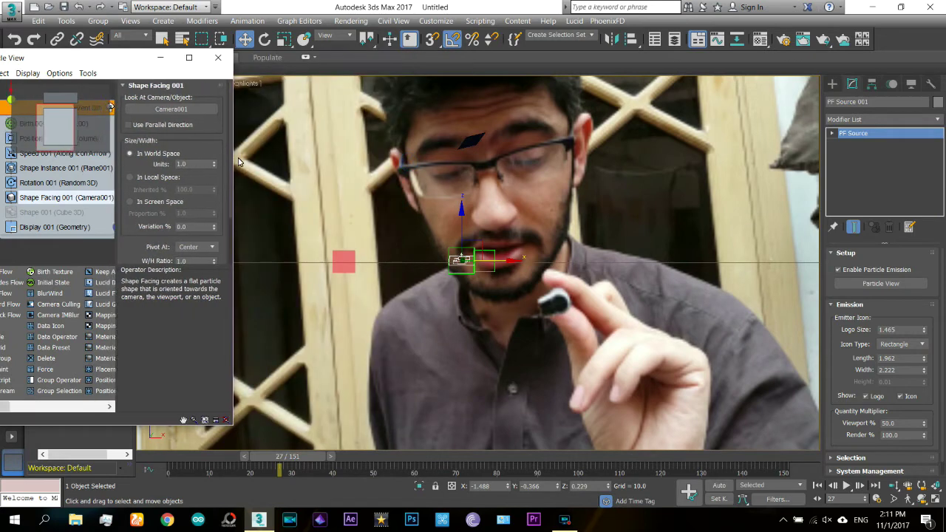
pyautogui.moveTo(216, 461); pyautogui.dragTo(294, 472)
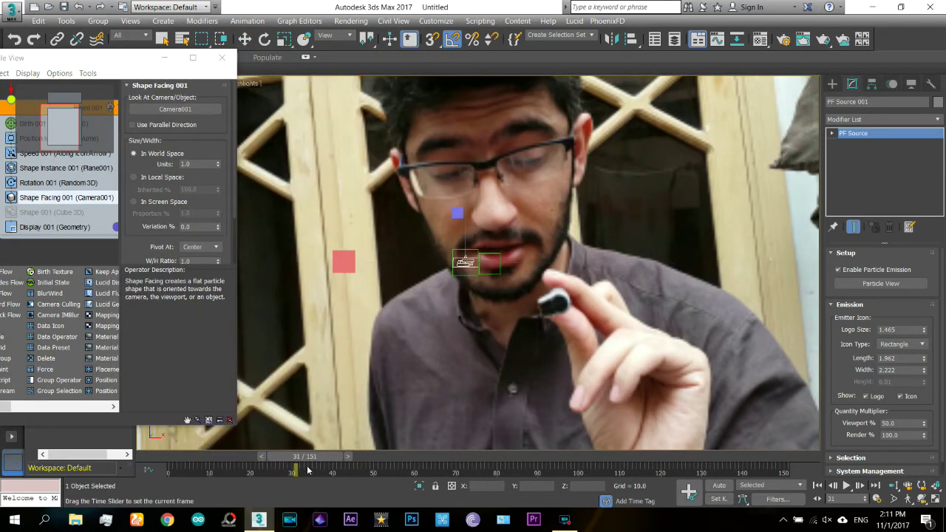
pyautogui.click(344, 261)
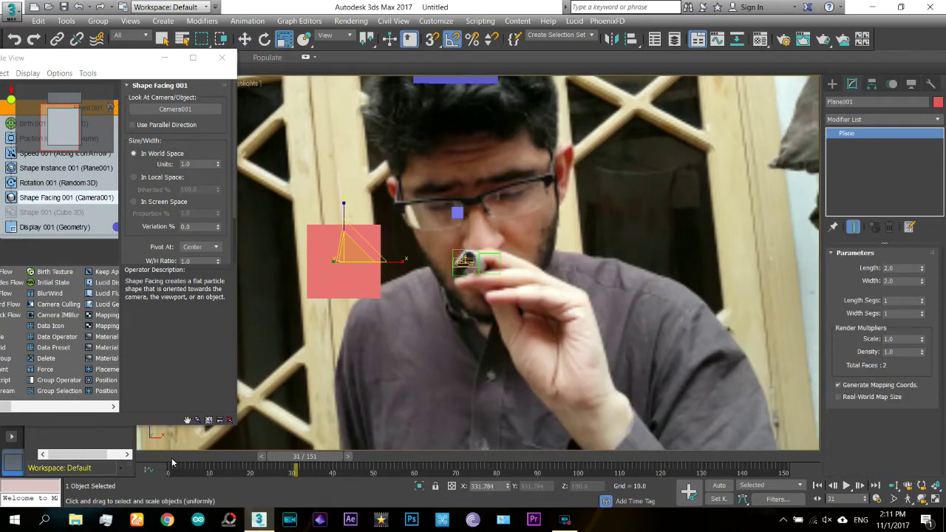
pyautogui.moveTo(174, 463); pyautogui.dragTo(279, 464)
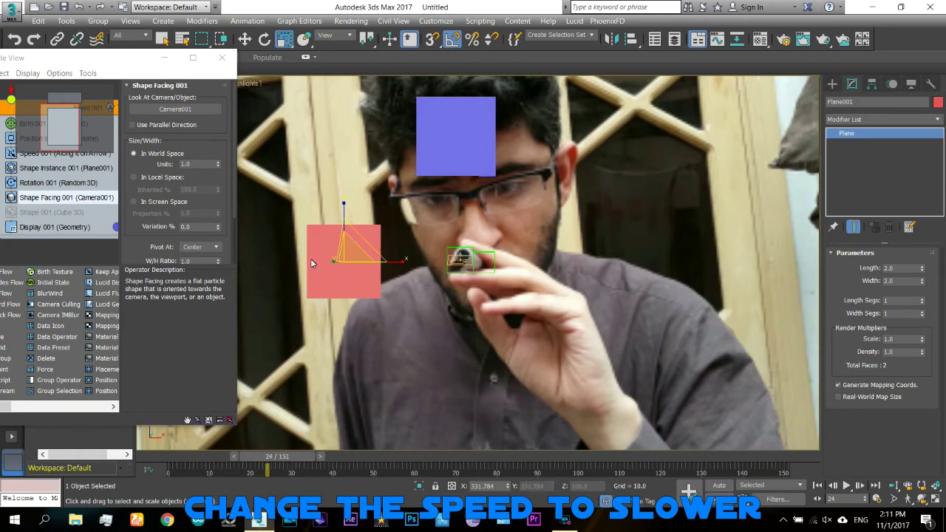
# Step: Set Speed 001 to 4 and minimize Particle View
pyautogui.moveTo(115, 65); pyautogui.dragTo(267, 63)
pyautogui.moveTo(214, 210); pyautogui.dragTo(192, 231, button='middle')
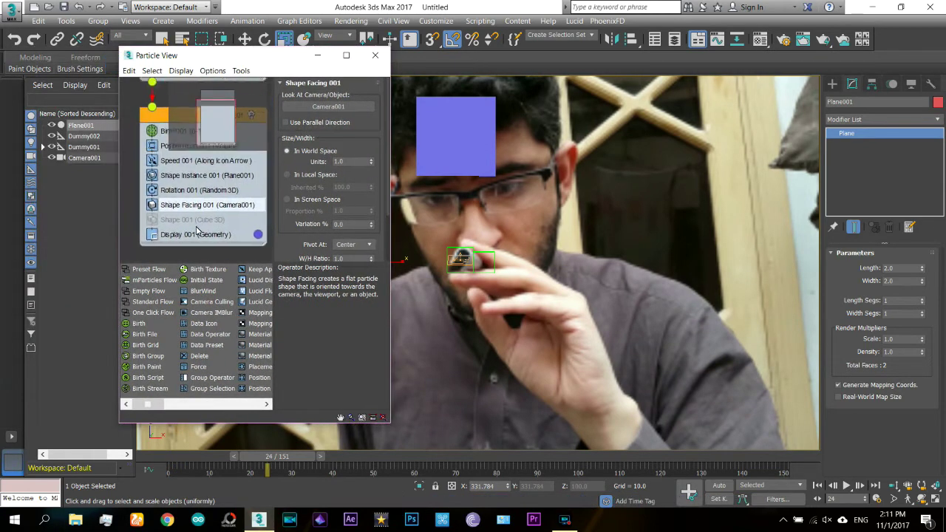
pyautogui.click(206, 181)
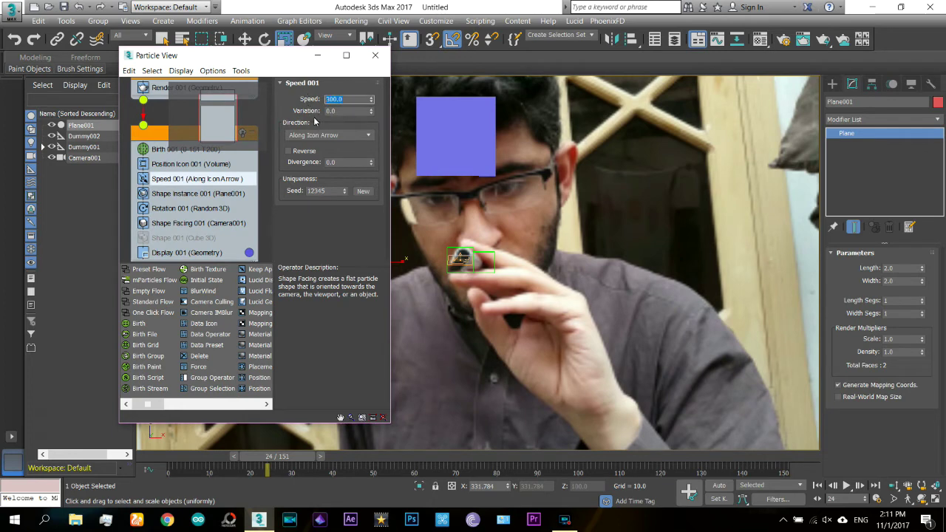
pyautogui.write('4')
pyautogui.press('Return')
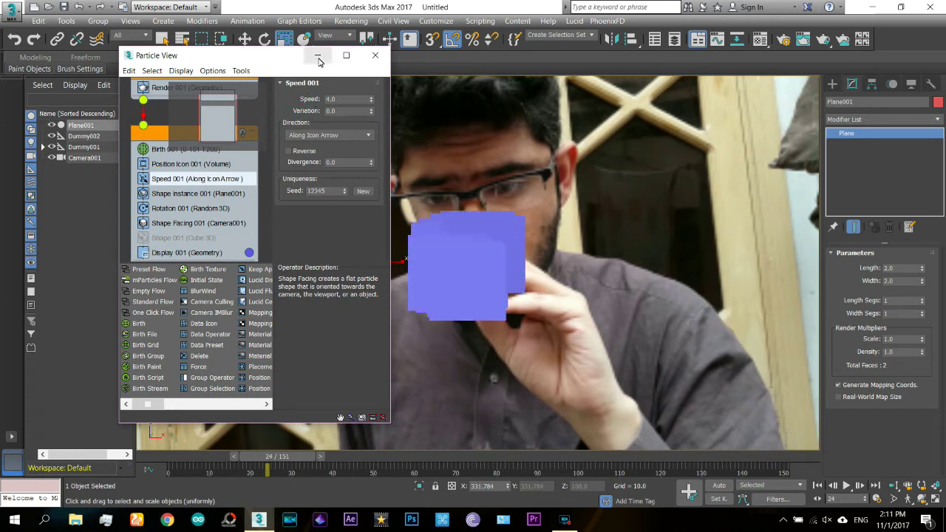
pyautogui.click(318, 57)
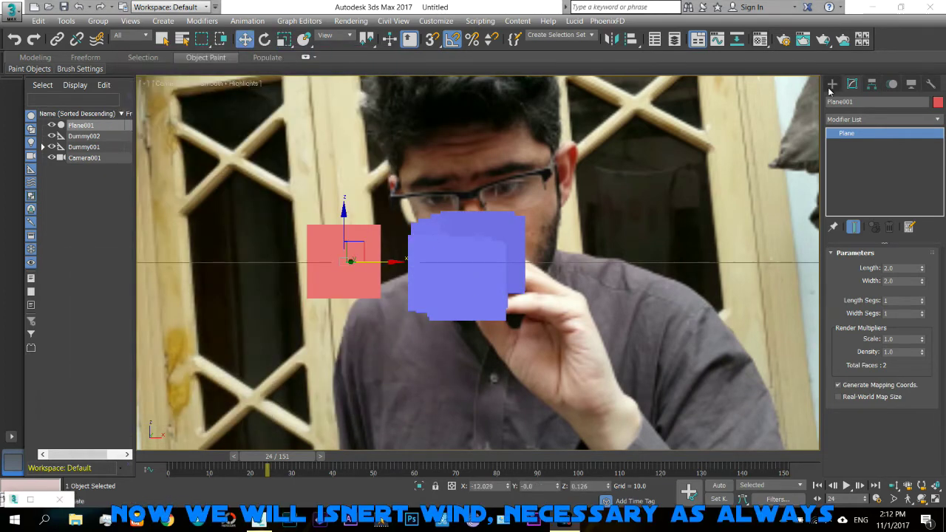
# Step: Create a Wind001 force in the Perspective view, then switch to the Left view
pyautogui.click(833, 84)
pyautogui.click(906, 101)
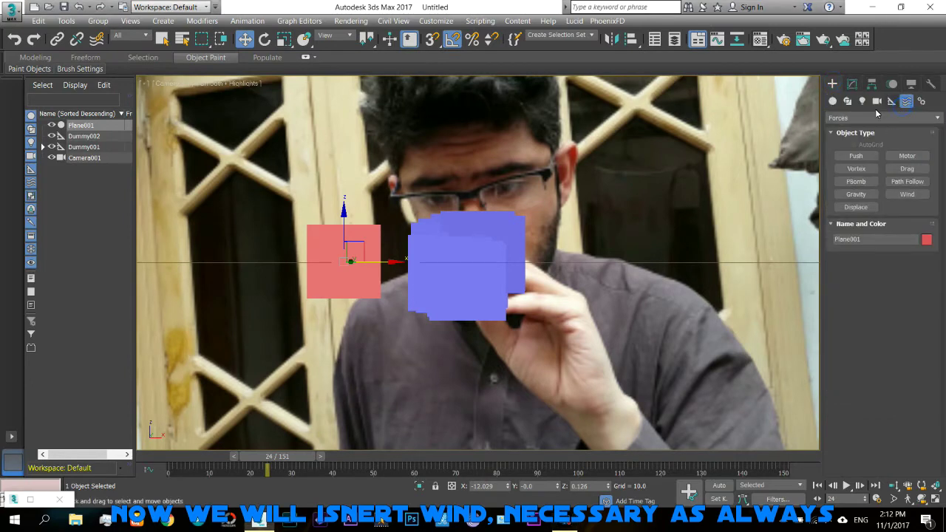
pyautogui.click(911, 195)
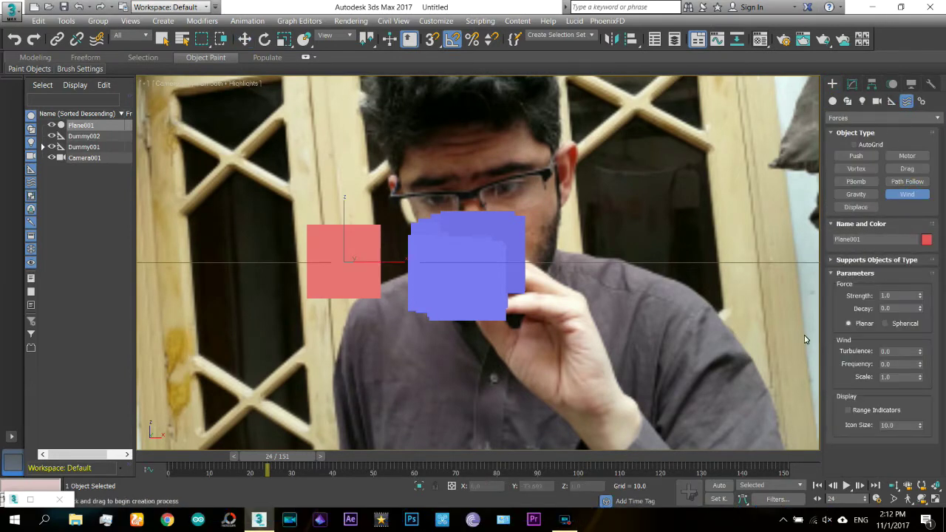
pyautogui.press('p')
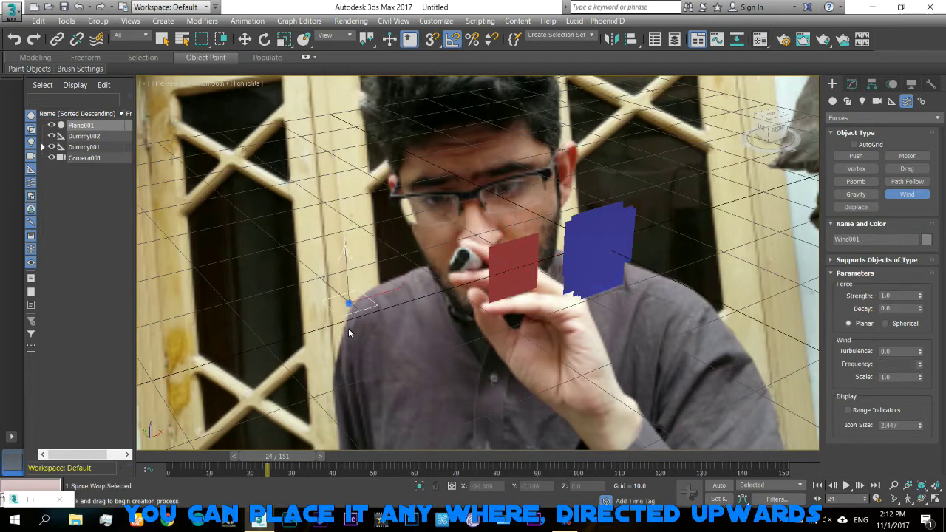
pyautogui.moveTo(349, 303); pyautogui.dragTo(355, 391)
pyautogui.press('w')
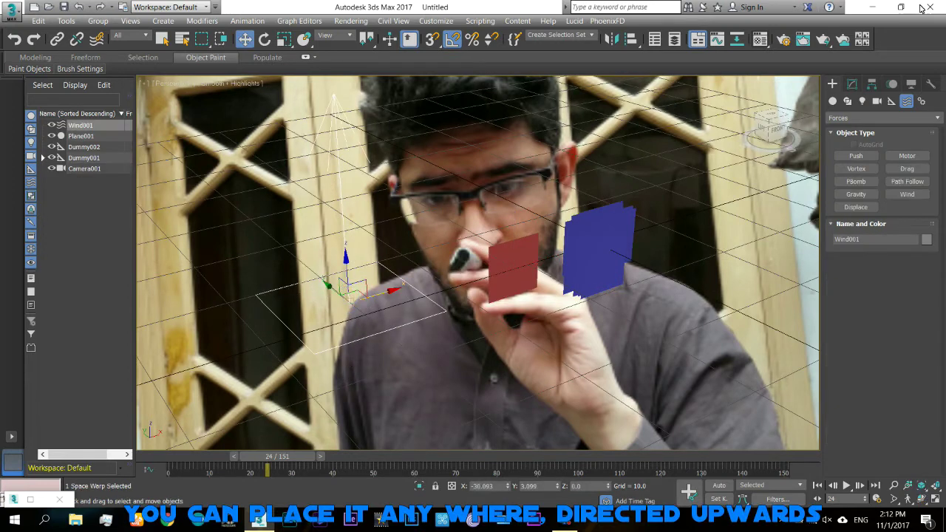
pyautogui.click(852, 84)
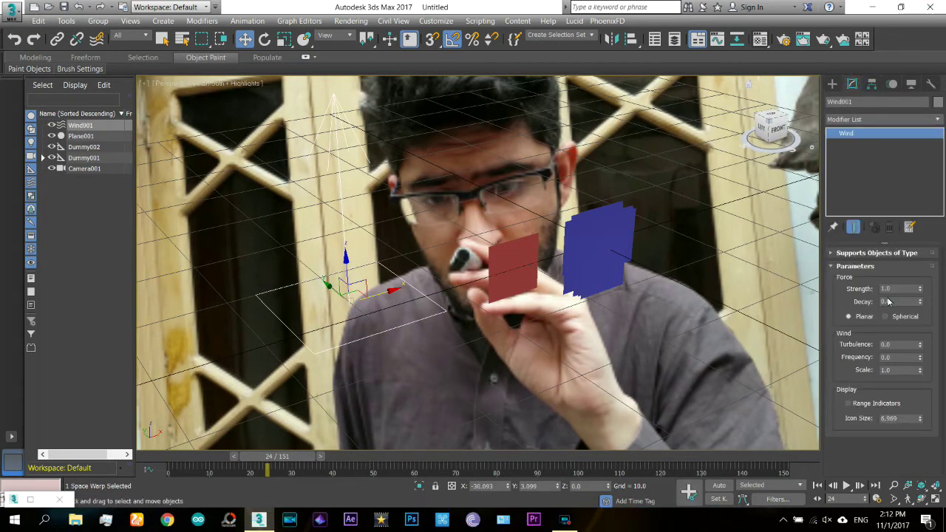
pyautogui.press('l')
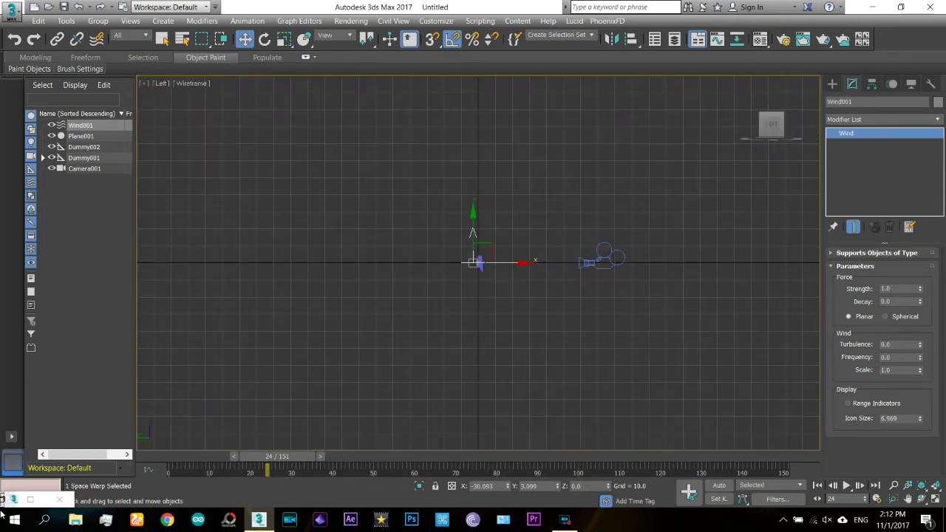
# Step: Add a Force operator to Event 001 that uses Wind001
pyautogui.press('6')
pyautogui.moveTo(93, 367)
pyautogui.mouseDown()
pyautogui.moveTo(106, 230)
pyautogui.moveTo(97, 235)
pyautogui.mouseUp()
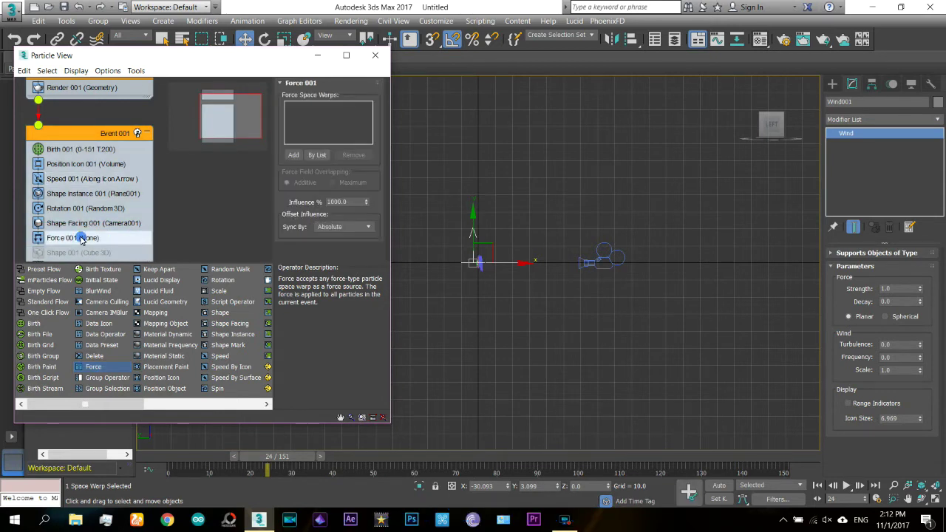
pyautogui.click(294, 154)
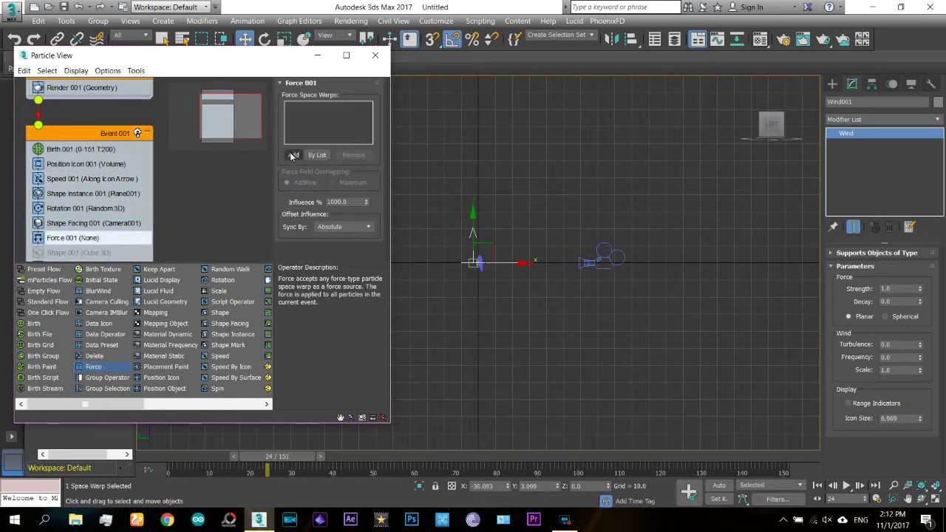
pyautogui.click(474, 235)
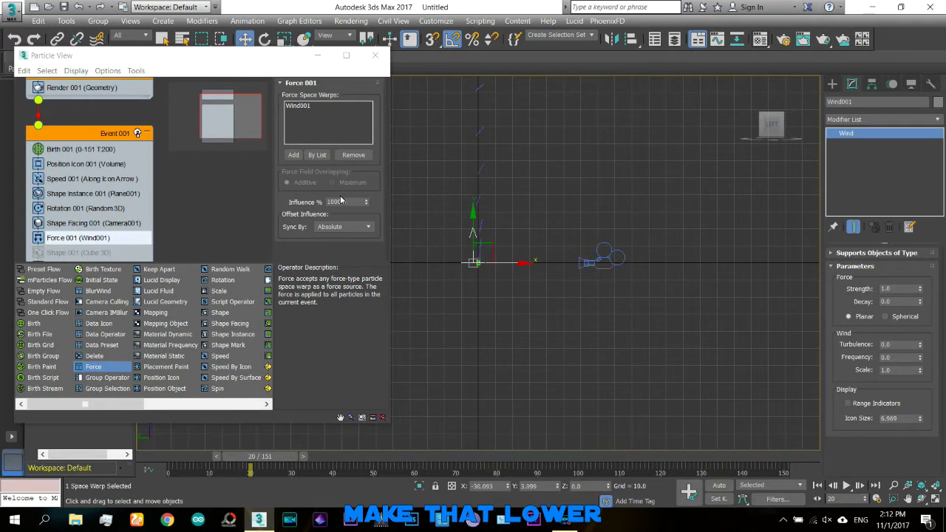
pyautogui.moveTo(341, 201); pyautogui.dragTo(337, 205)
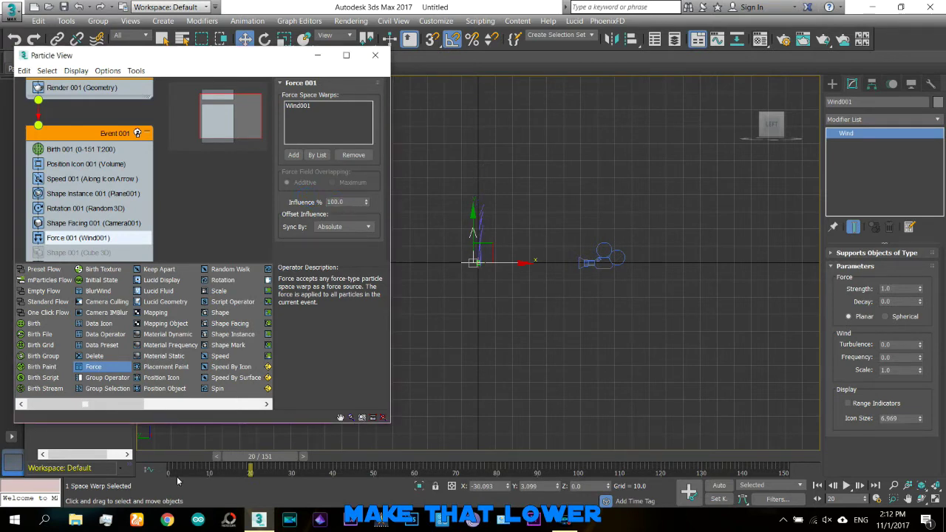
pyautogui.moveTo(170, 457); pyautogui.dragTo(499, 456)
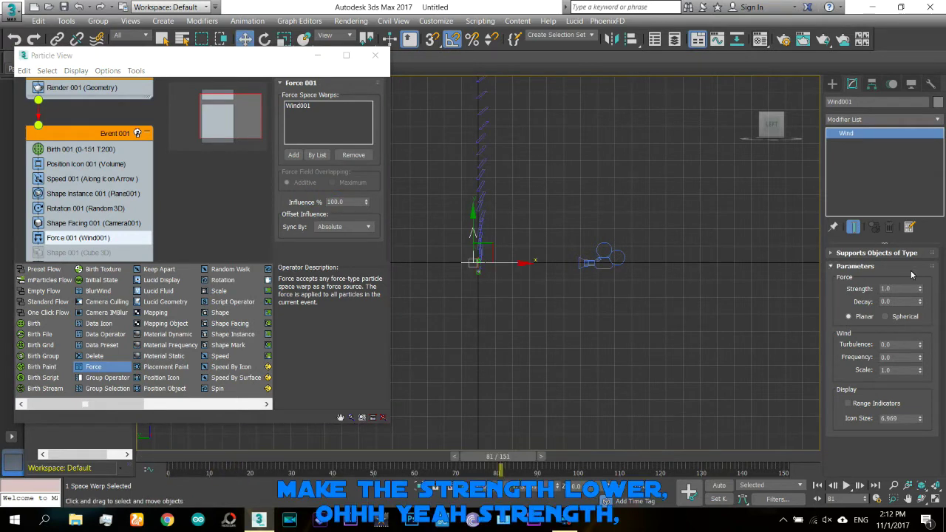
# Step: Lower Wind001's strength to 0.12, play the animation to check, and close Particle View
pyautogui.moveTo(920, 292); pyautogui.dragTo(927, 336)
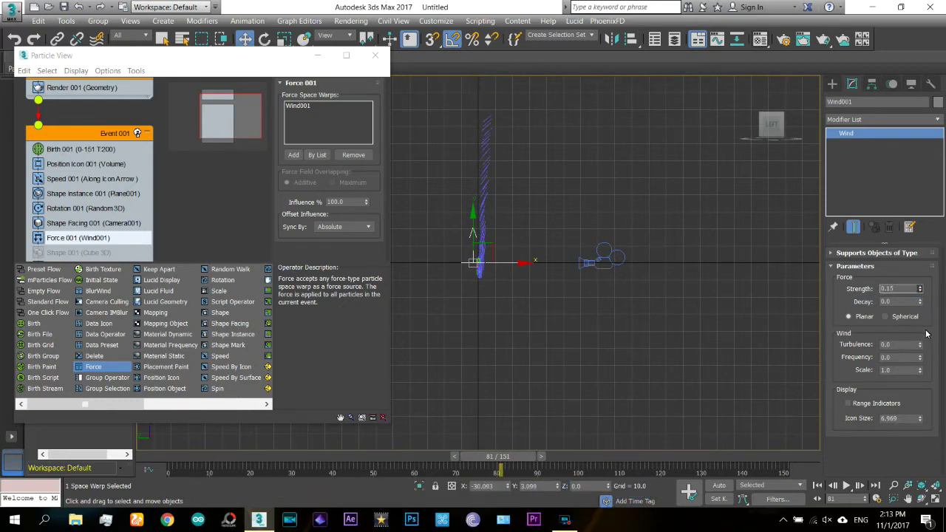
pyautogui.write('0.12')
pyautogui.moveTo(164, 457); pyautogui.dragTo(190, 457)
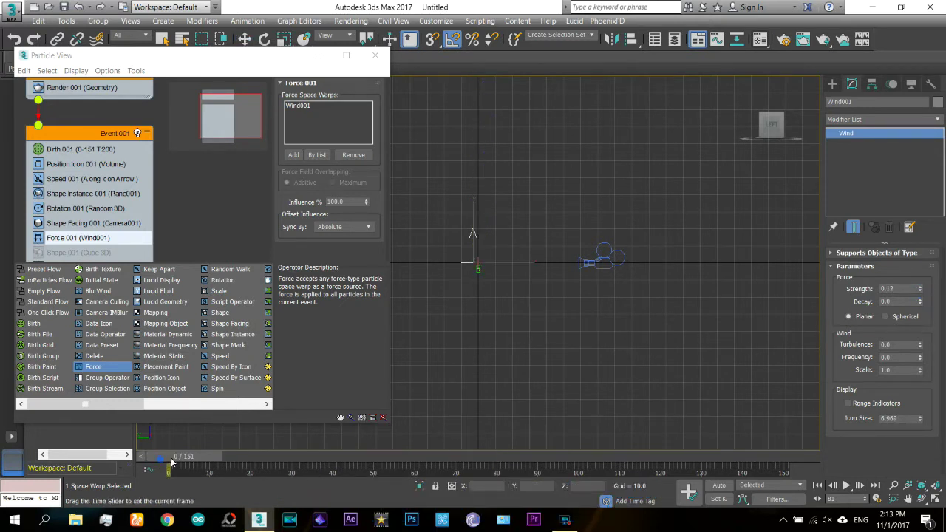
pyautogui.click(845, 485)
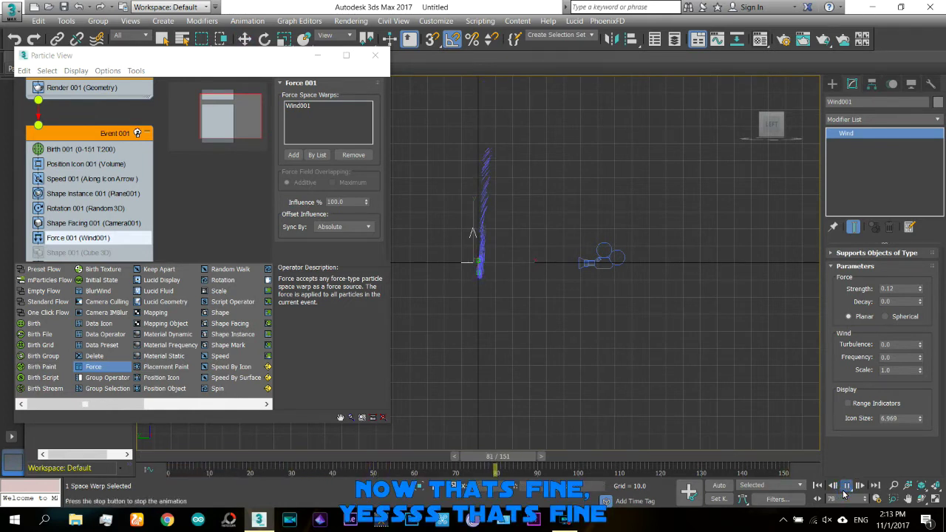
pyautogui.press('w')
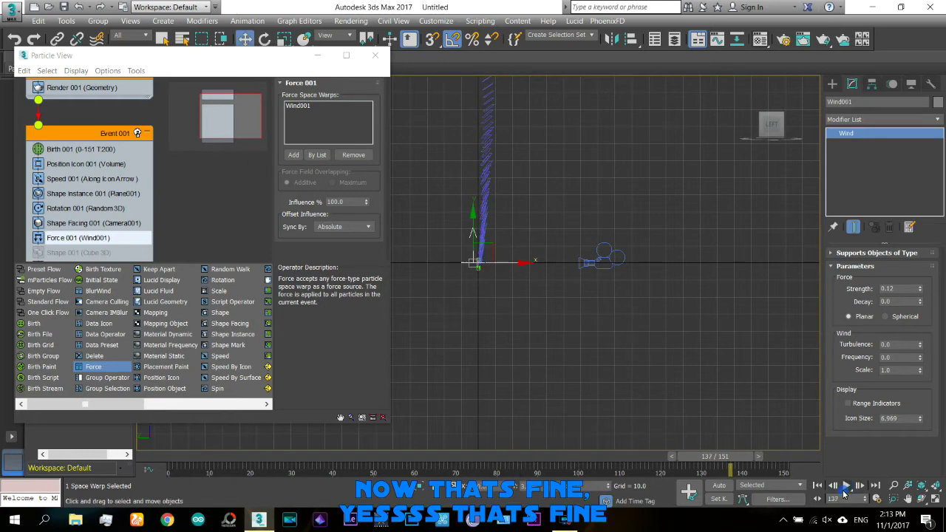
pyautogui.click(847, 485)
pyautogui.press('c')
pyautogui.click(317, 55)
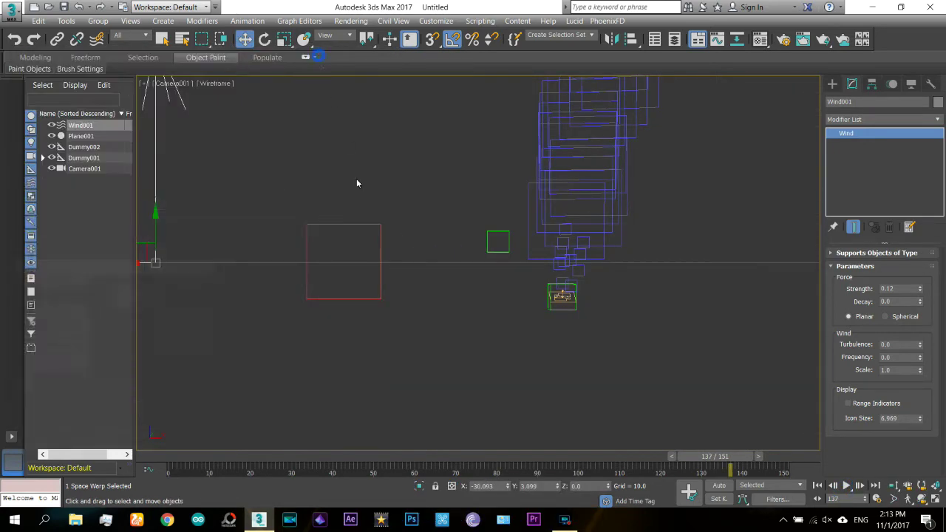
# Step: Select Plane001, turn on Auto Key, and set a key at frame 20
pyautogui.moveTo(318, 199); pyautogui.dragTo(346, 241)
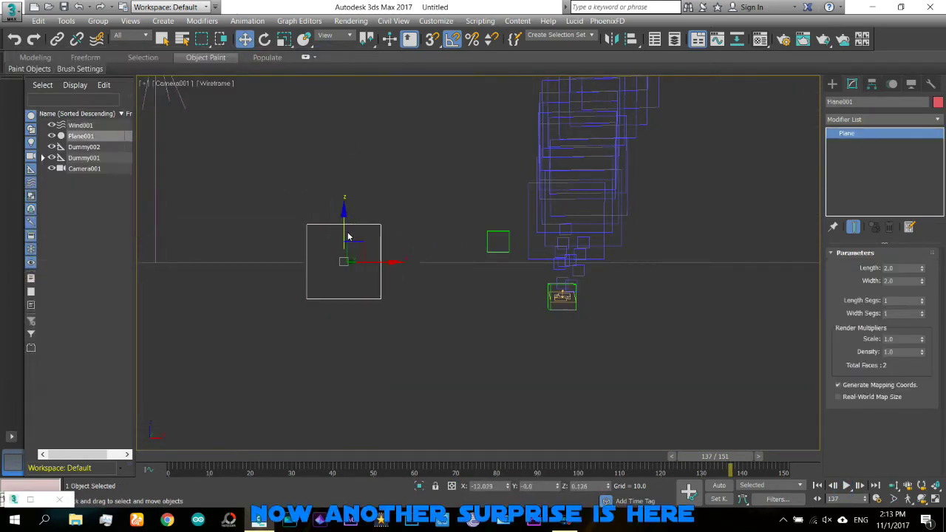
pyautogui.click(170, 456)
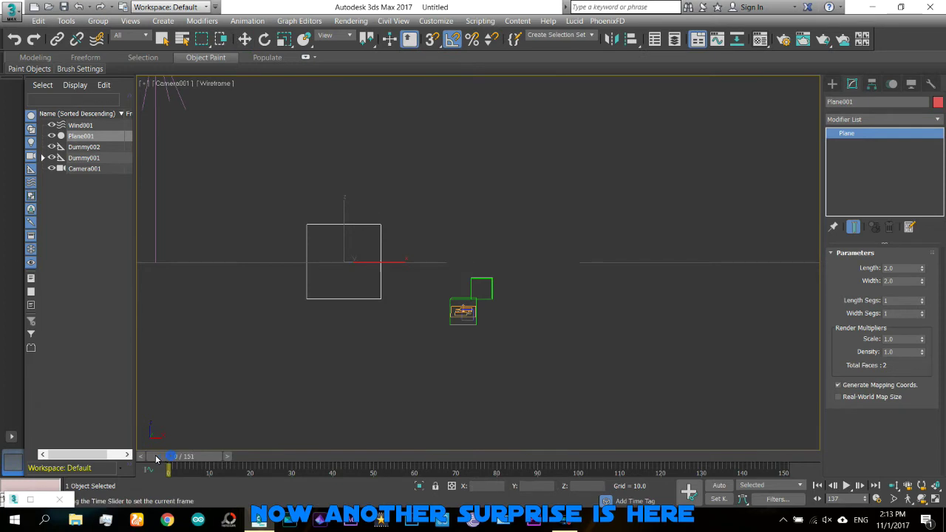
pyautogui.click(720, 486)
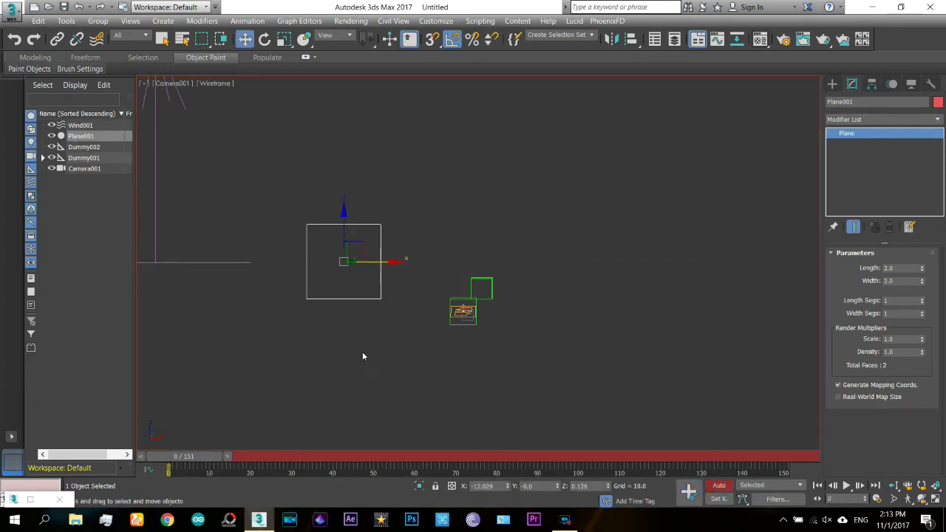
pyautogui.moveTo(198, 456); pyautogui.dragTo(273, 464)
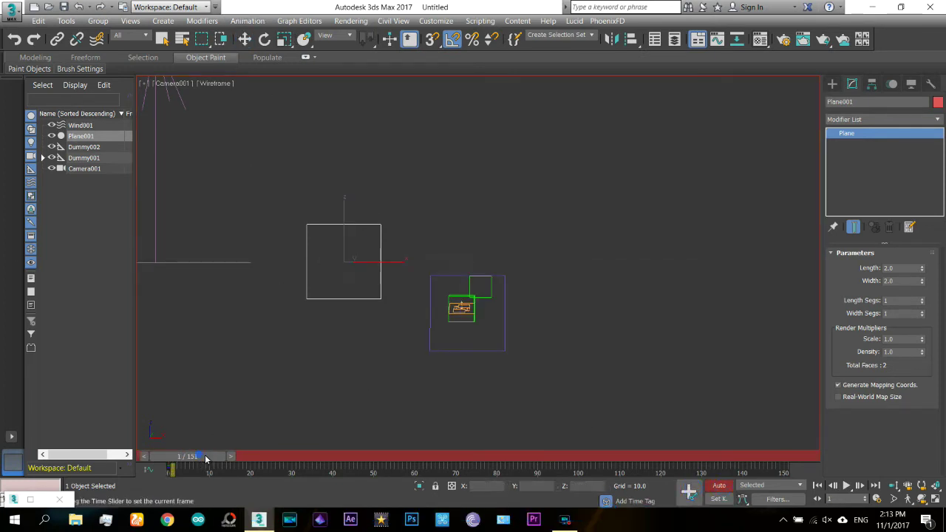
pyautogui.press('w')
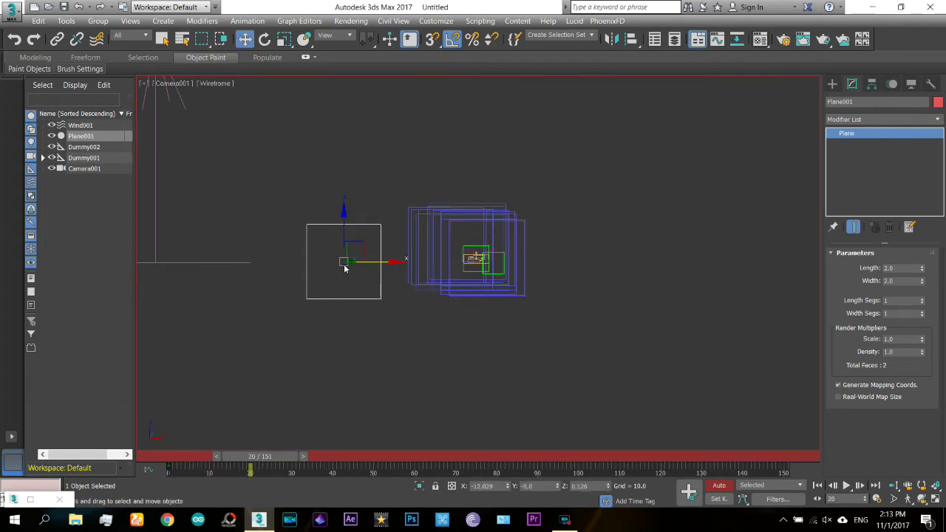
pyautogui.click(689, 491)
# Step: Scale the plane down to a tiny size at frame 0, then turn Auto Key off
pyautogui.moveTo(284, 465); pyautogui.dragTo(206, 464)
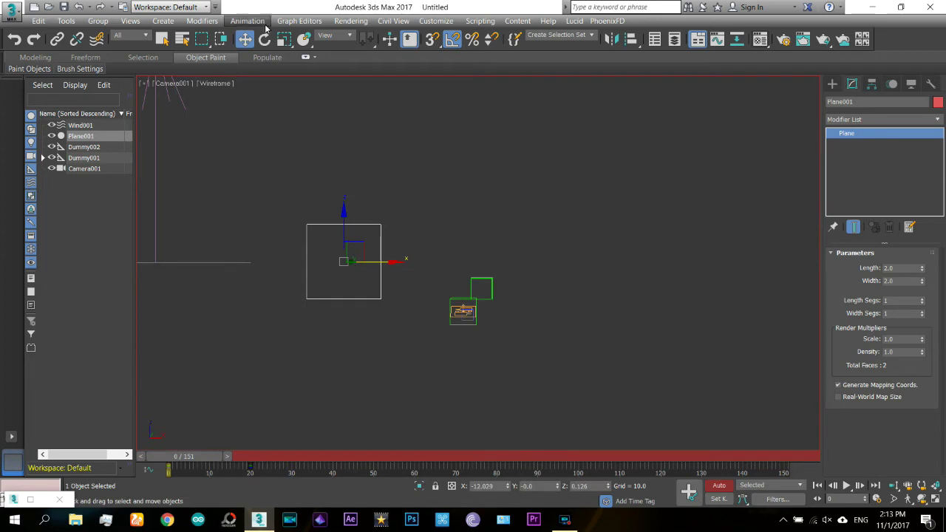
pyautogui.click(285, 39)
pyautogui.moveTo(365, 247); pyautogui.dragTo(239, 418)
pyautogui.moveTo(343, 260); pyautogui.dragTo(594, 276)
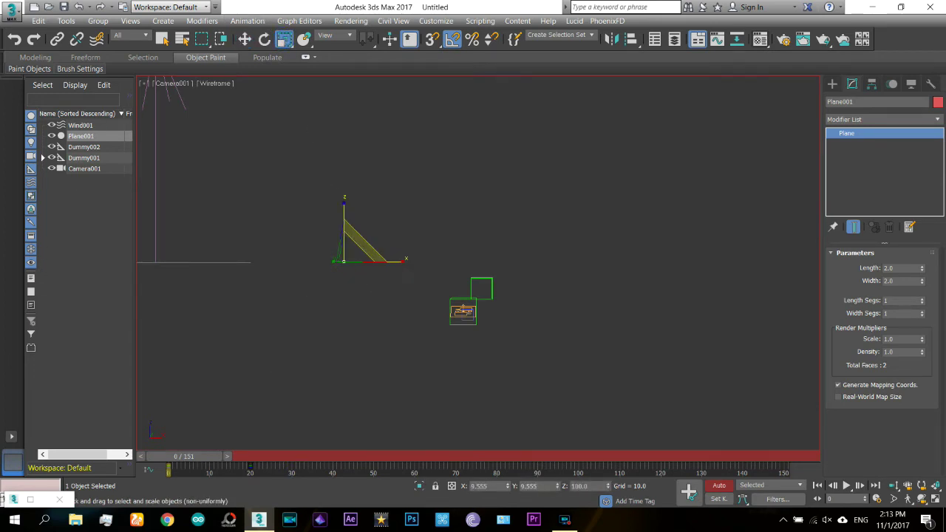
pyautogui.click(721, 487)
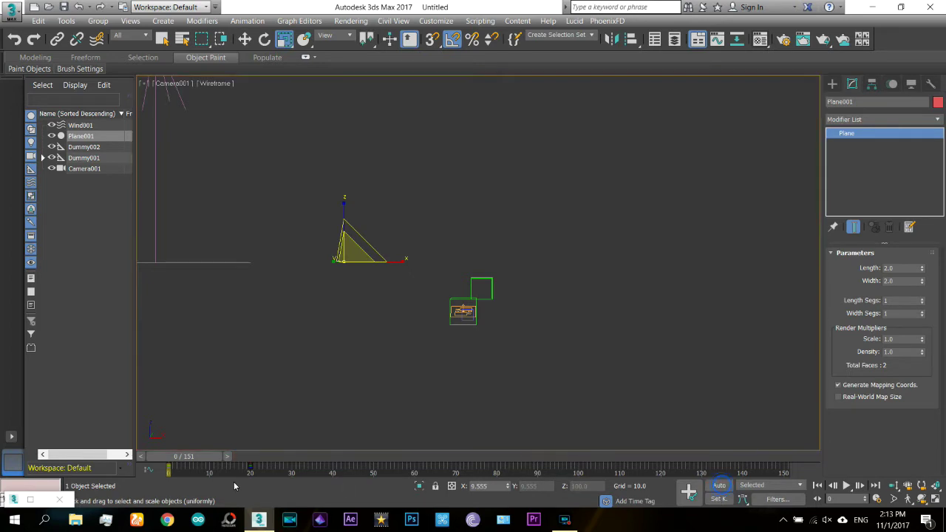
pyautogui.moveTo(198, 458)
pyautogui.mouseDown()
pyautogui.moveTo(268, 467)
pyautogui.moveTo(404, 456)
pyautogui.moveTo(790, 460)
pyautogui.mouseUp()
# Step: Assign the sample material from the Material Editor to Plane001
pyautogui.press('w')
pyautogui.press('F3')
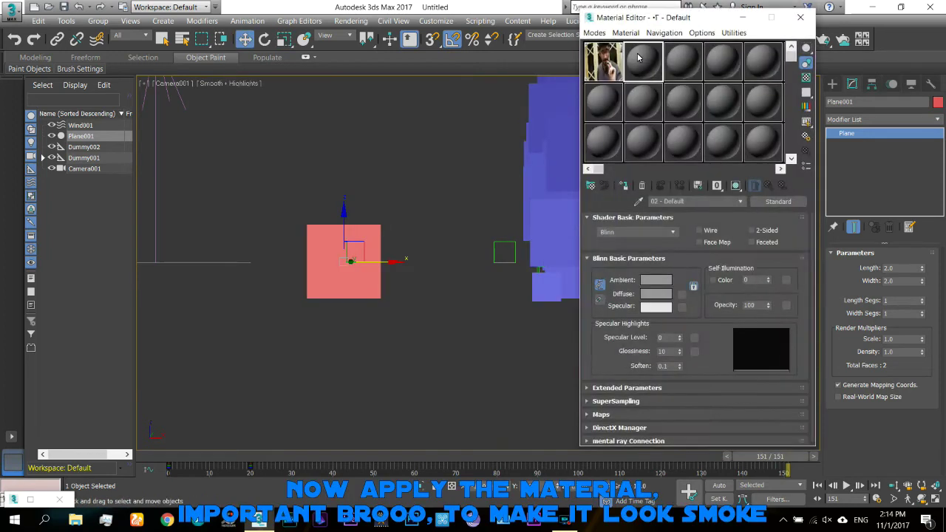
pyautogui.moveTo(648, 22); pyautogui.dragTo(743, 26)
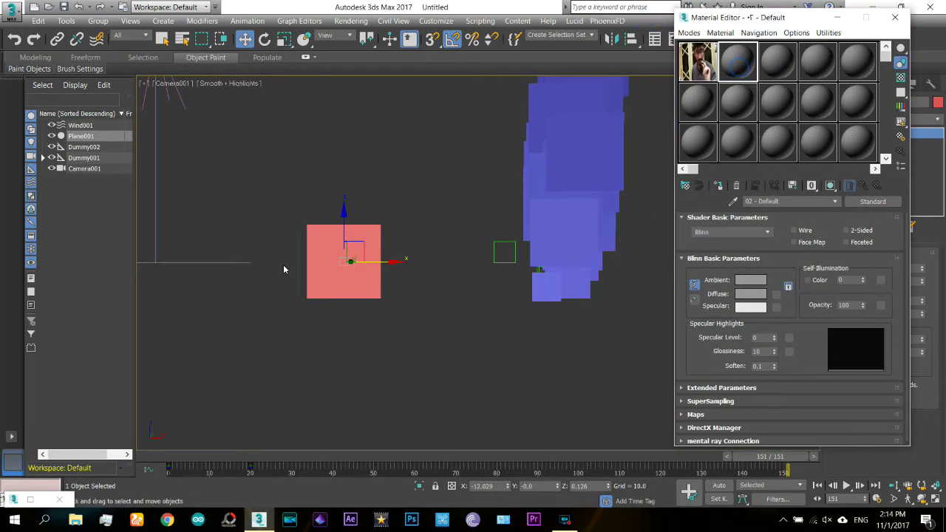
pyautogui.click(719, 185)
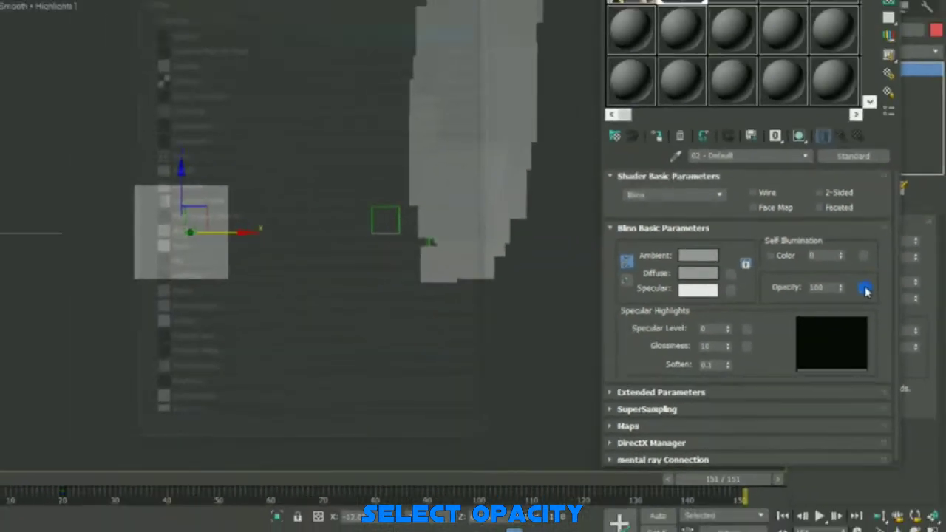
# Step: Add a Radial Gradient opacity map shown in viewport, then pick a map for Color #2
pyautogui.click(882, 306)
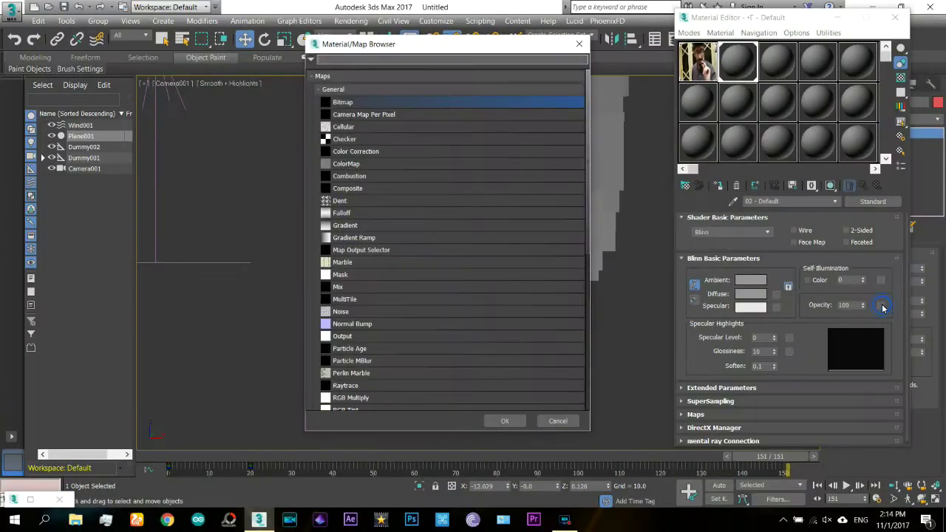
pyautogui.doubleClick(361, 224)
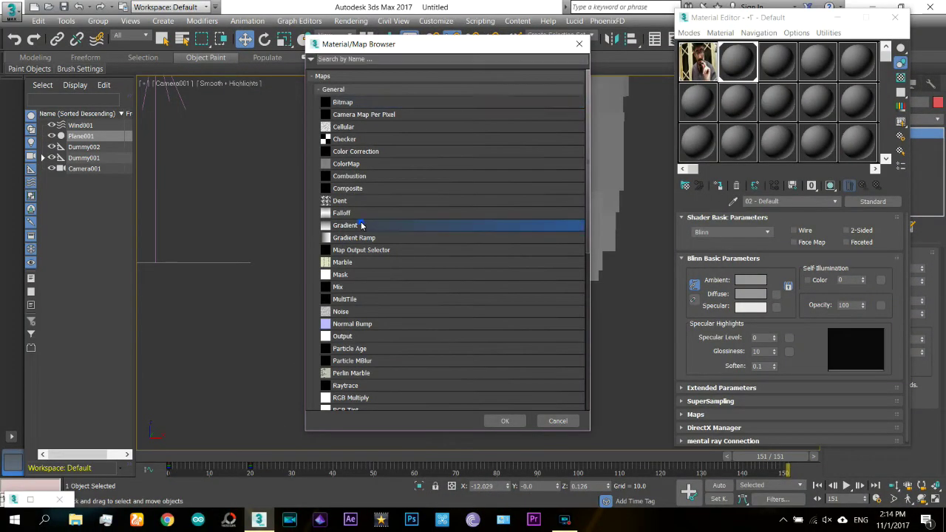
pyautogui.scroll(-2, 697, 386)
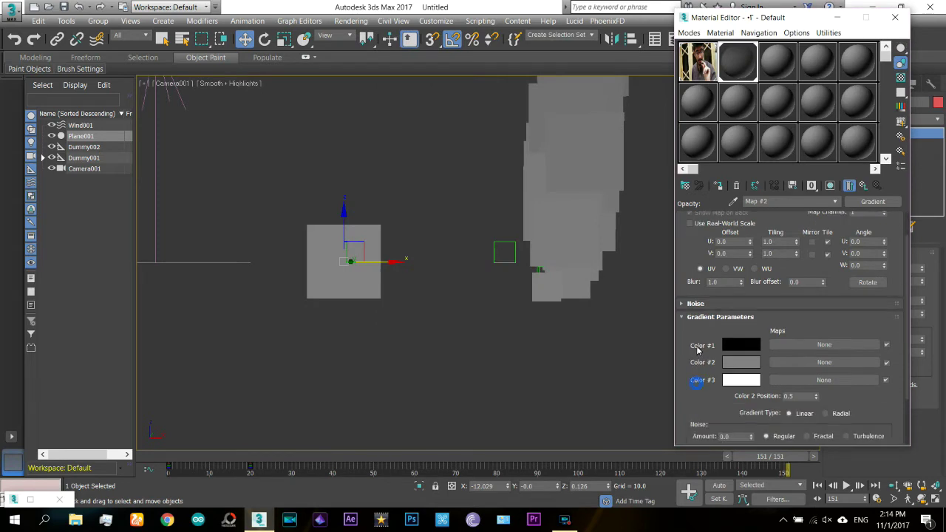
pyautogui.click(831, 185)
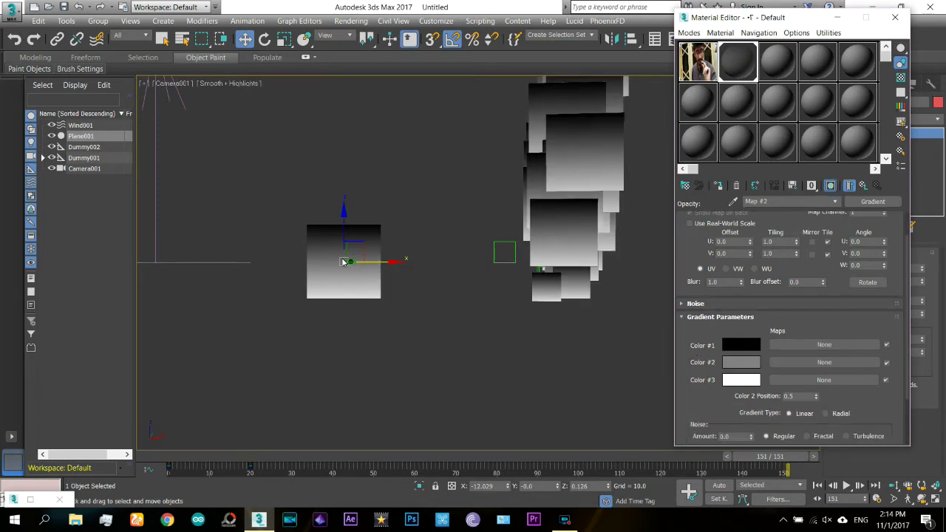
pyautogui.scroll(-2, 702, 410)
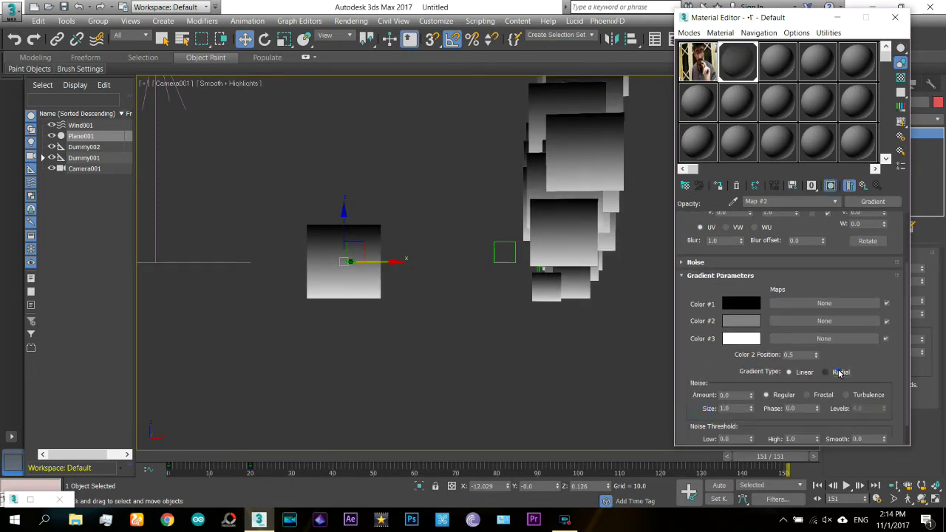
pyautogui.click(840, 372)
pyautogui.click(852, 324)
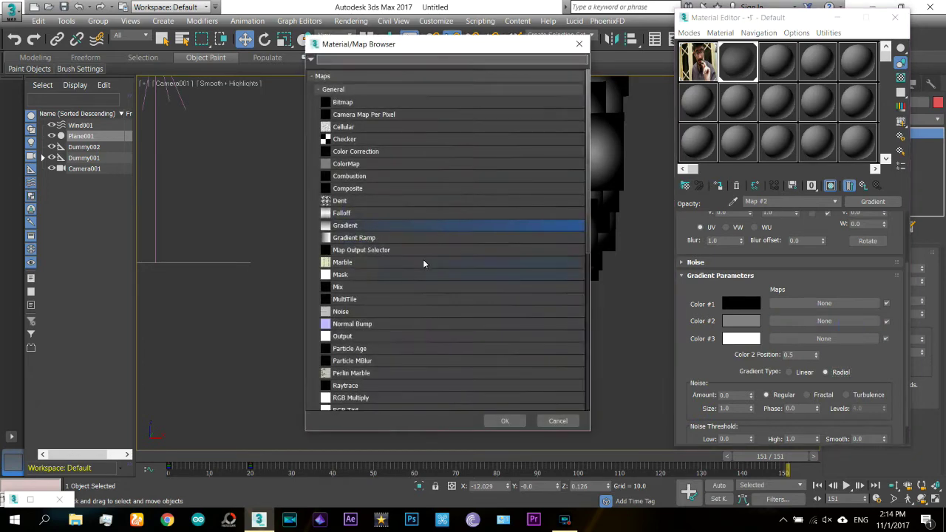
# Step: Put a Turbulence-type Noise map into the gradient's Color #2
pyautogui.doubleClick(341, 312)
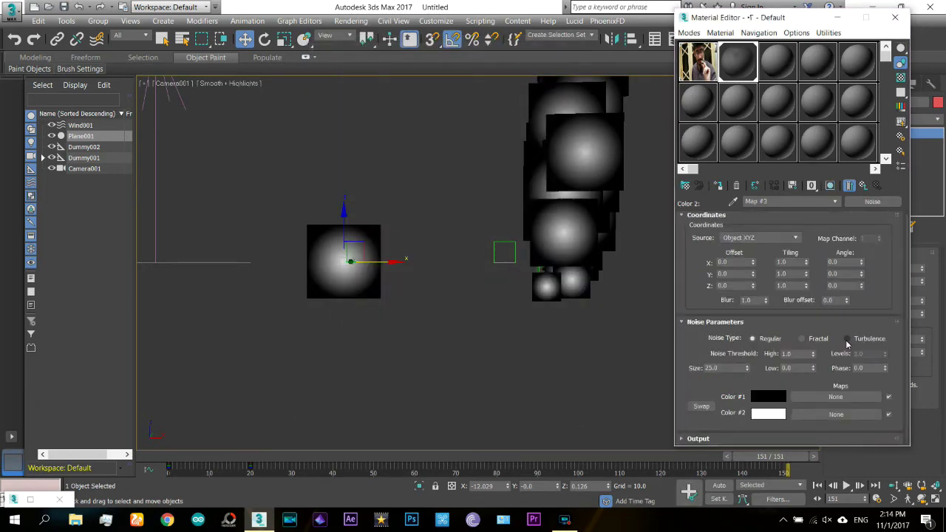
pyautogui.click(847, 339)
pyautogui.click(835, 190)
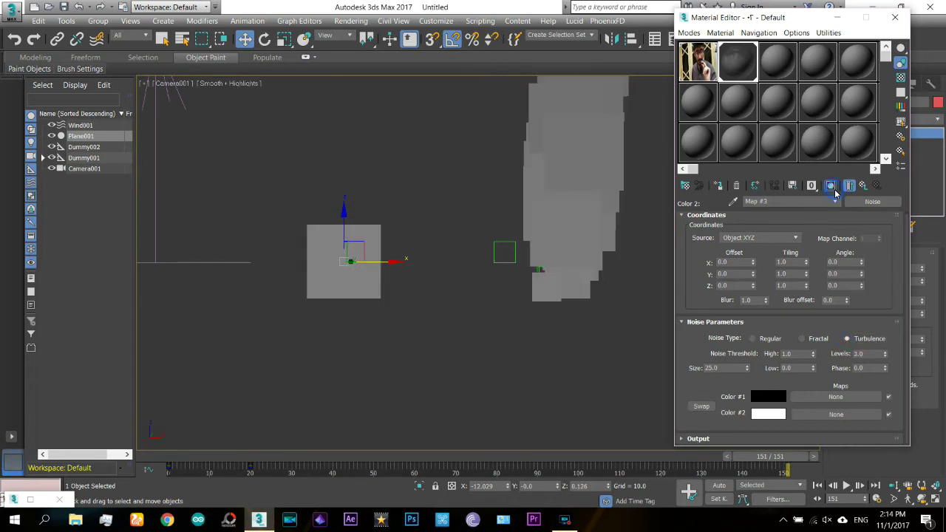
pyautogui.click(862, 187)
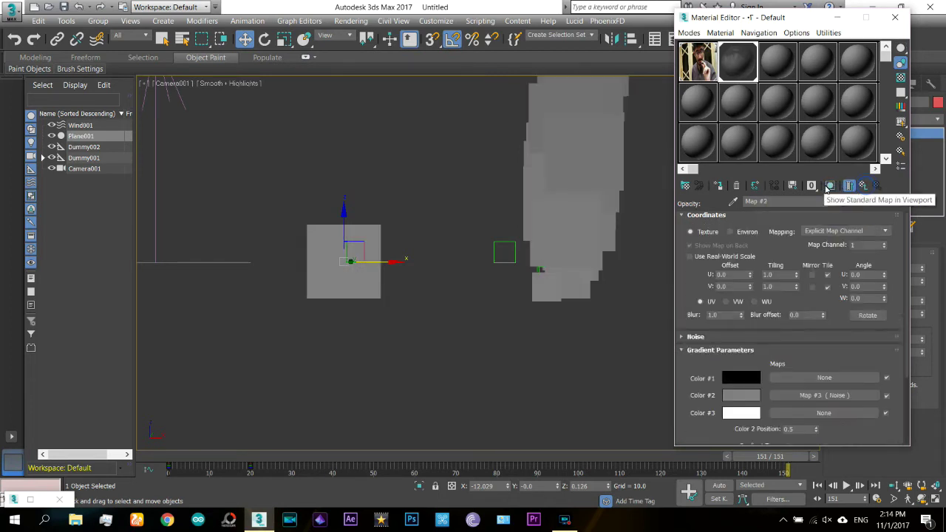
pyautogui.click(830, 187)
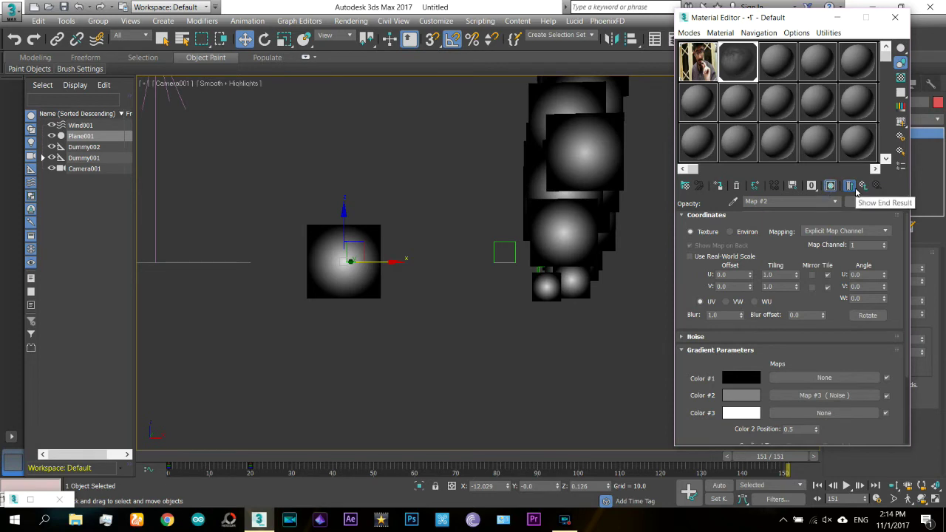
pyautogui.click(854, 191)
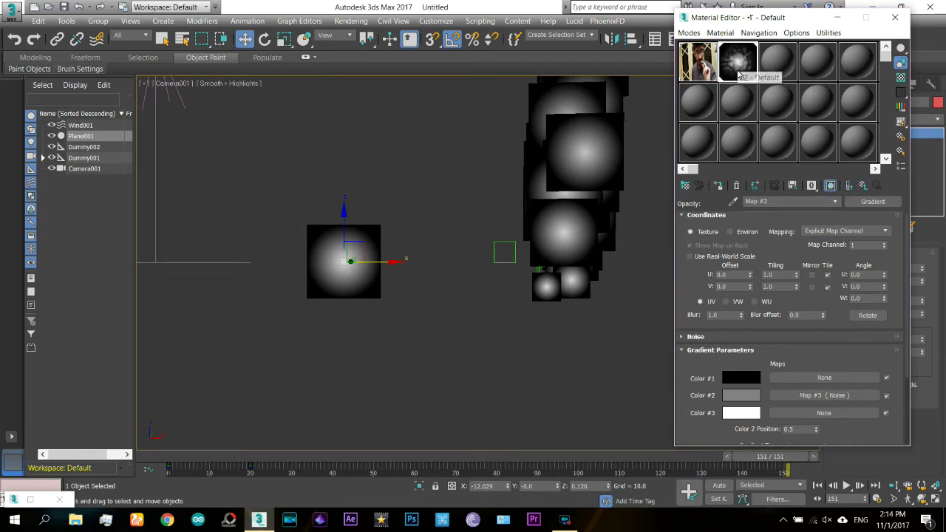
# Step: Copy that Noise map onto Color #3 and render a test frame of the camera view
pyautogui.moveTo(818, 395); pyautogui.dragTo(822, 414)
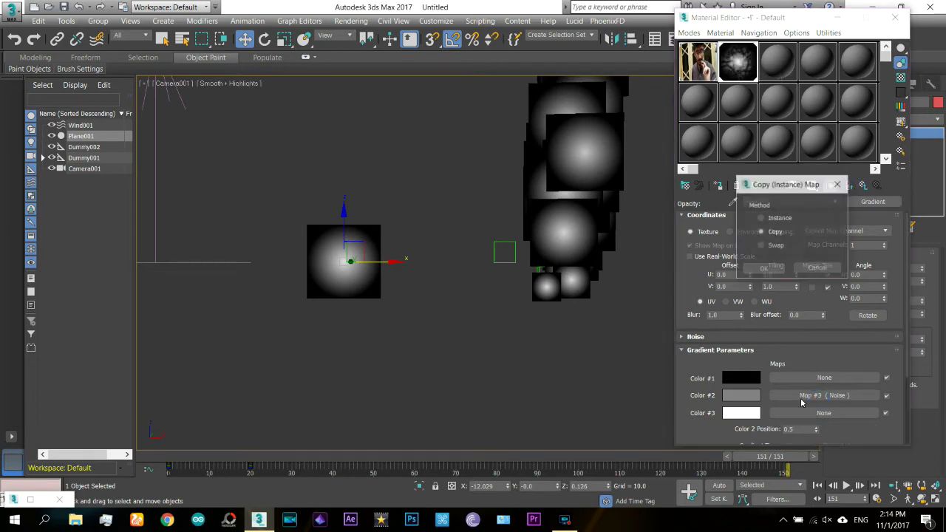
pyautogui.click(768, 273)
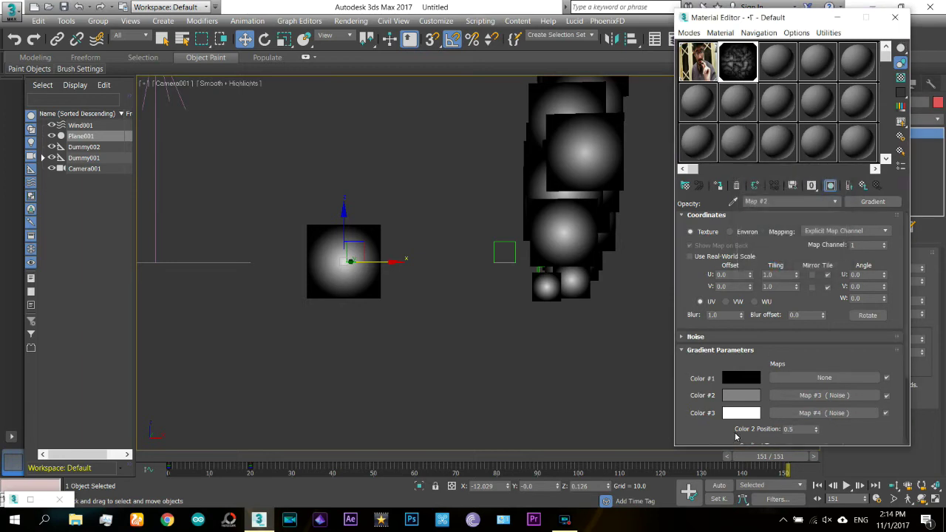
pyautogui.scroll(-2, 788, 421)
pyautogui.hotkey('shift', 'q')
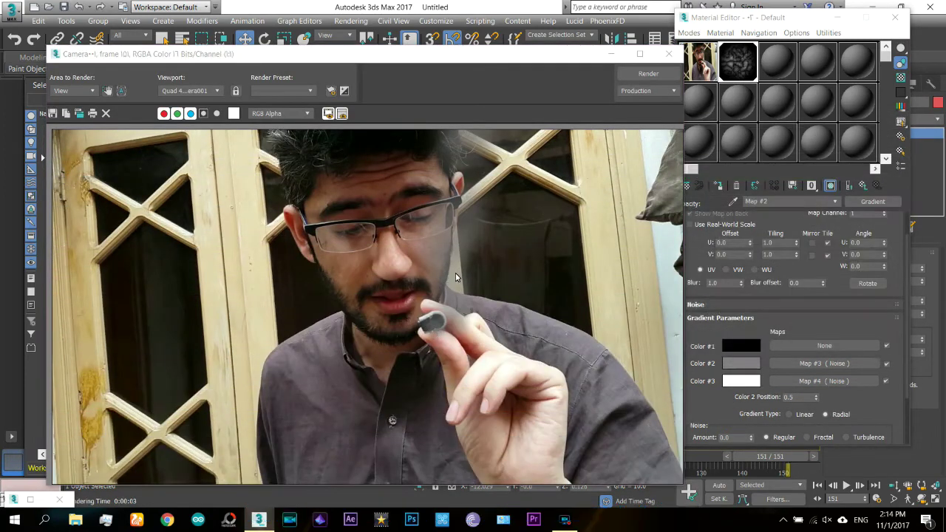
# Step: Check the gradient's two Noise maps (sizes 12.5 and 12.0), then render a fresh test frame
pyautogui.click(669, 54)
pyautogui.scroll(-1, 850, 334)
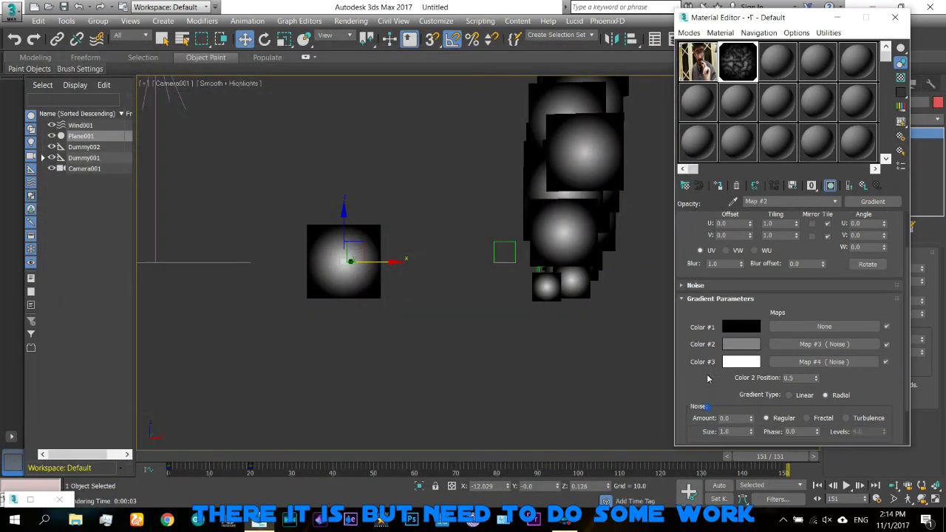
pyautogui.click(850, 332)
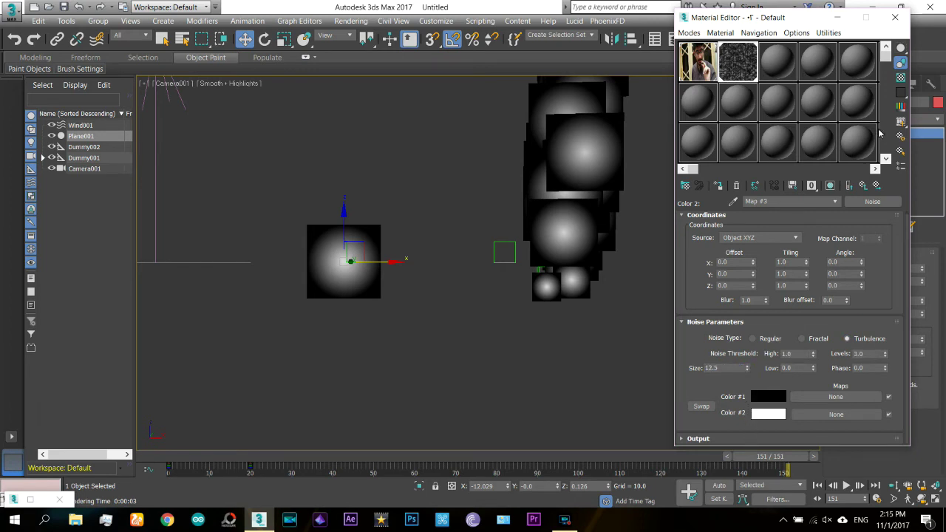
pyautogui.click(863, 186)
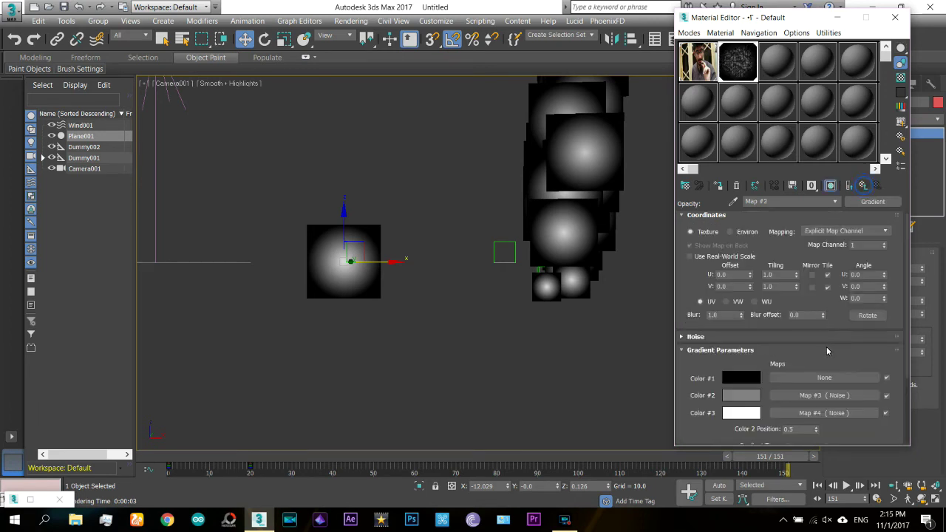
pyautogui.click(842, 412)
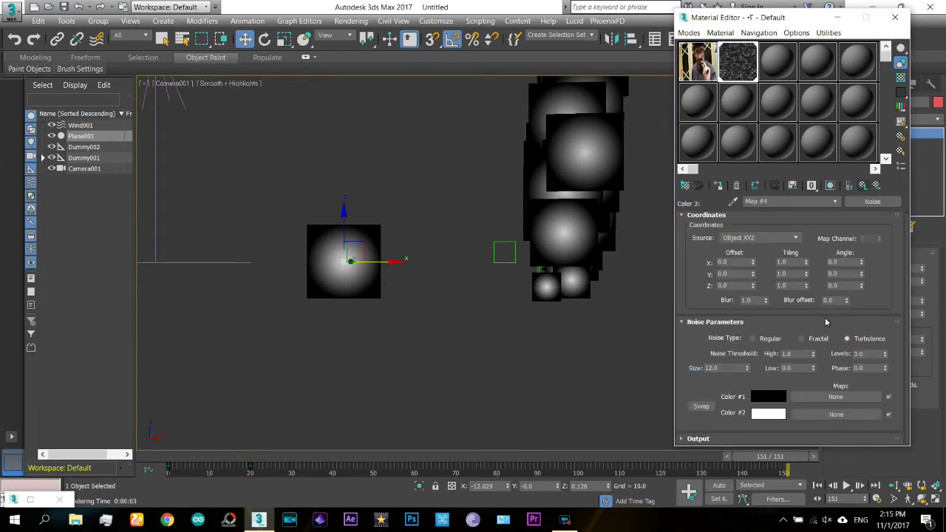
pyautogui.hotkey('shift', 'q')
pyautogui.write('25')
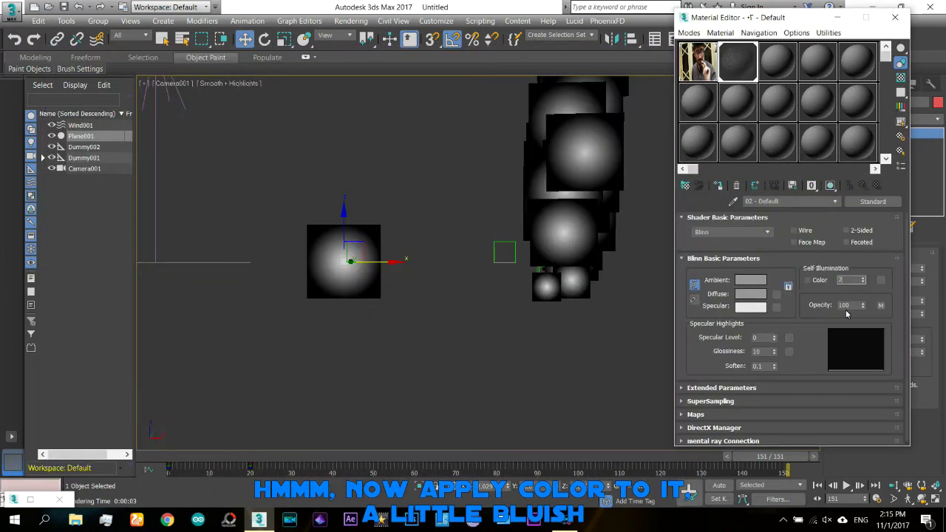
# Step: Give the smoke material self-illumination 10 and a light blue diffuse colour (R176 G179 B200)
pyautogui.click(824, 298)
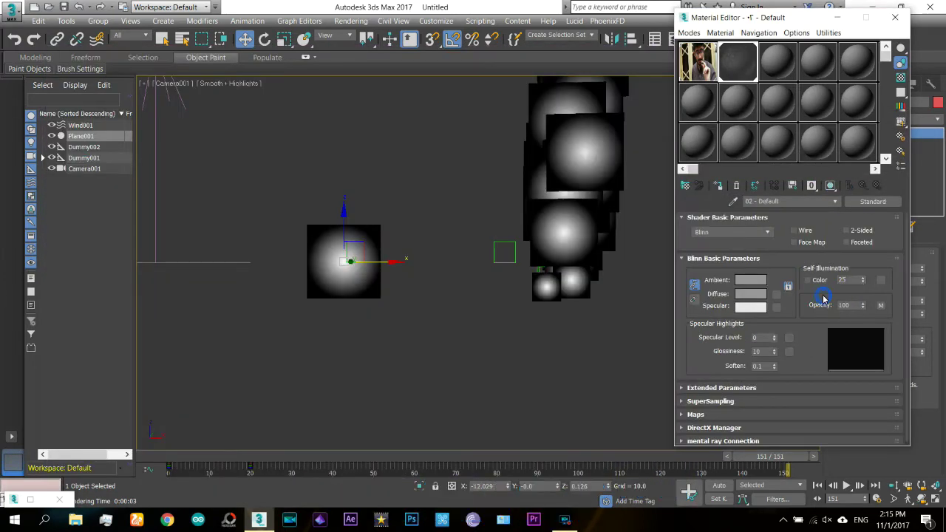
pyautogui.click(757, 297)
pyautogui.click(269, 137)
pyautogui.moveTo(431, 128); pyautogui.dragTo(427, 145)
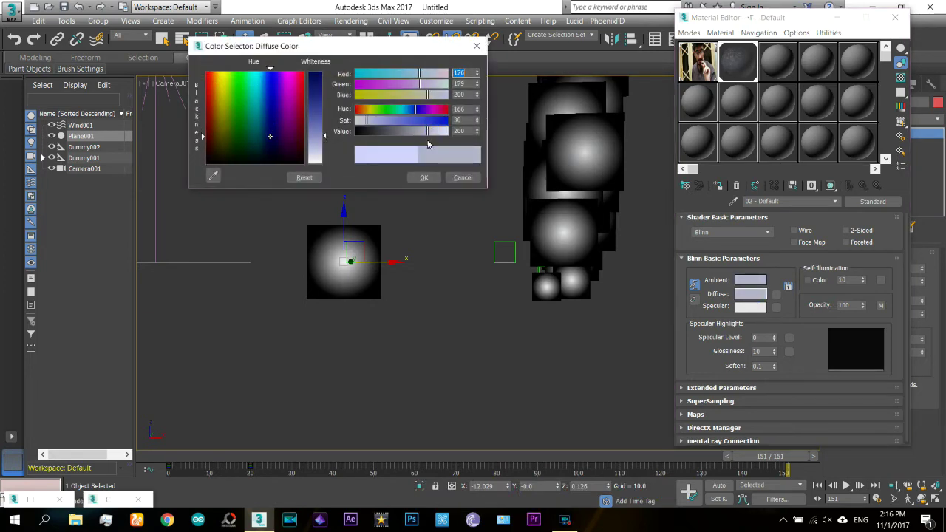
pyautogui.click(425, 178)
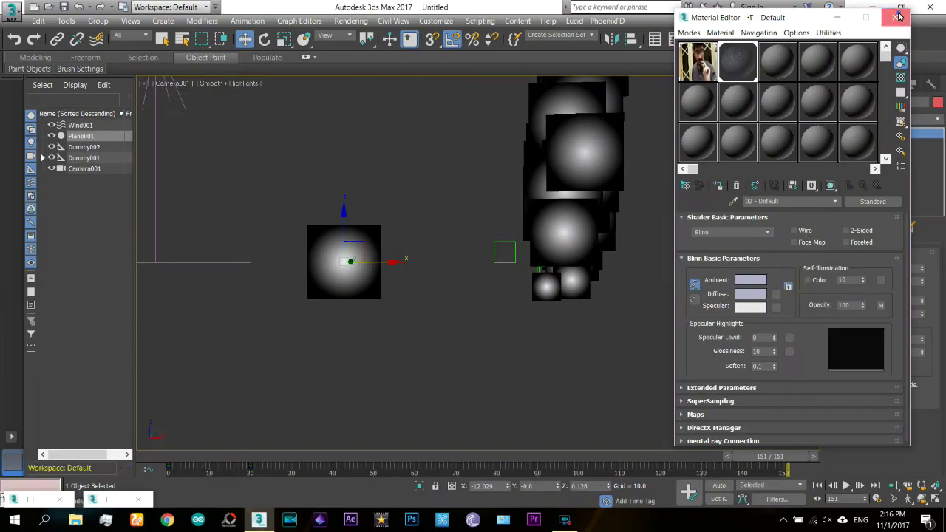
# Step: Set Wind001 to turbulence 0.25, frequency 0.28 and scale 0.16, then scrub to check the swirl
pyautogui.click(898, 16)
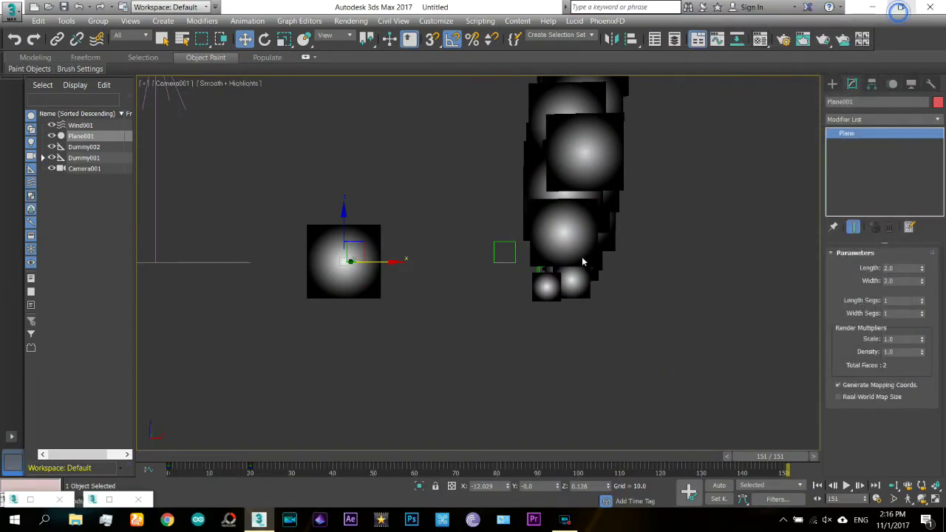
pyautogui.moveTo(202, 453); pyautogui.dragTo(474, 486)
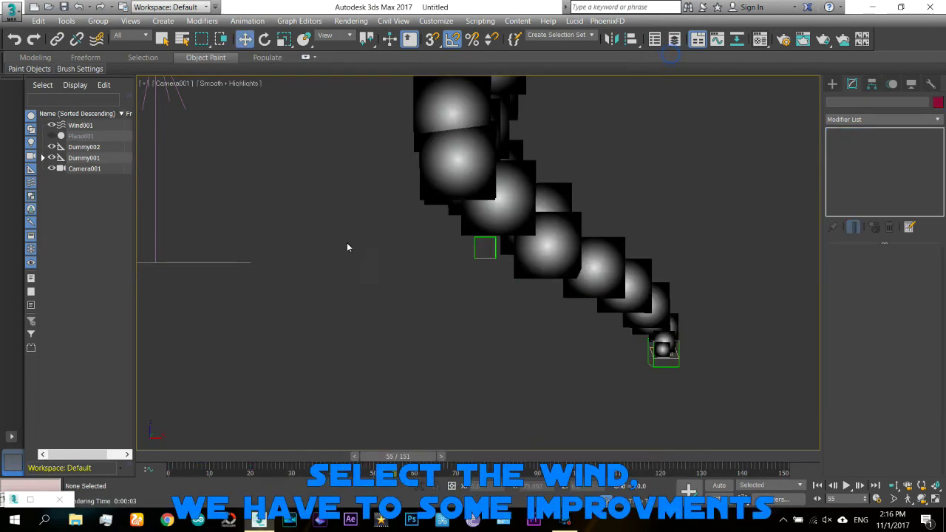
pyautogui.click(220, 262)
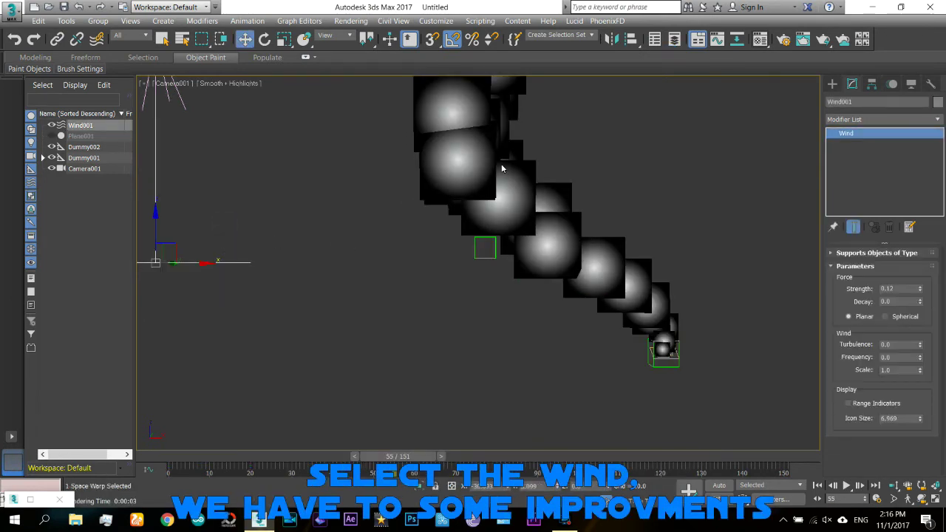
pyautogui.click(921, 344)
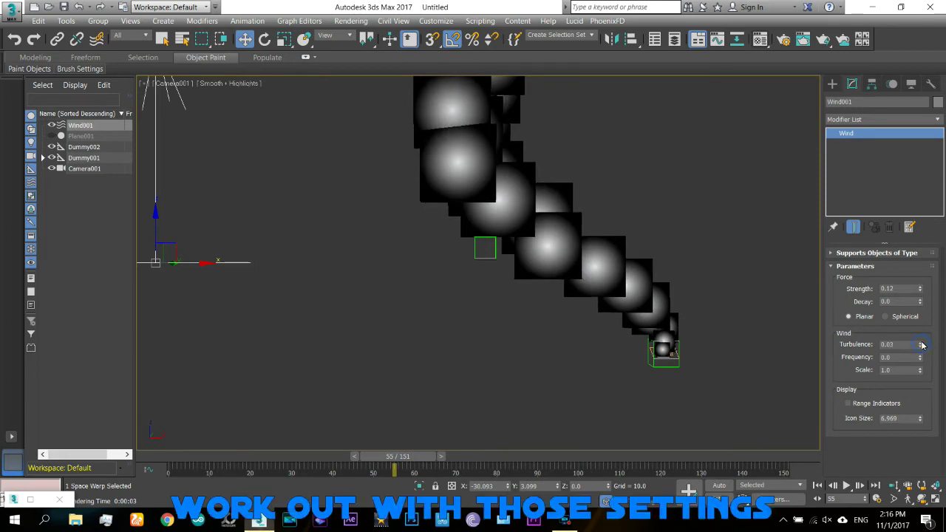
pyautogui.click(922, 343)
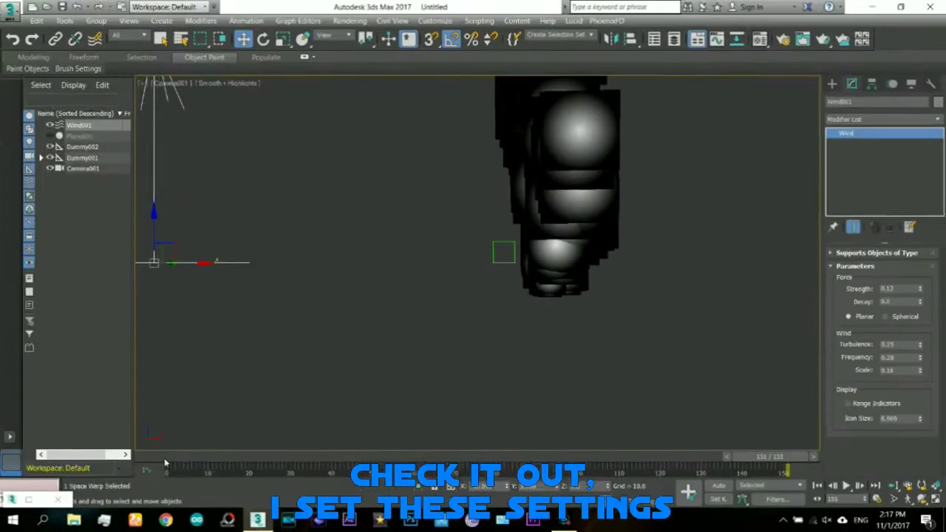
pyautogui.moveTo(158, 456); pyautogui.dragTo(710, 463)
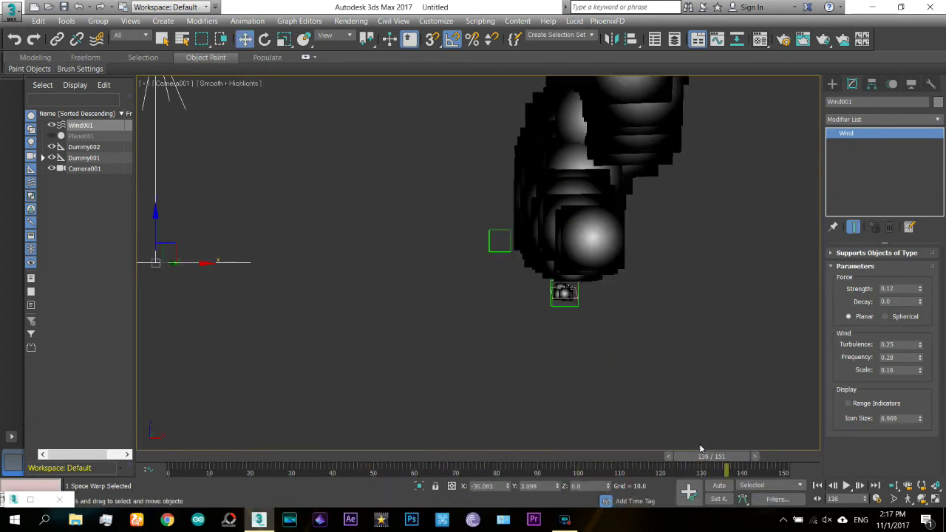
# Step: Render a frame, then raise the opacity gradient's Noise Amount to 0.5
pyautogui.hotkey('shift', 'q')
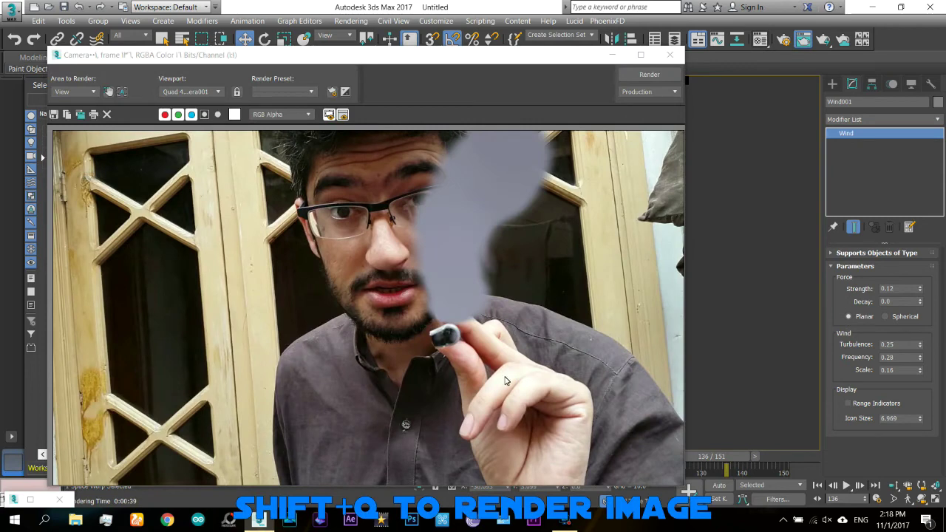
pyautogui.moveTo(558, 66); pyautogui.dragTo(362, 61)
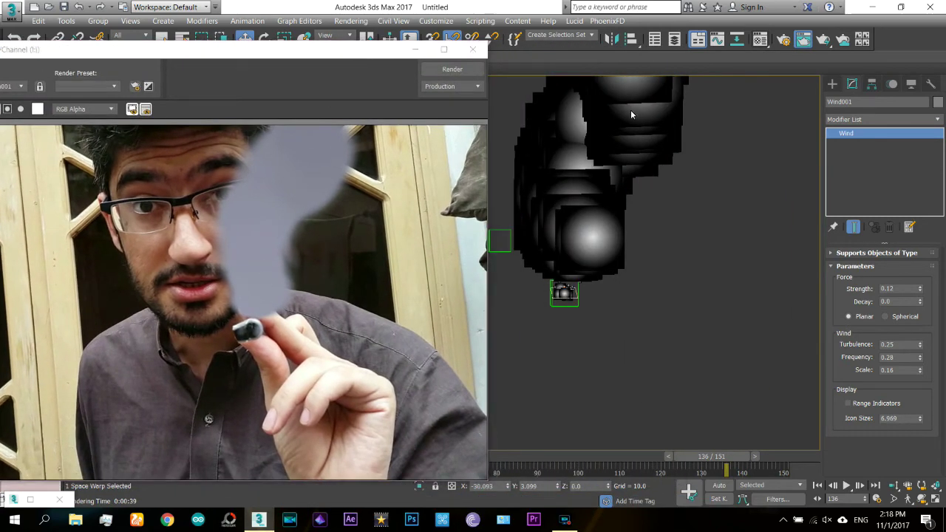
pyautogui.click(760, 39)
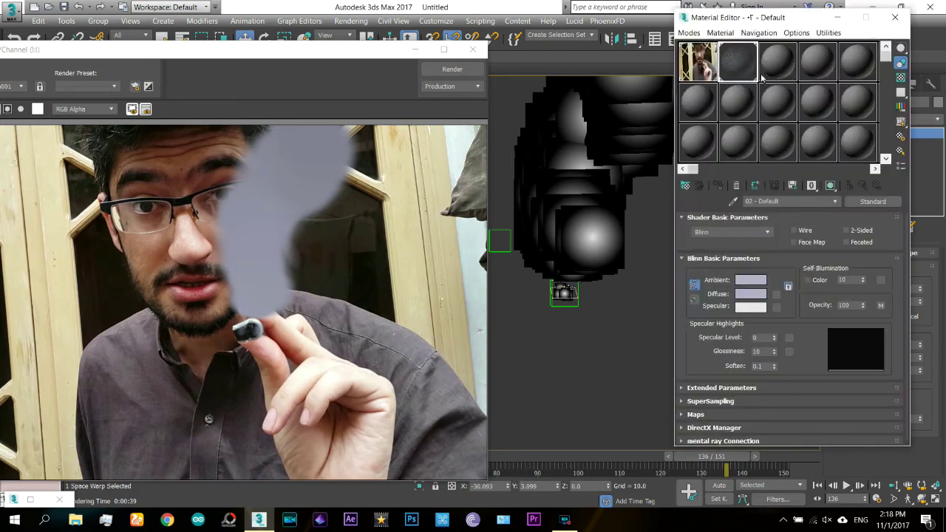
pyautogui.scroll(-1, 723, 340)
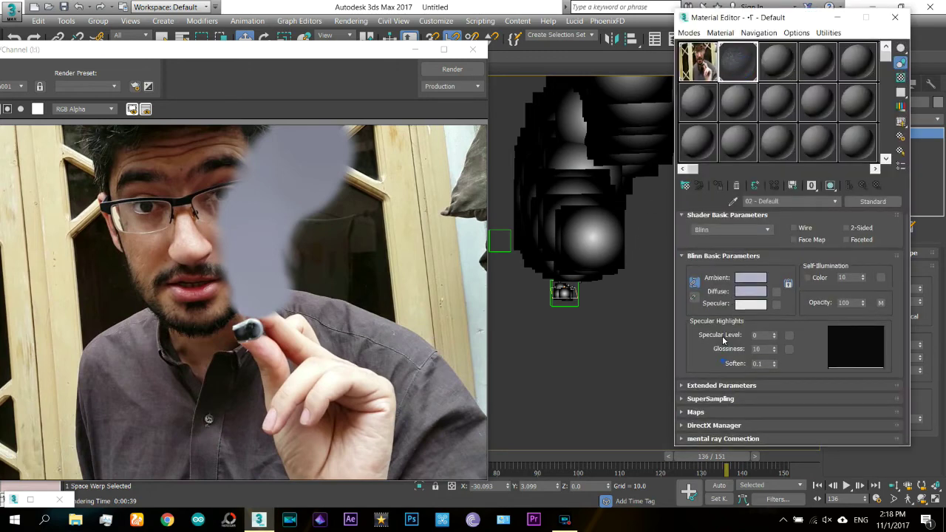
pyautogui.click(882, 303)
pyautogui.moveTo(698, 423); pyautogui.dragTo(701, 367)
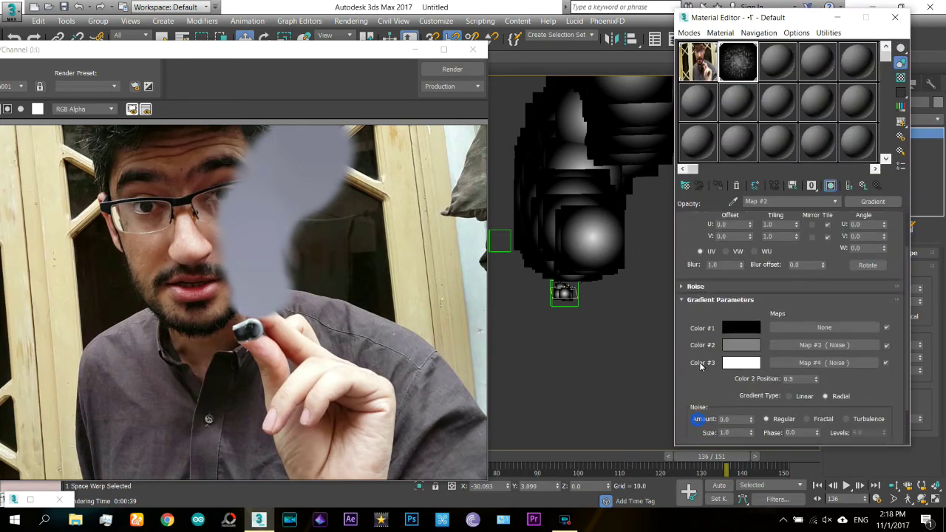
pyautogui.scroll(-2, 702, 369)
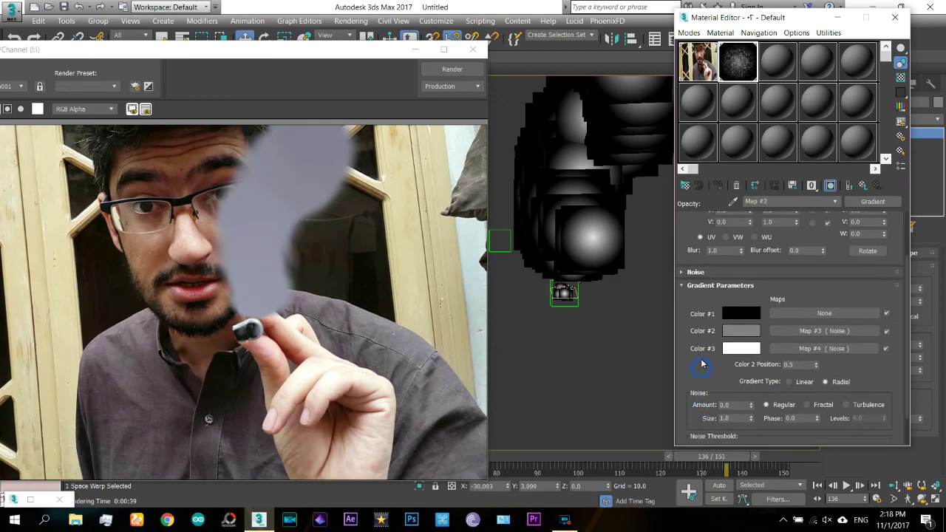
pyautogui.scroll(-2, 747, 380)
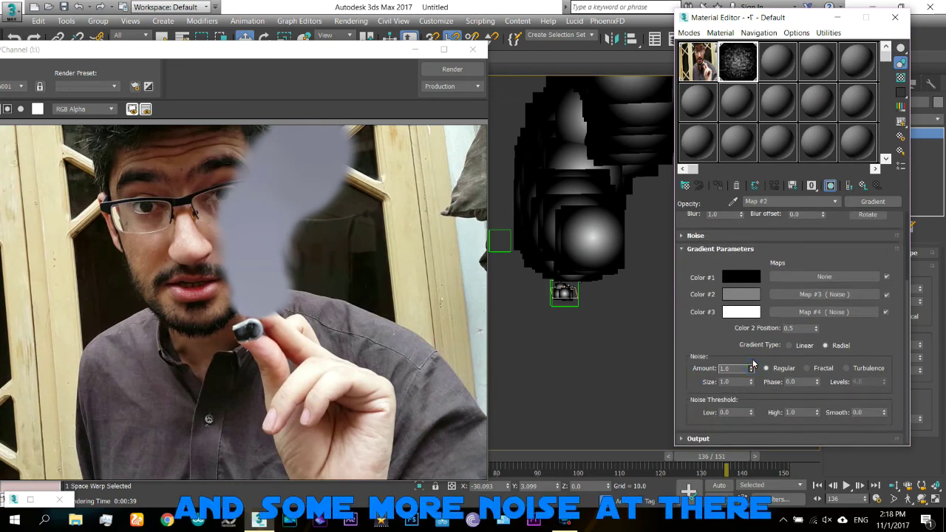
pyautogui.click(752, 366)
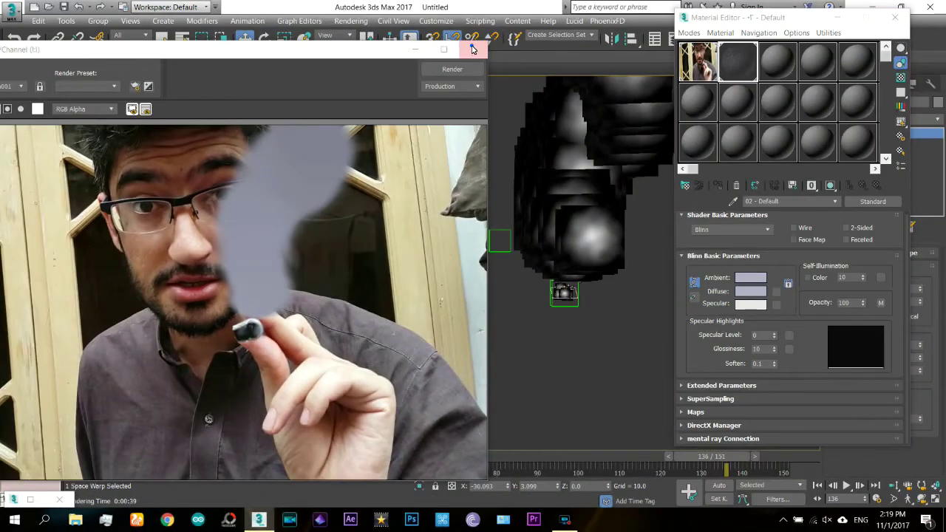
# Step: Render a new frame of the noisier smoke and scrub the timeline to check its motion
pyautogui.click(473, 48)
pyautogui.click(895, 17)
pyautogui.hotkey('shift', 'q')
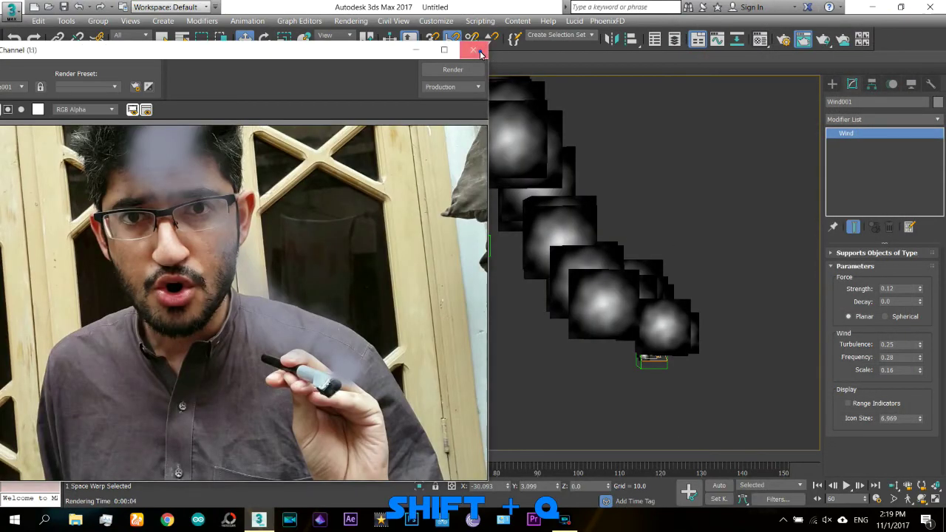
pyautogui.click(473, 50)
pyautogui.moveTo(216, 465); pyautogui.dragTo(625, 475)
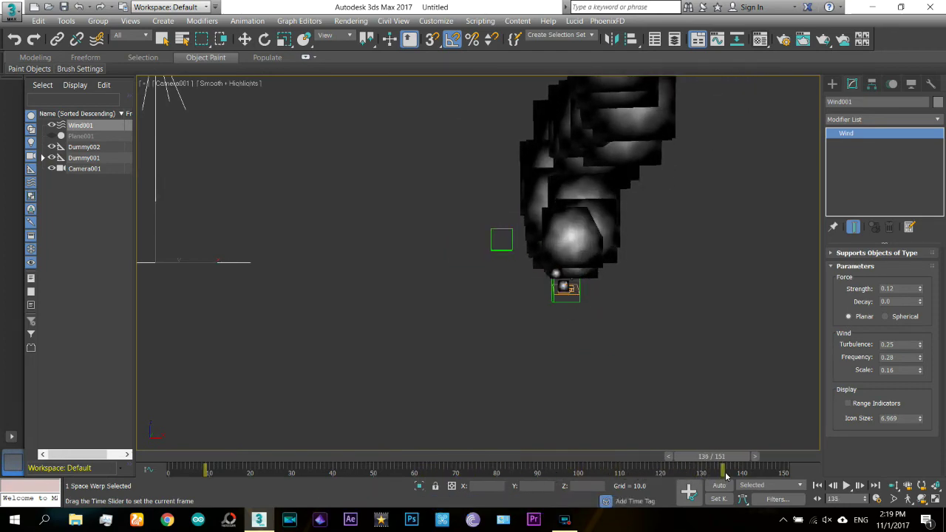
pyautogui.moveTo(624, 476); pyautogui.dragTo(758, 473)
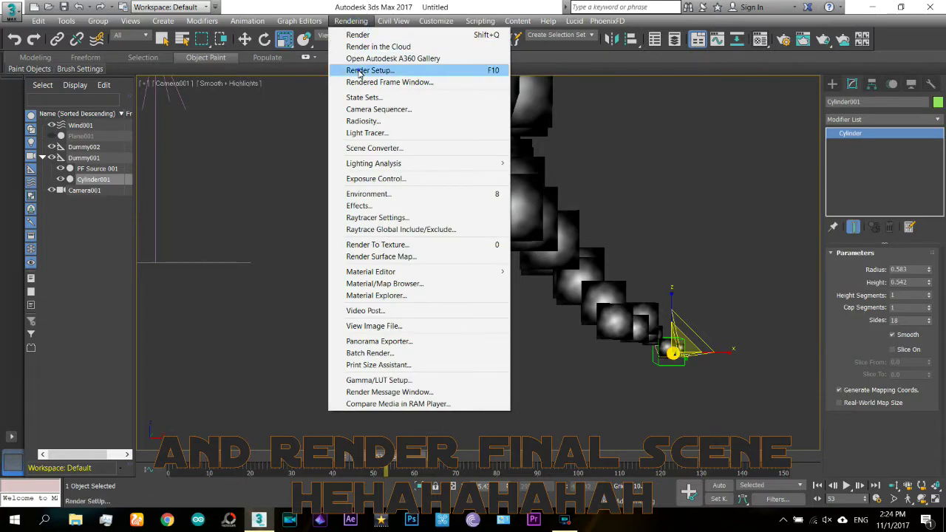
# Step: Set Time Output to Active Time Segment (frames 0–151) and render the camera animation
pyautogui.click(359, 71)
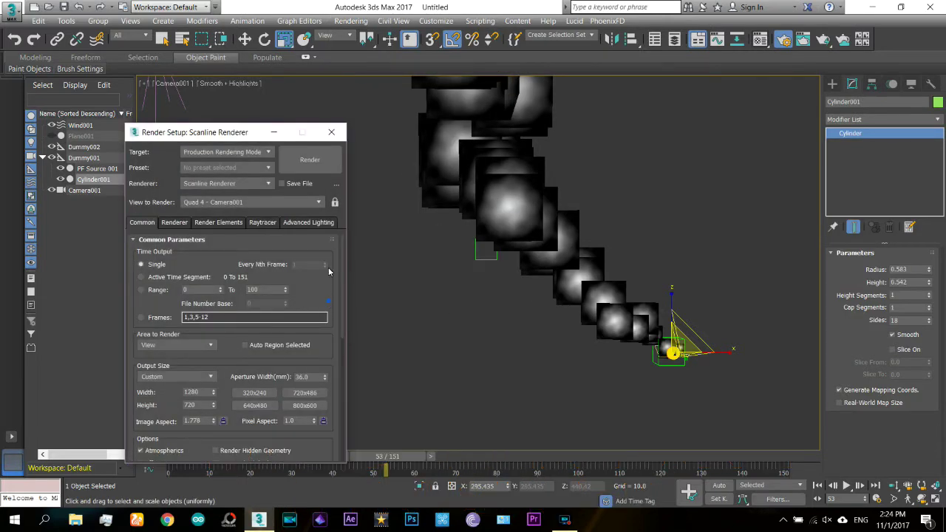
pyautogui.moveTo(250, 294)
pyautogui.mouseDown()
pyautogui.moveTo(170, 261)
pyautogui.moveTo(171, 277)
pyautogui.mouseUp()
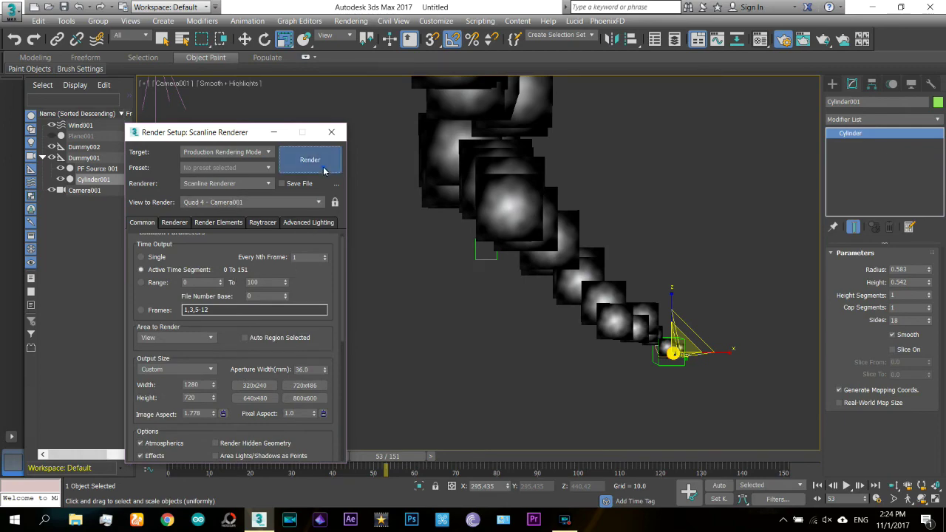
pyautogui.click(323, 166)
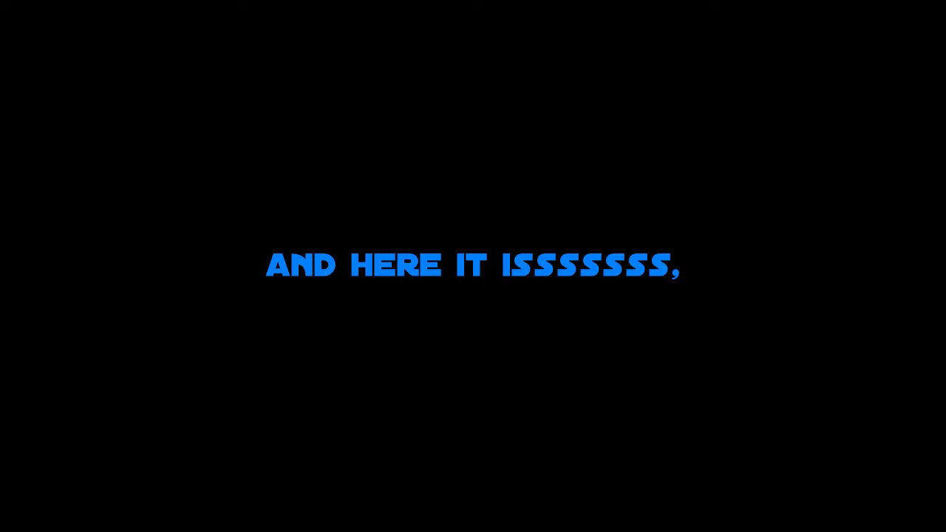